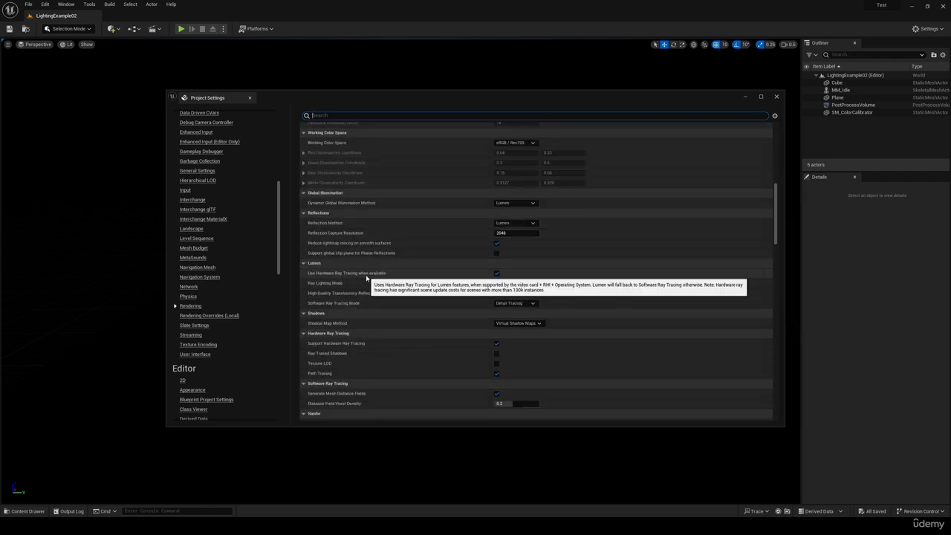
Step: Switch Support Hardware Ray Tracing off and back on in the project's rendering settings, keeping Lumen's hardware ray tracing enabled
scroll(366, 275, down, 1)
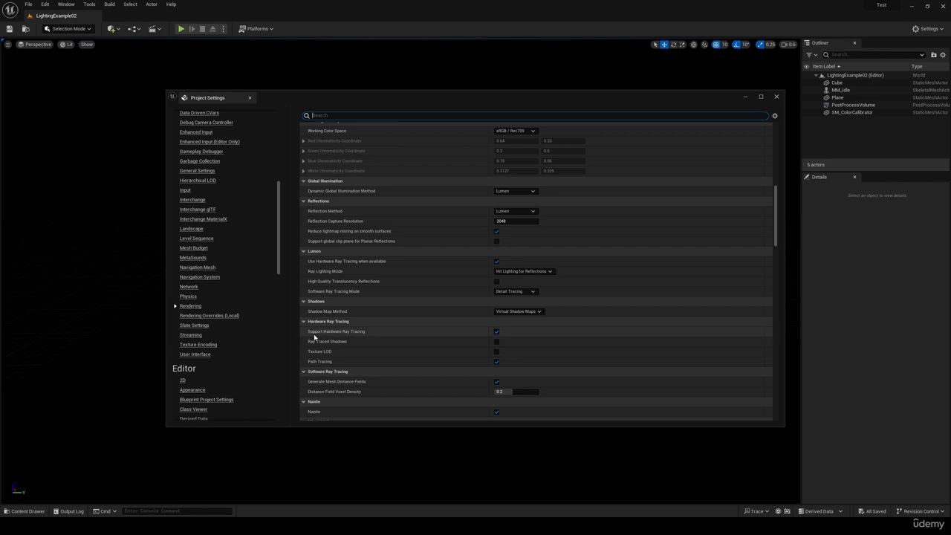
click(497, 332)
click(497, 332)
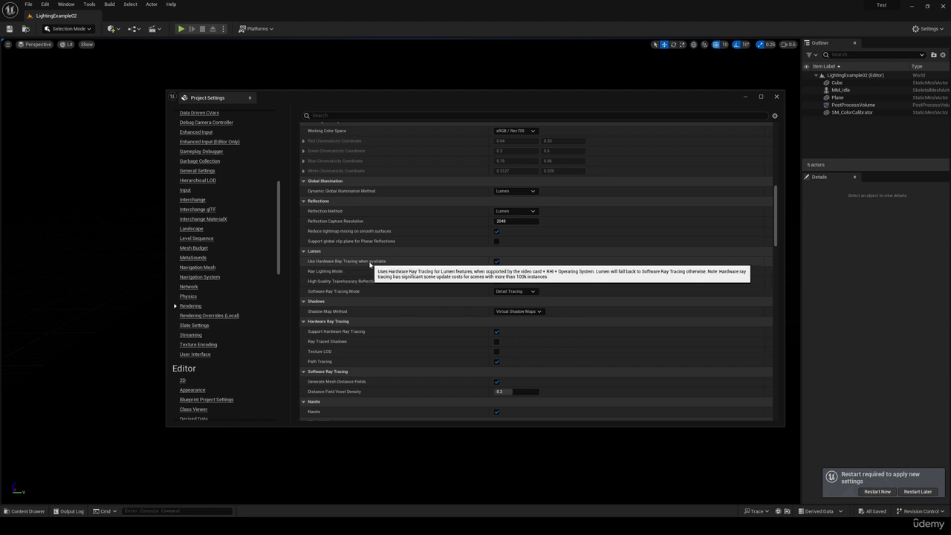
click(496, 262)
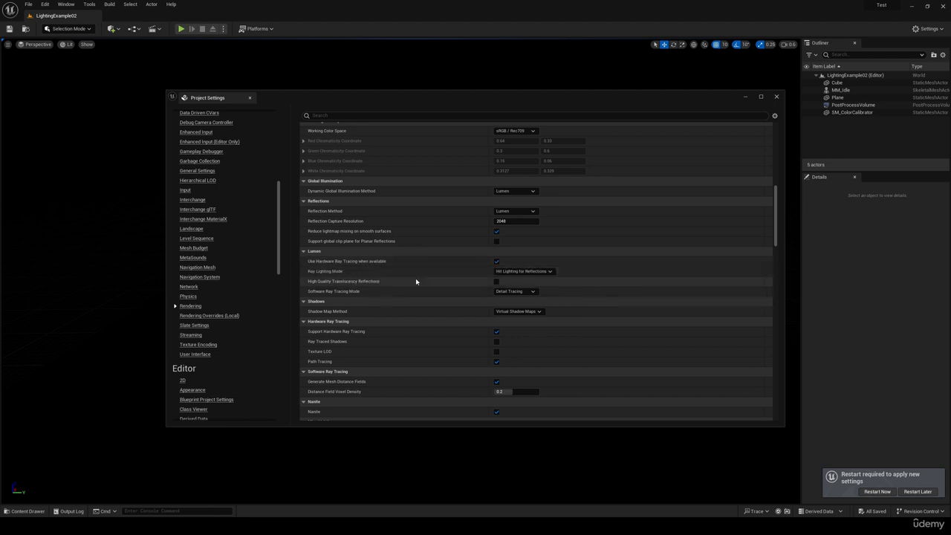
Step: Review the Lumen and ray tracing options, search the project settings for RHI, and close the settings
scroll(414, 276, down, 1)
scroll(410, 278, down, 2)
scroll(407, 276, up, 1)
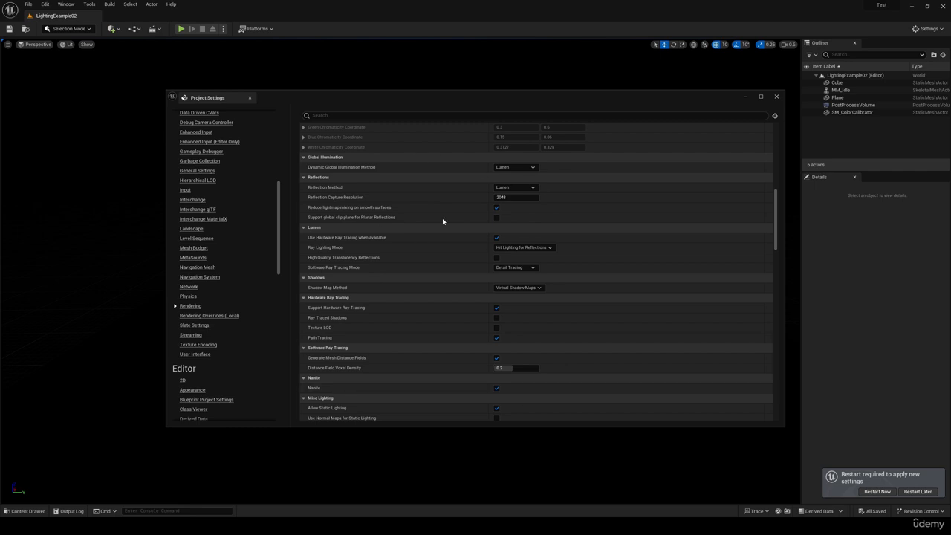
scroll(467, 266, down, 1)
scroll(467, 265, up, 1)
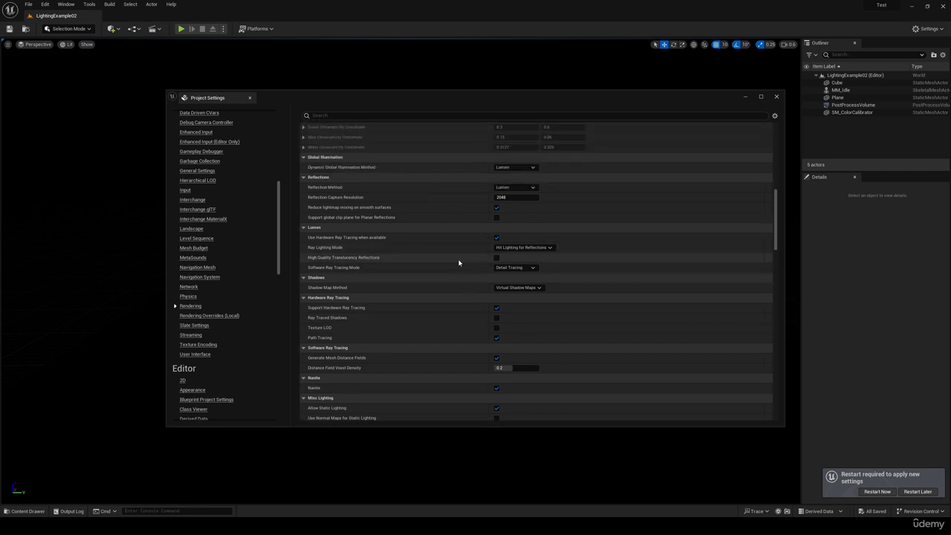
click(339, 114)
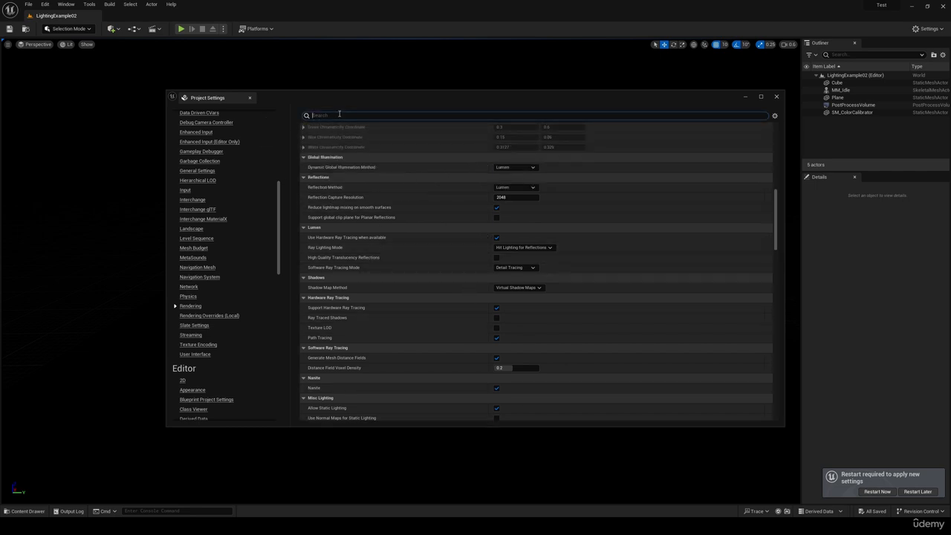
text(RHI)
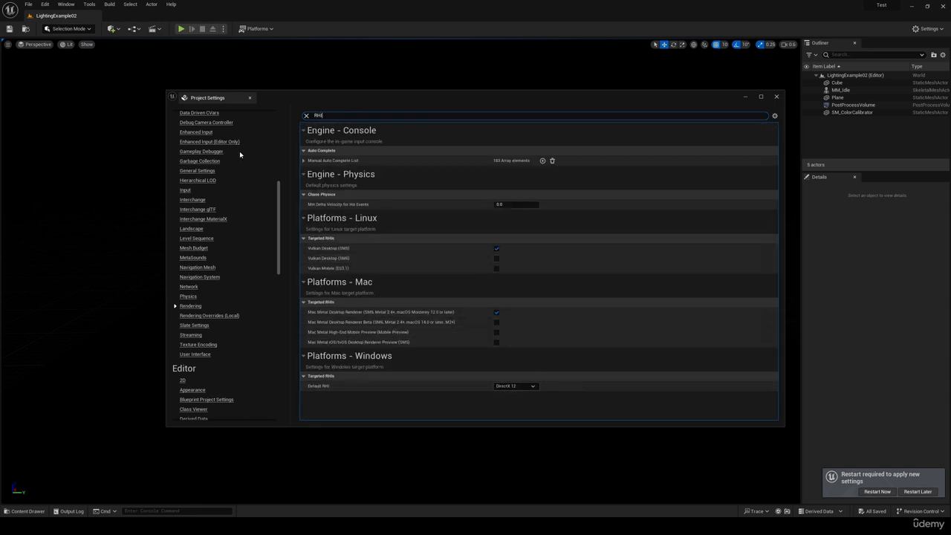
click(250, 99)
Step: Show the light types available for placing actors and add a Directional Light on the ground plane
key(e)
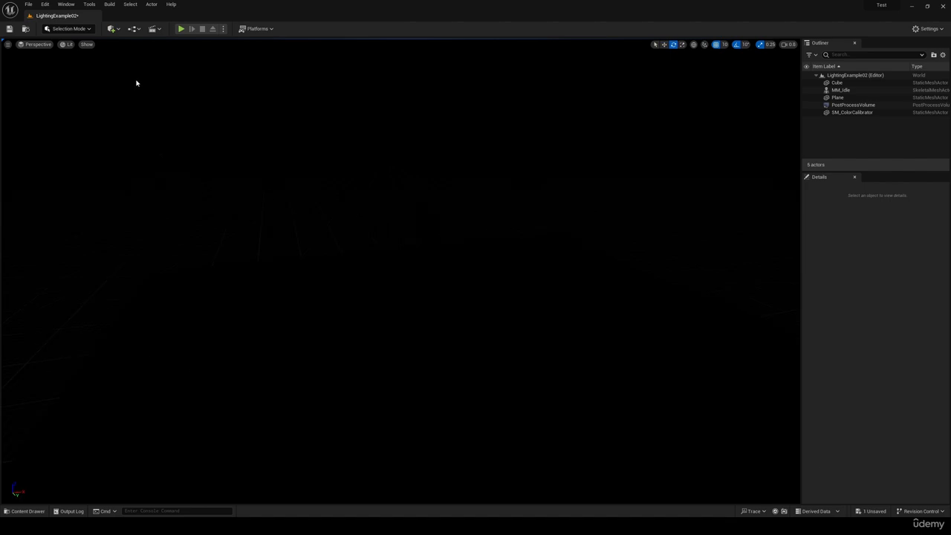
click(111, 30)
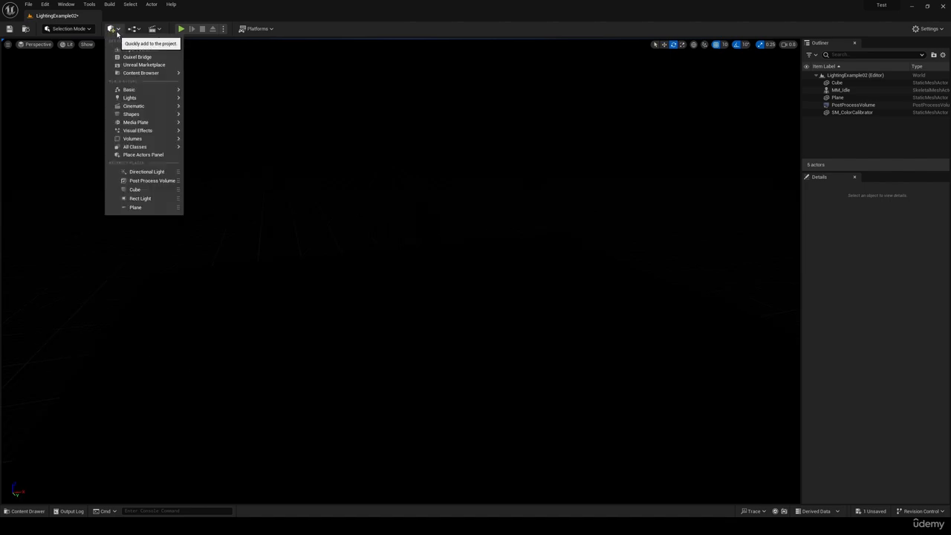
mouse_move(129, 99)
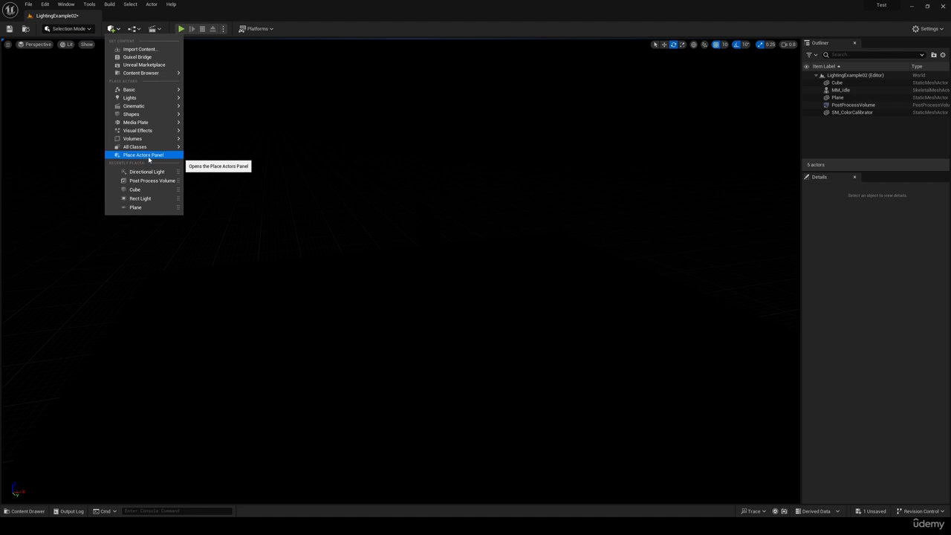
click(147, 156)
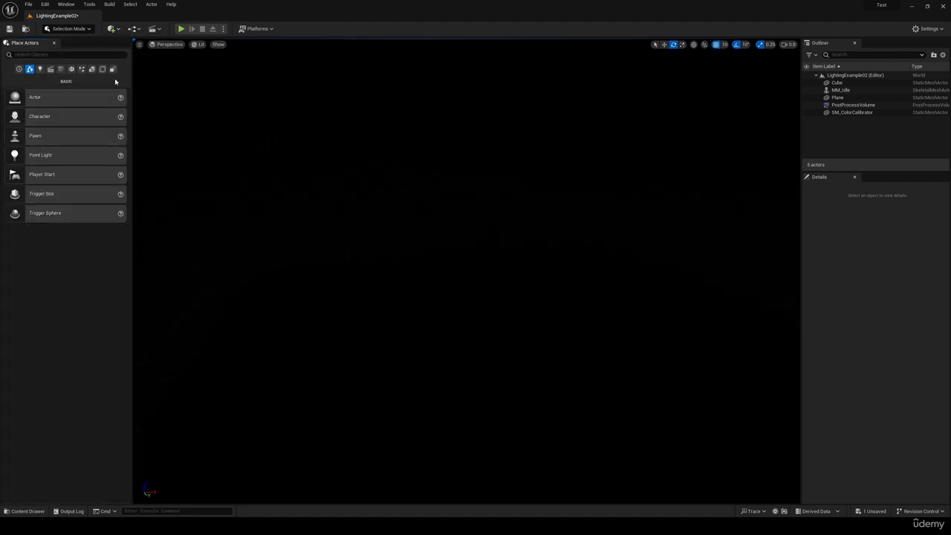
click(40, 69)
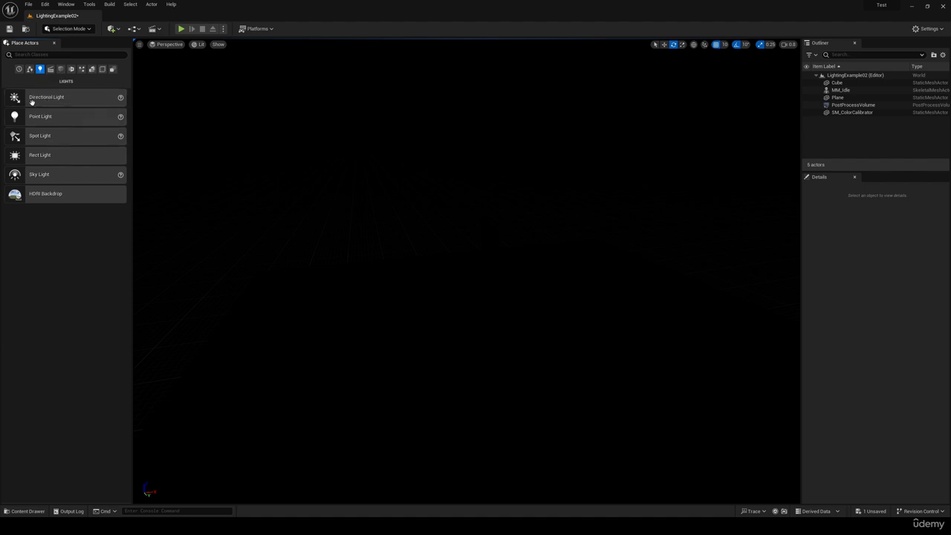
drag(31, 99, 346, 333)
key(f)
mouse_move(346, 333)
right_down()
mouse_move(386, 333)
mouse_move(360, 327)
mouse_move(386, 335)
mouse_move(405, 356)
mouse_move(333, 329)
right_up()
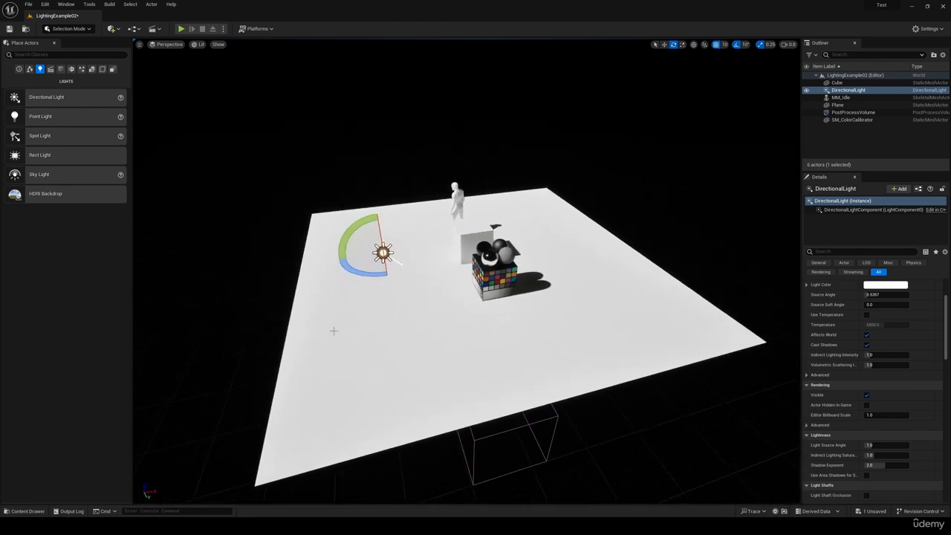
Step: Move the directional light to about X -320, Y 0, Z 60, away from the color calibrator
mouse_move(429, 311)
right_down()
mouse_move(379, 311)
mouse_move(438, 306)
right_up()
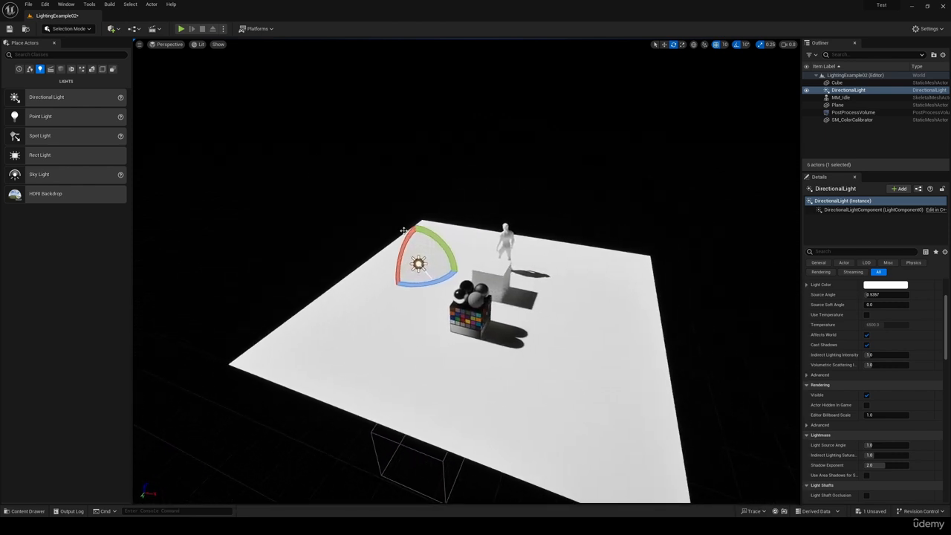
mouse_move(382, 291)
right_down()
mouse_move(364, 289)
mouse_move(383, 288)
right_up()
key(w)
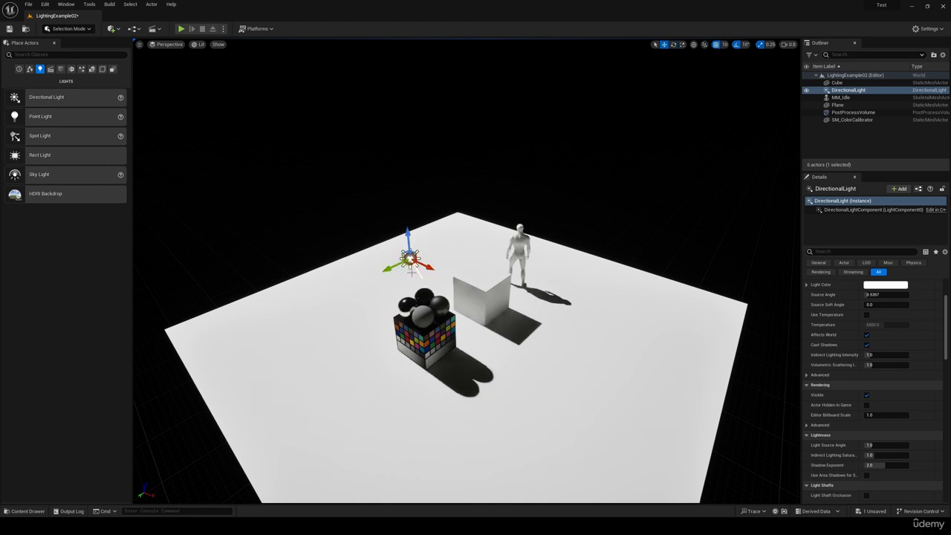
drag(418, 270, 407, 262)
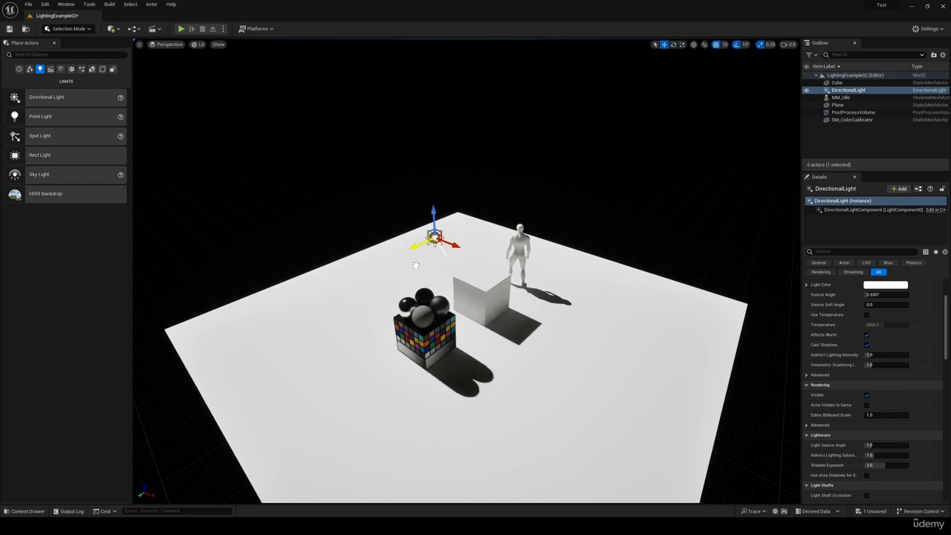
right_drag(414, 281, 438, 281)
Step: Rotate the directional light about the vertical axis to -30° and inspect the shadows cast by the objects
key(e)
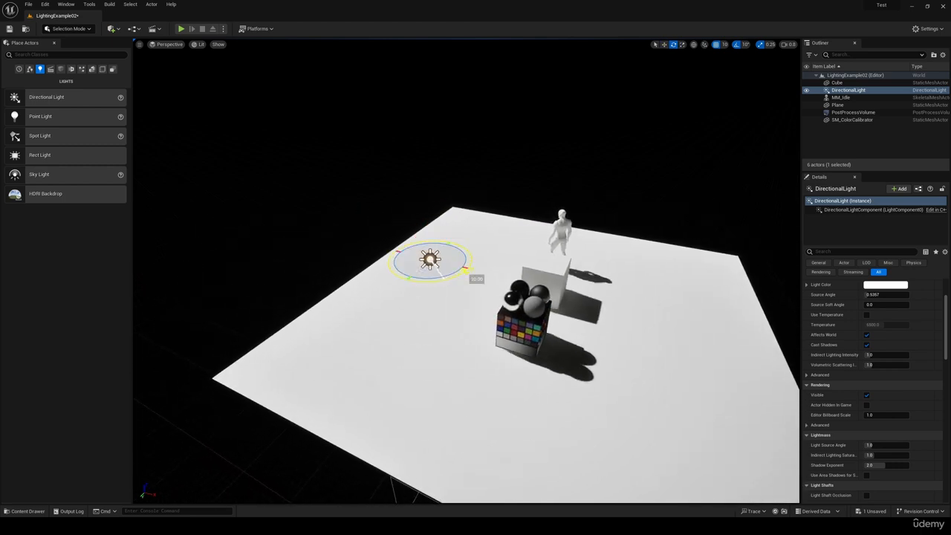
drag(468, 274, 444, 284)
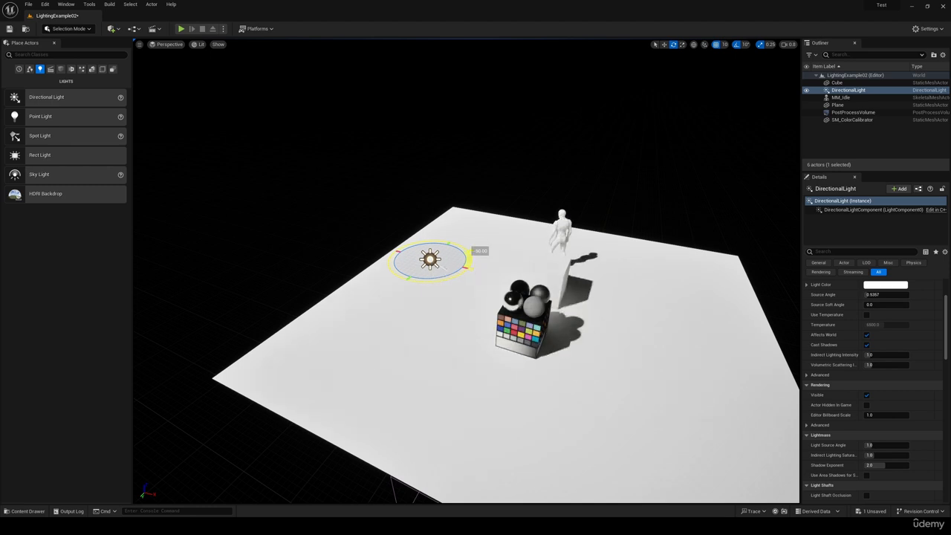
mouse_move(291, 161)
right_down()
mouse_move(279, 159)
mouse_move(300, 158)
mouse_move(291, 160)
right_up()
right_drag(424, 307, 445, 326)
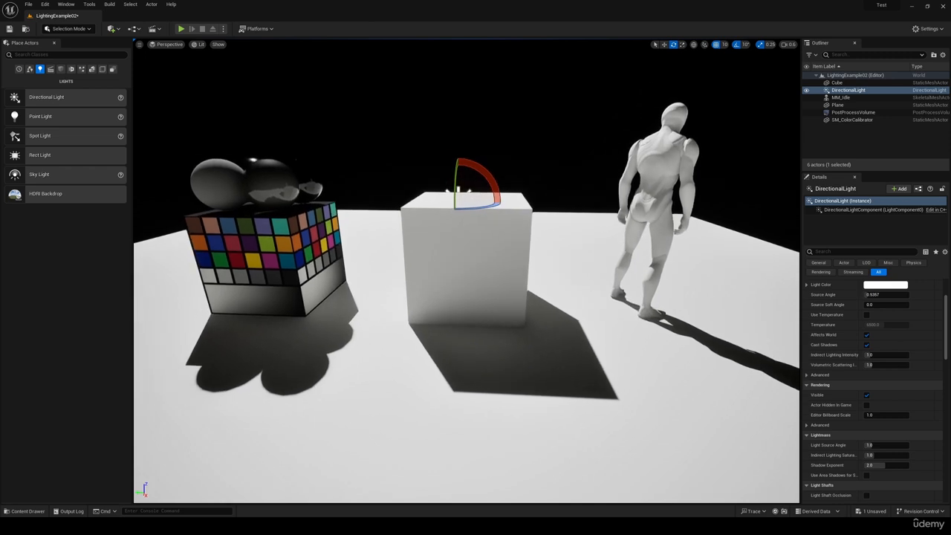
right_drag(527, 340, 434, 336)
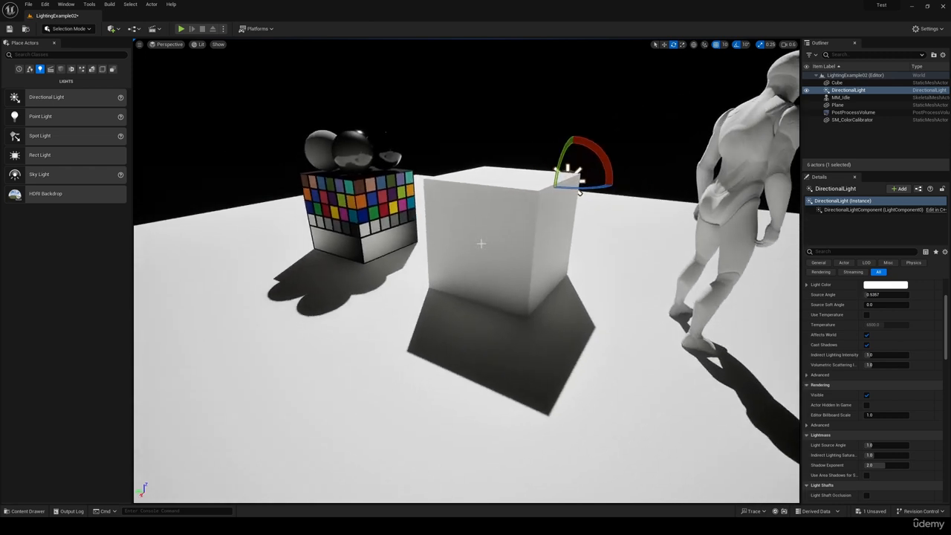
Step: Filter the PostProcessVolume's properties for lumen, set the global illumination method to None, and switch it back to Lumen for comparison
click(852, 112)
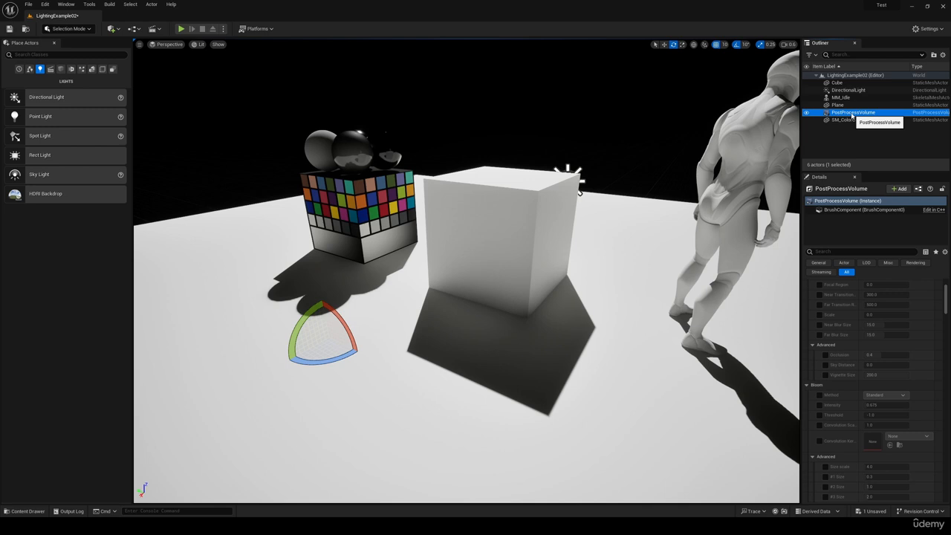
click(833, 253)
text(lumen)
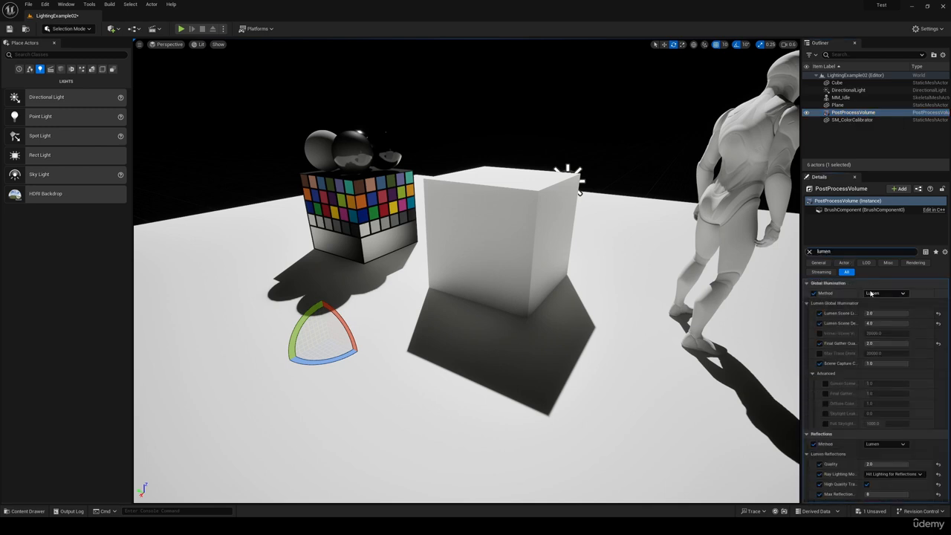
click(871, 294)
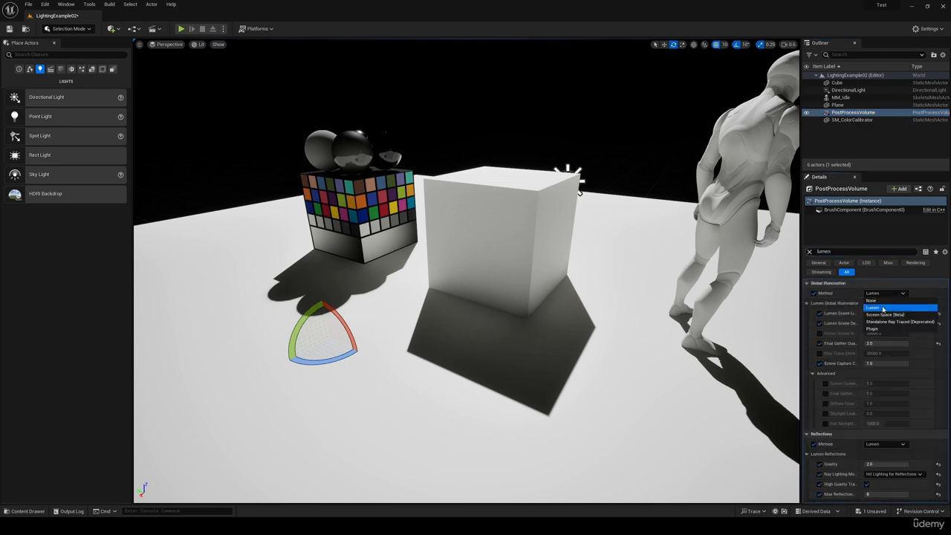
click(881, 304)
click(880, 295)
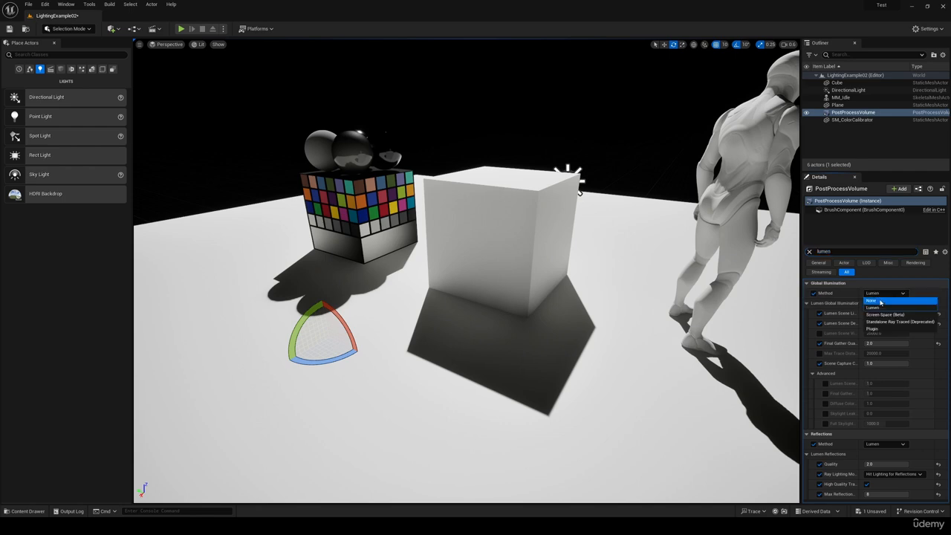
click(880, 302)
alt+drag(518, 237, 640, 246)
click(875, 295)
click(884, 310)
alt+drag(486, 250, 401, 249)
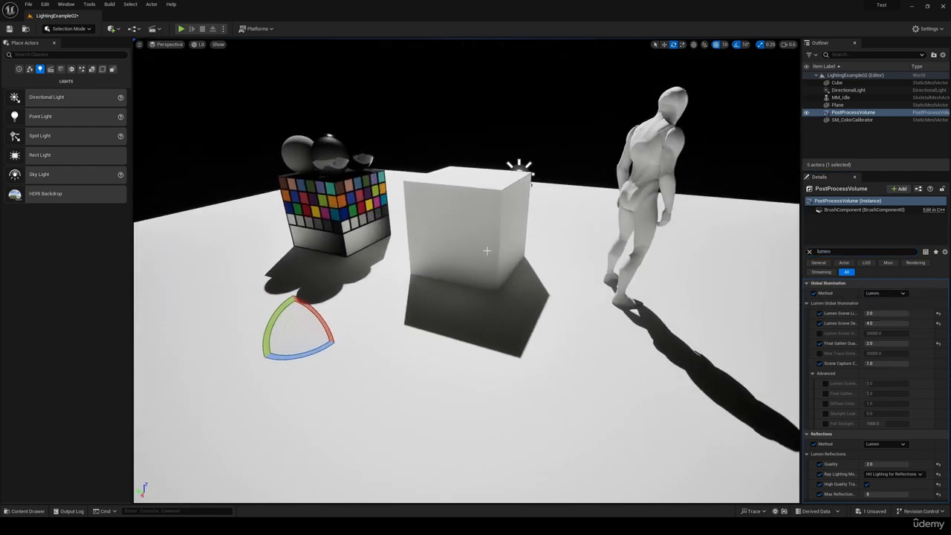
Step: Select the directional light, clear the property filter, and set the light's mobility to Movable
click(853, 91)
alt+drag(654, 222, 539, 225)
click(809, 252)
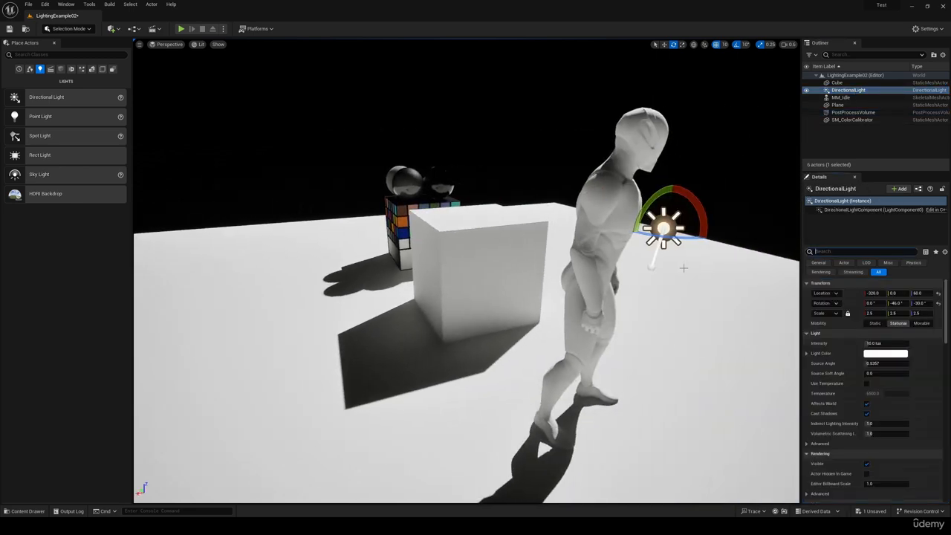
alt+drag(684, 267, 357, 268)
key(f)
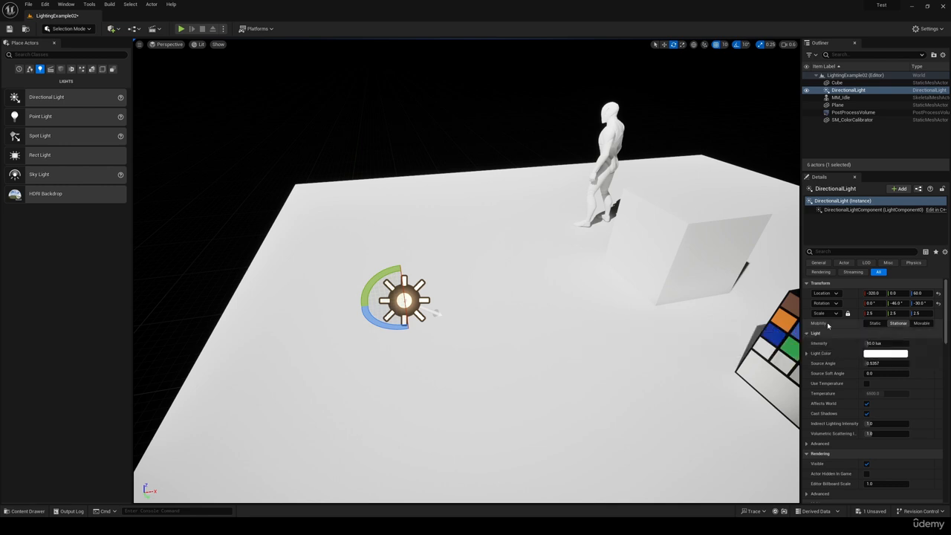
click(871, 325)
click(901, 326)
click(921, 326)
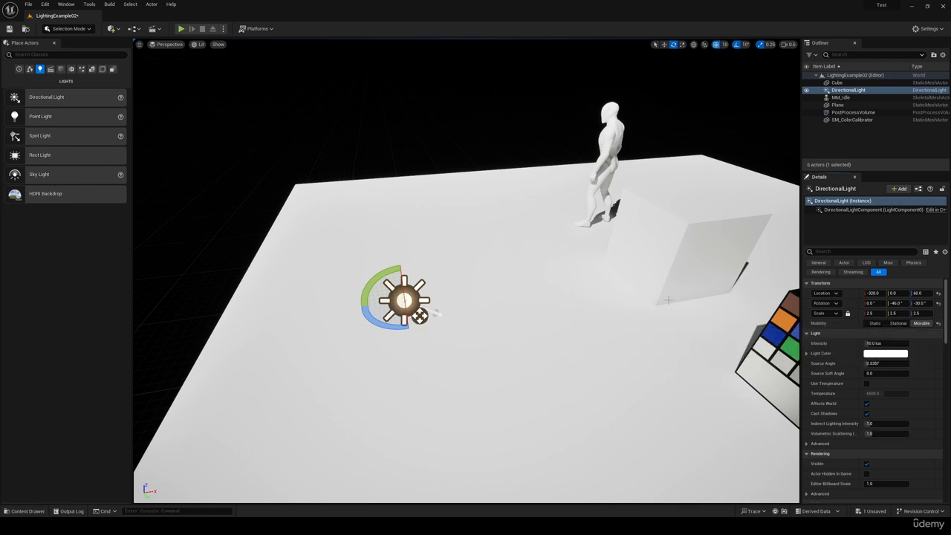
Step: Set the directional light's mobility to Static, inspect the scene, and set it back to Movable
mouse_move(672, 299)
right_down()
mouse_move(598, 324)
mouse_move(539, 309)
mouse_move(544, 318)
mouse_move(664, 295)
right_up()
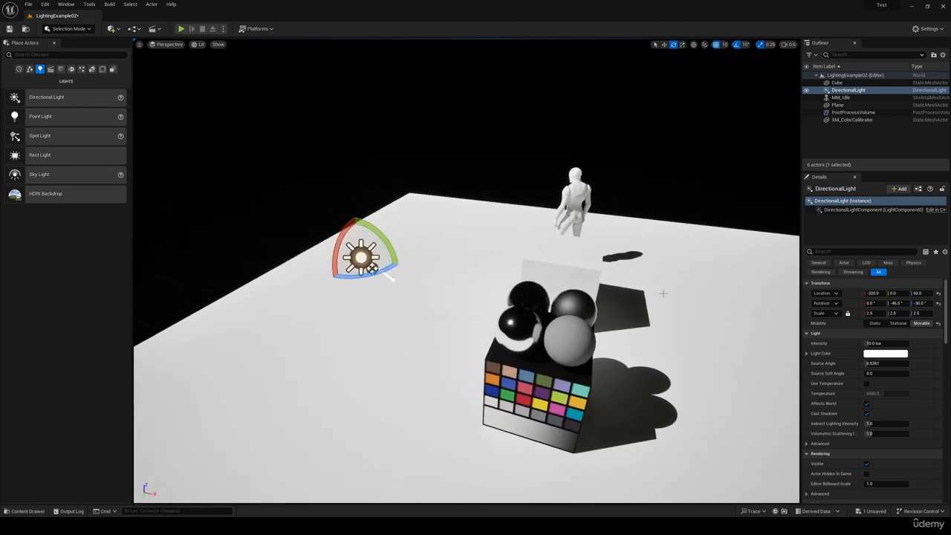
right_drag(530, 313, 624, 318)
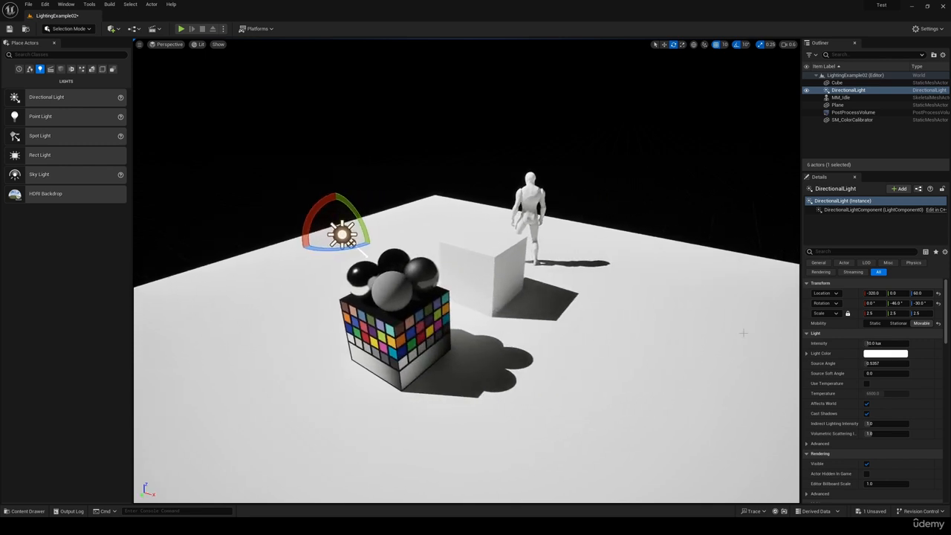
click(874, 324)
mouse_move(466, 203)
right_down()
mouse_move(449, 204)
mouse_move(467, 202)
right_up()
right_drag(618, 328, 643, 298)
click(921, 324)
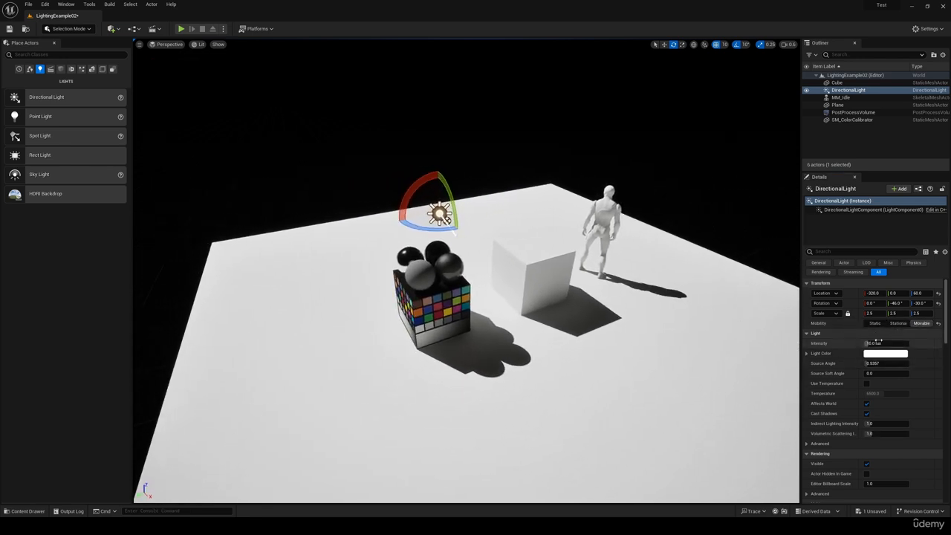
Step: Try Stationary mobility on the directional light and return it to Movable
click(899, 323)
right_drag(780, 295, 779, 296)
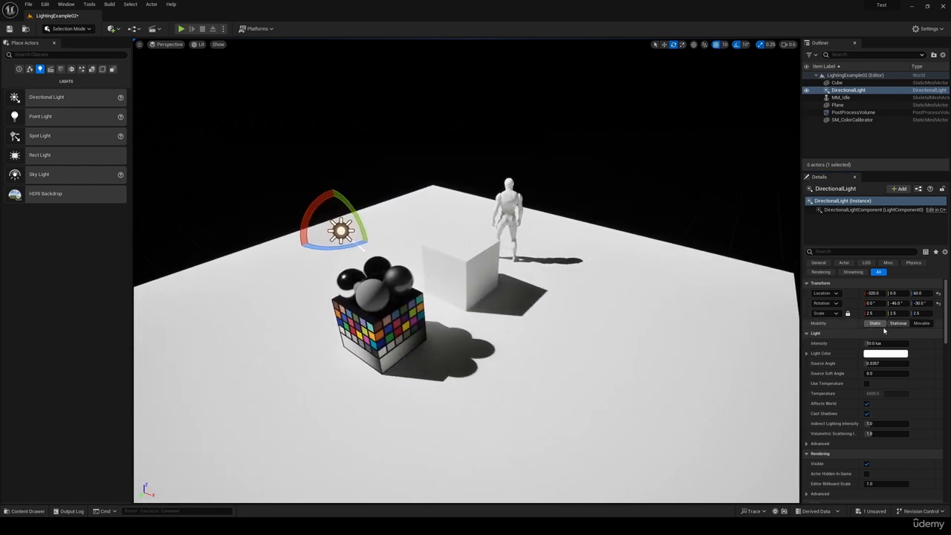
click(921, 323)
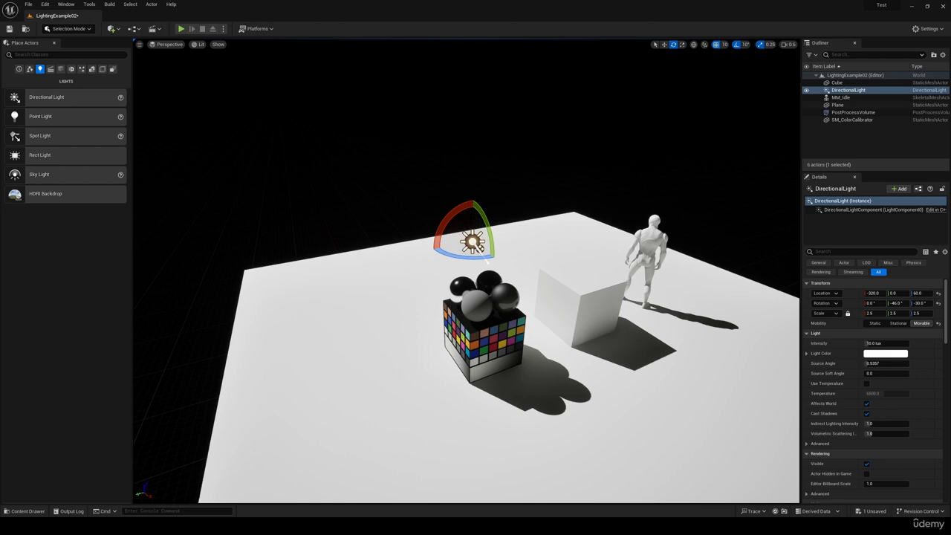
Step: Raise the directional light's intensity to 150 lux
right_drag(780, 296, 780, 296)
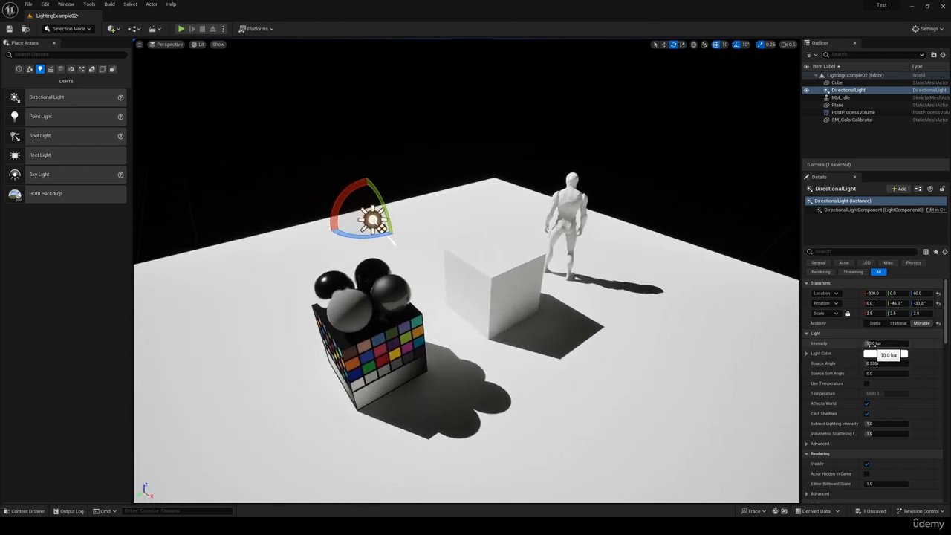
drag(873, 344, 908, 343)
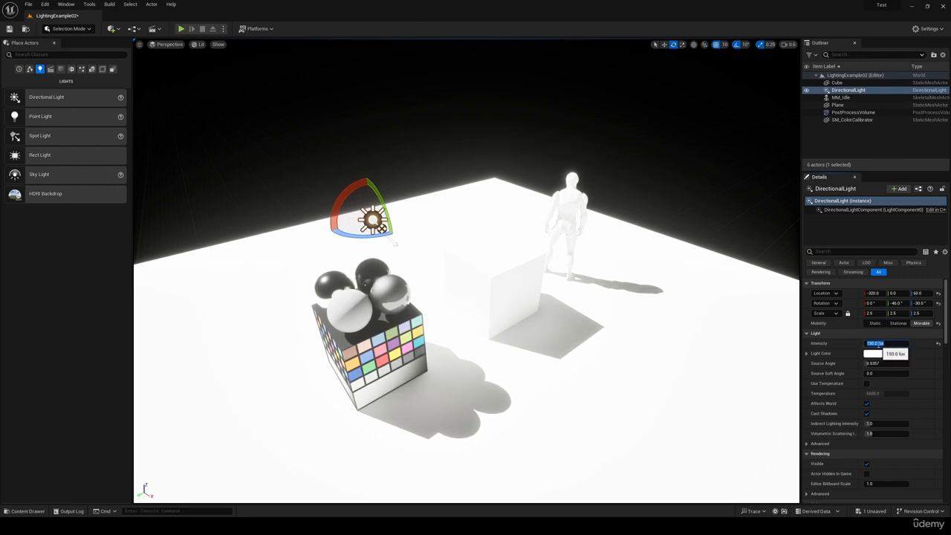
Step: Try an intensity of 500 lux on the directional light and reset it to the default 10 lux
text(500)
key(Return)
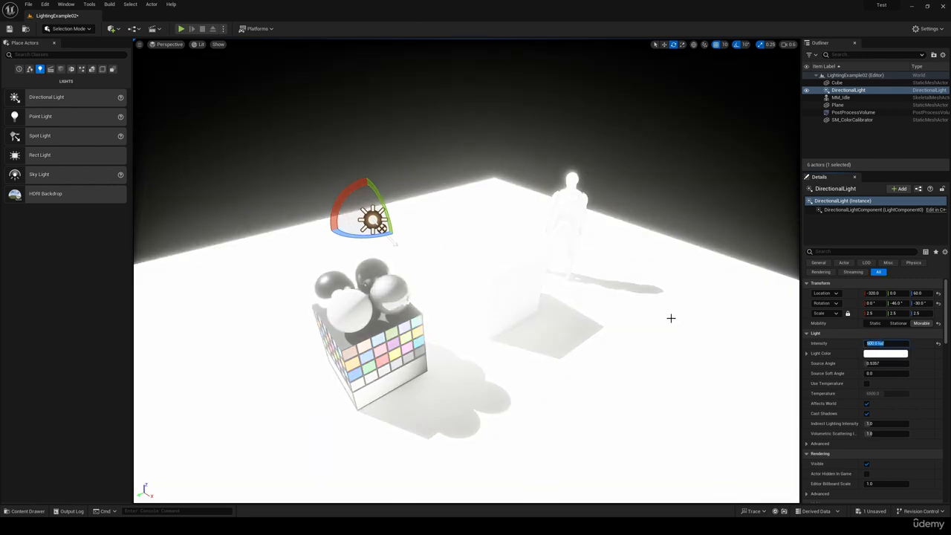
right_drag(671, 319, 671, 319)
click(939, 344)
drag(877, 344, 907, 343)
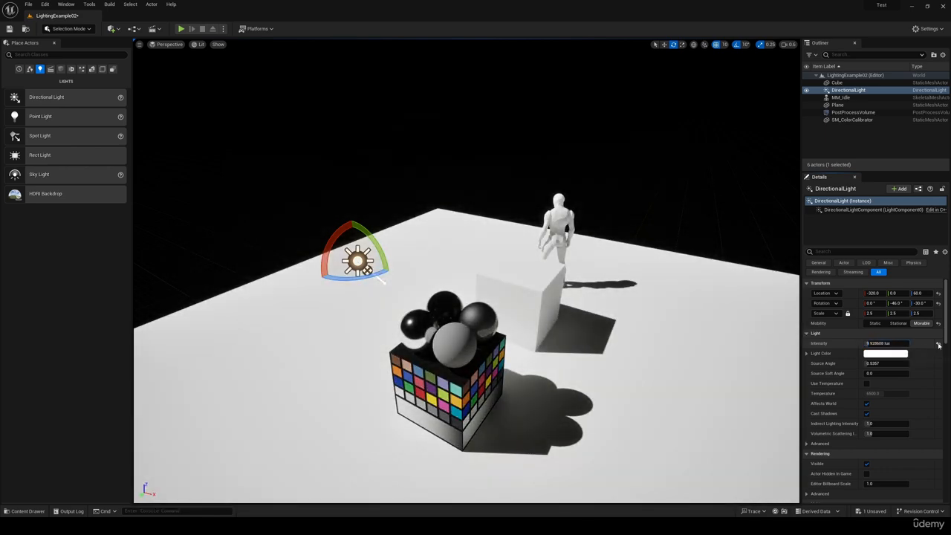
Step: Try a light green colour on the directional light and reset its light colour to white
click(880, 355)
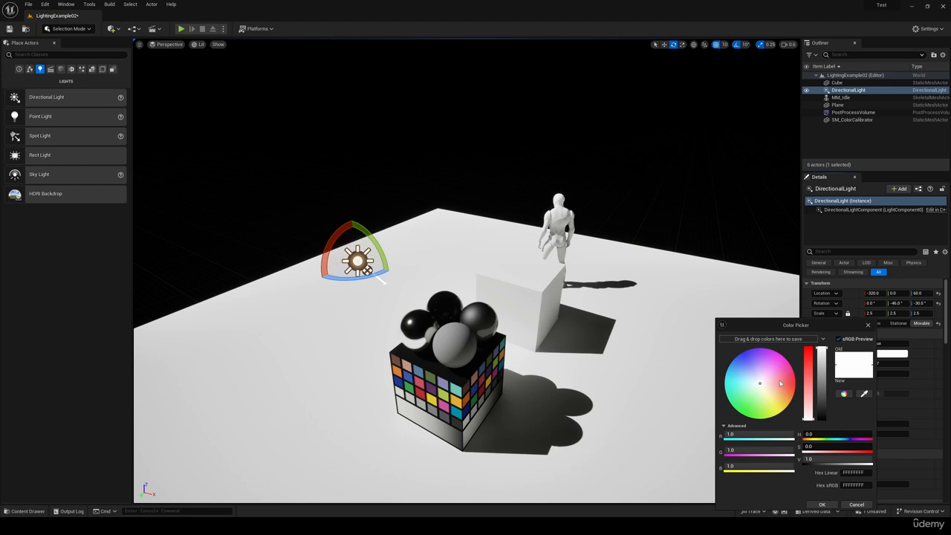
mouse_move(780, 382)
mouse_down()
mouse_move(784, 375)
mouse_move(777, 401)
mouse_move(737, 390)
mouse_move(773, 362)
mouse_move(775, 400)
mouse_up()
click(867, 324)
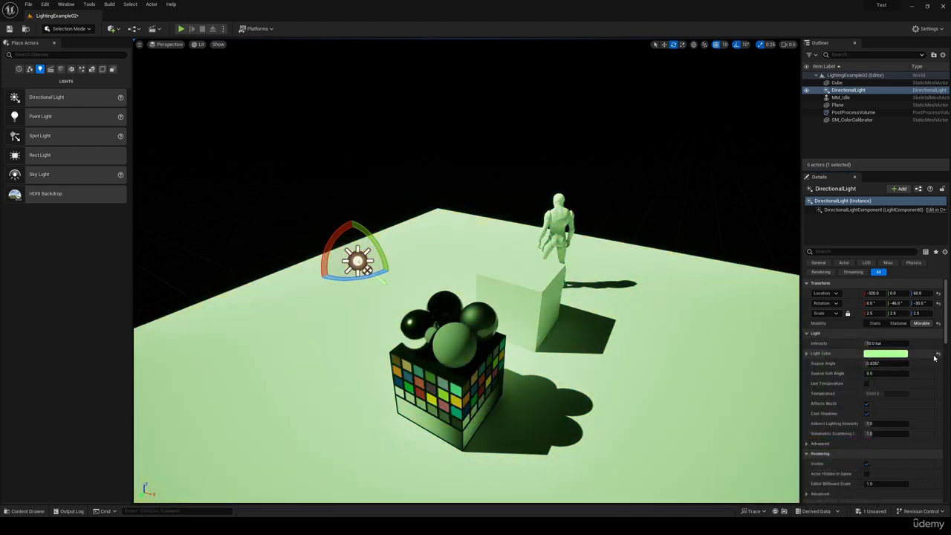
click(938, 353)
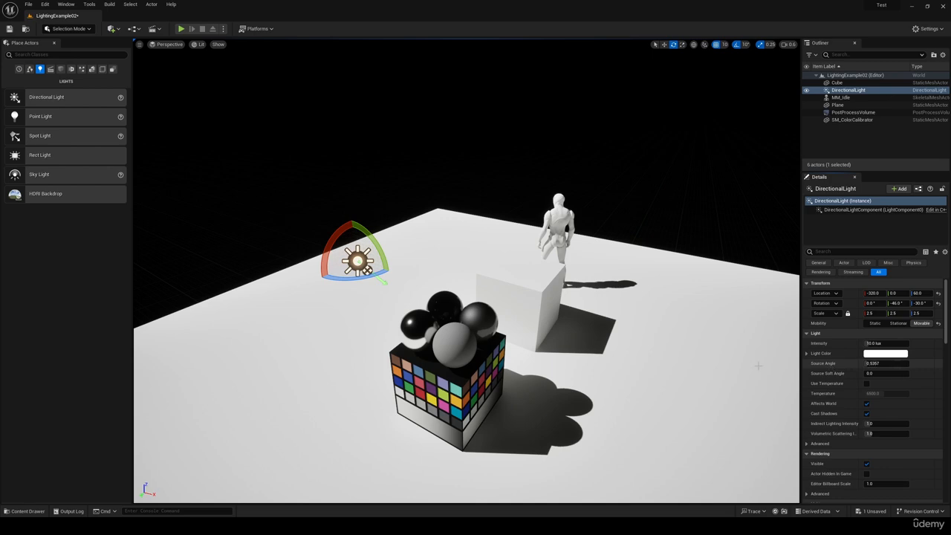
Step: Try a source angle of 50 on the directional light, viewing the highlights on the spheres, and reset it
right_drag(758, 365, 732, 360)
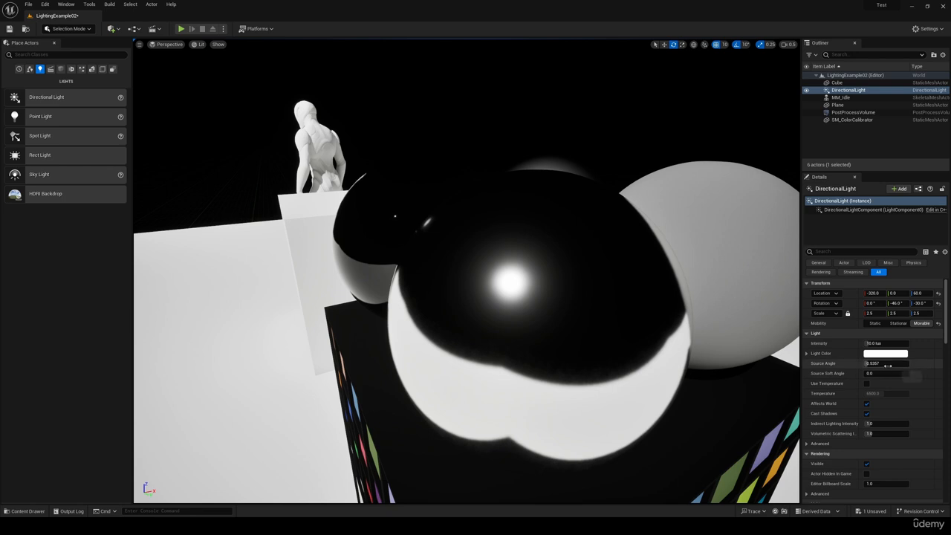
text(5)
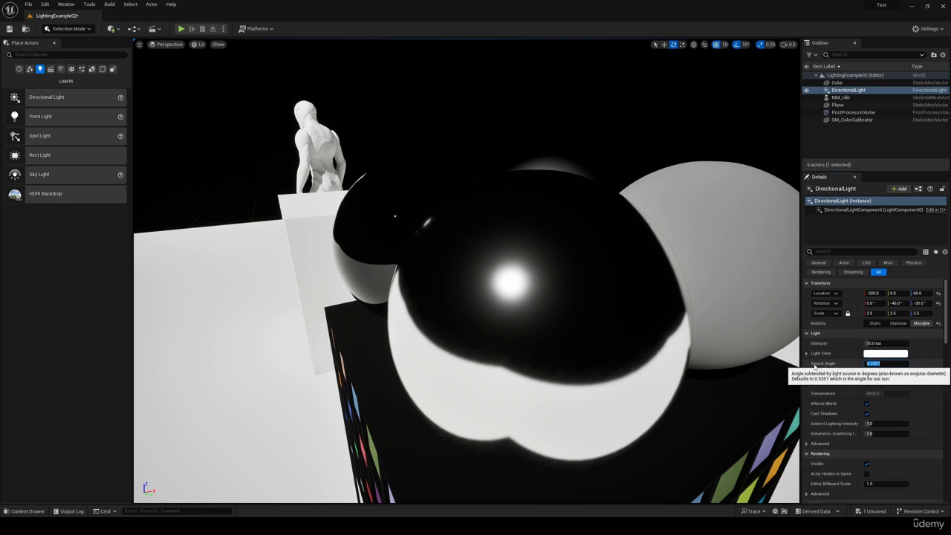
text(0)
key(Return)
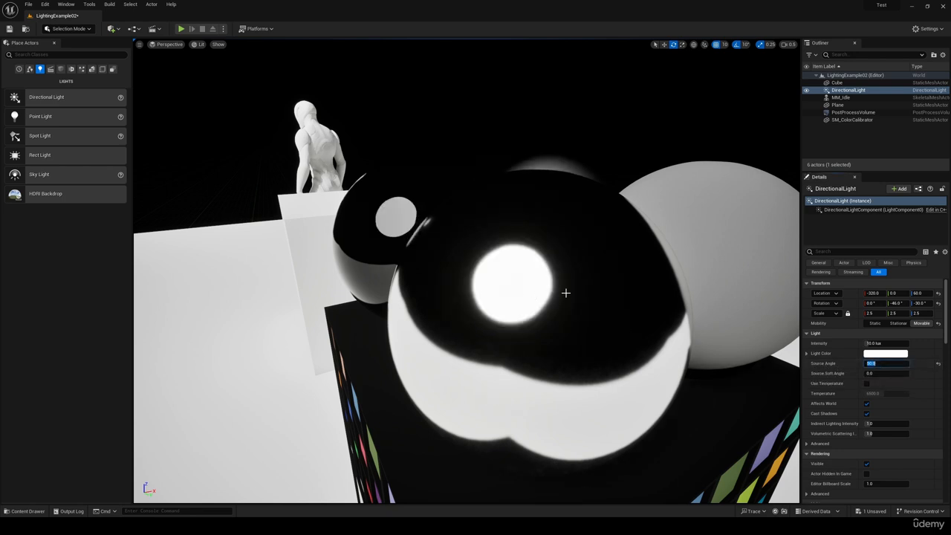
click(941, 365)
right_drag(564, 297, 528, 301)
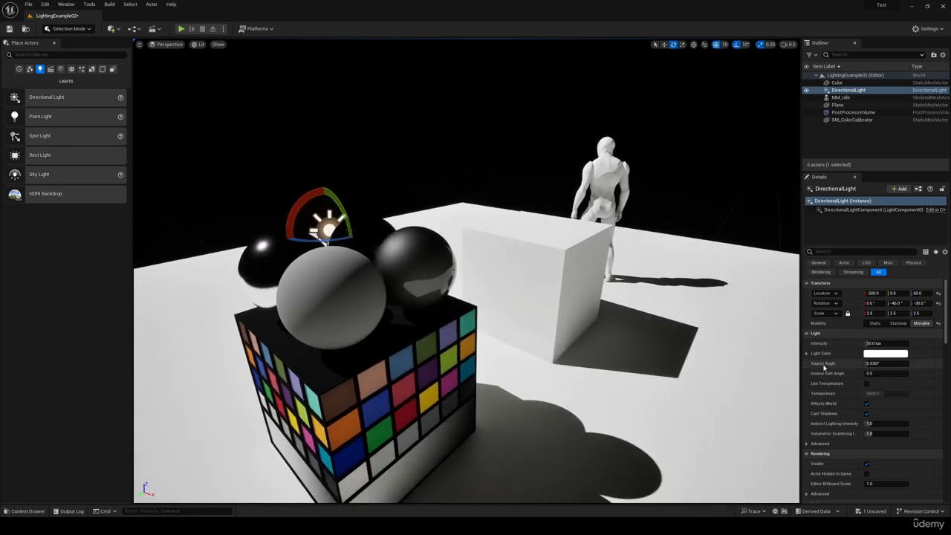
Step: Try a source angle of 5 on the directional light to compare the shadow softness, and reset it
right_drag(565, 297, 494, 345)
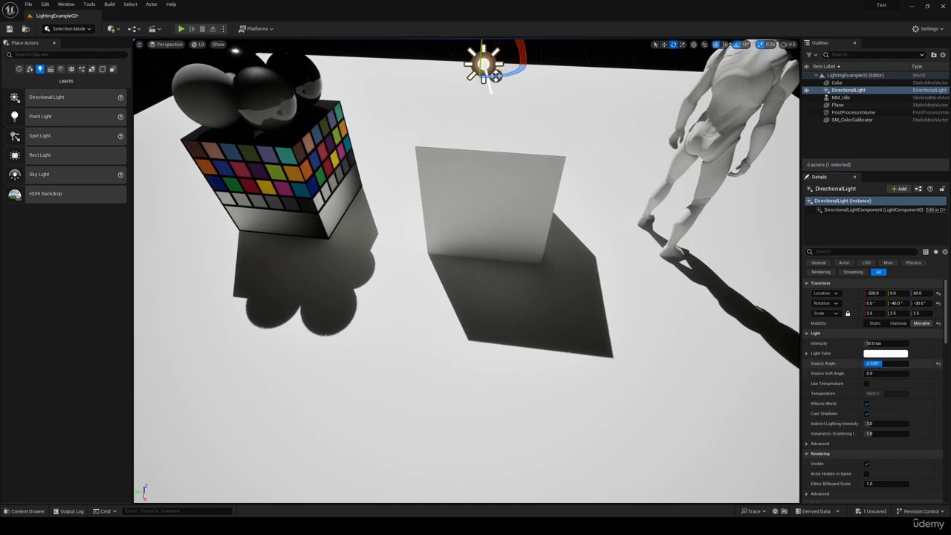
drag(880, 364, 907, 364)
right_drag(744, 356, 729, 355)
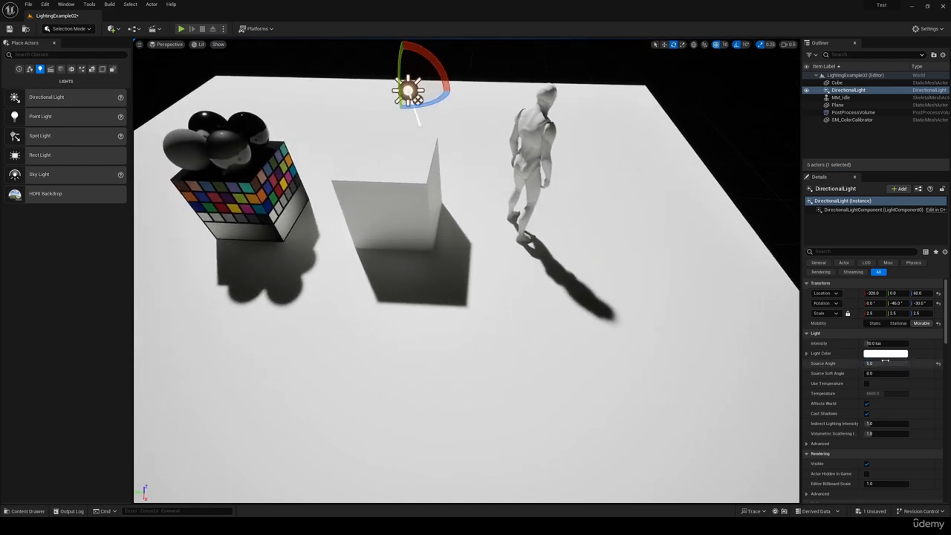
click(886, 363)
drag(892, 364, 903, 364)
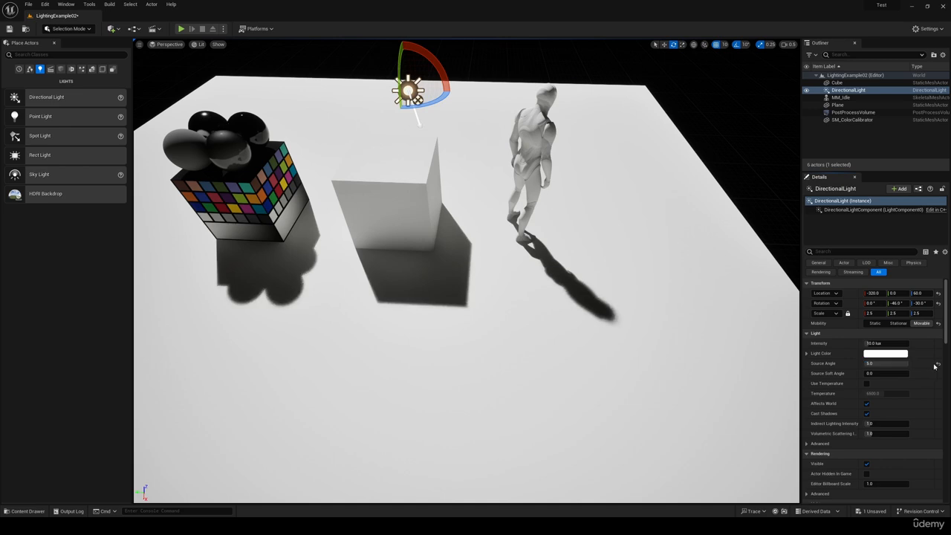
click(938, 364)
Step: Enable colour temperature on the directional light, try a value of 1700, and reset and disable it again
right_drag(492, 304, 513, 282)
right_drag(586, 334, 585, 334)
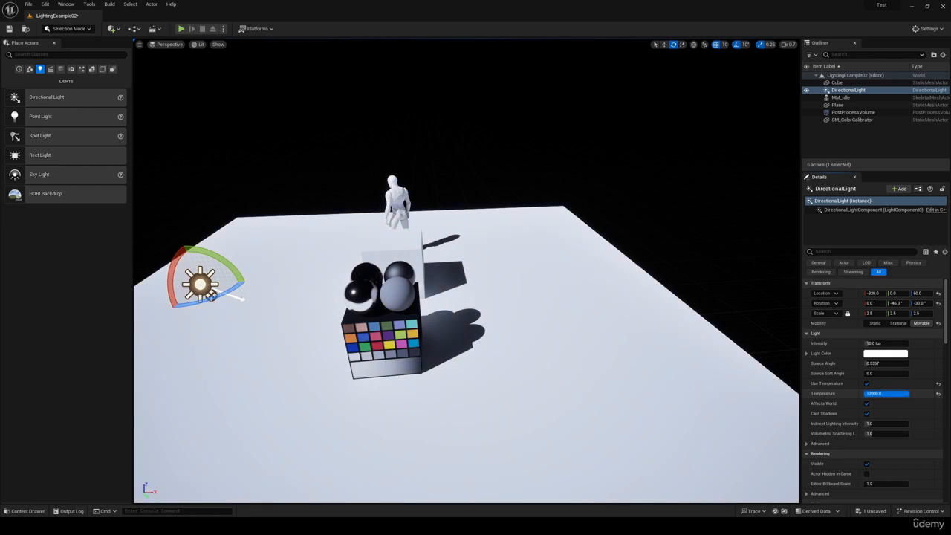
text(1700)
key(Return)
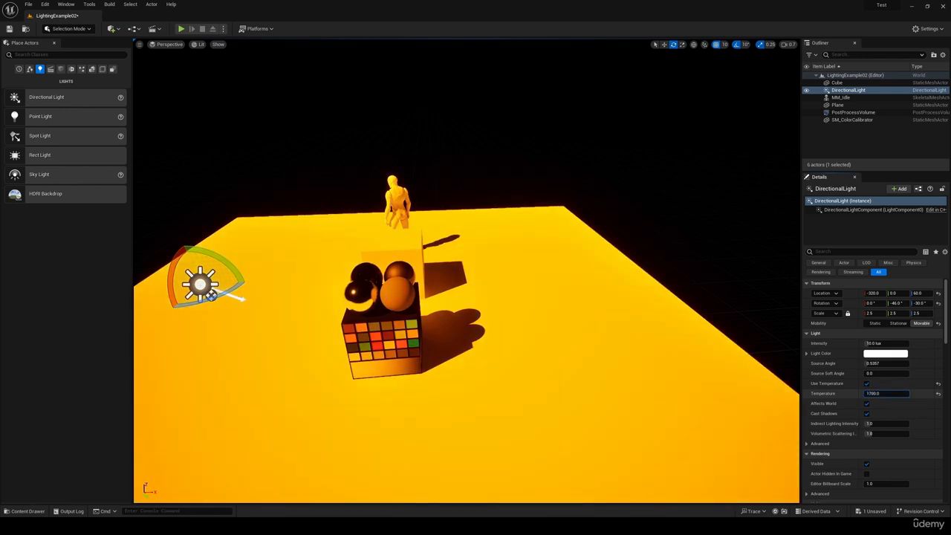
click(939, 395)
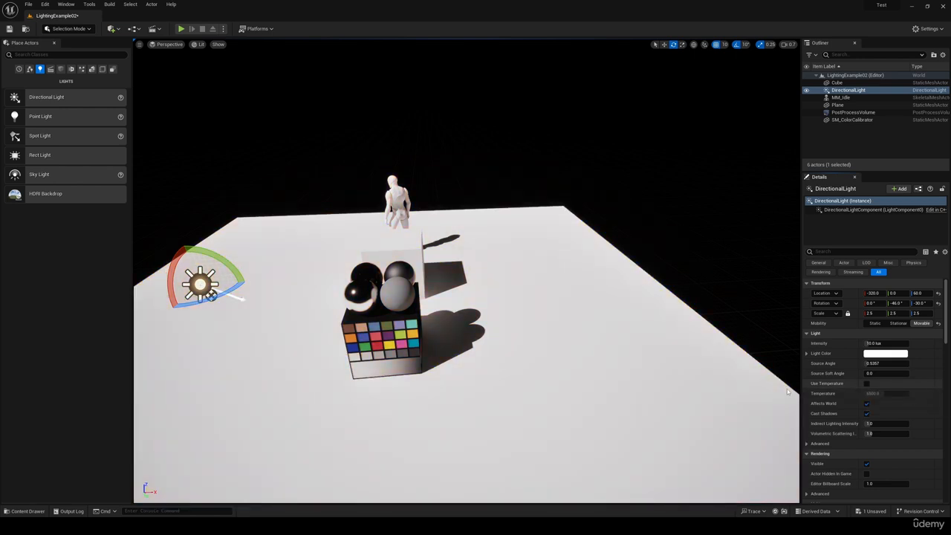
right_drag(790, 392, 789, 391)
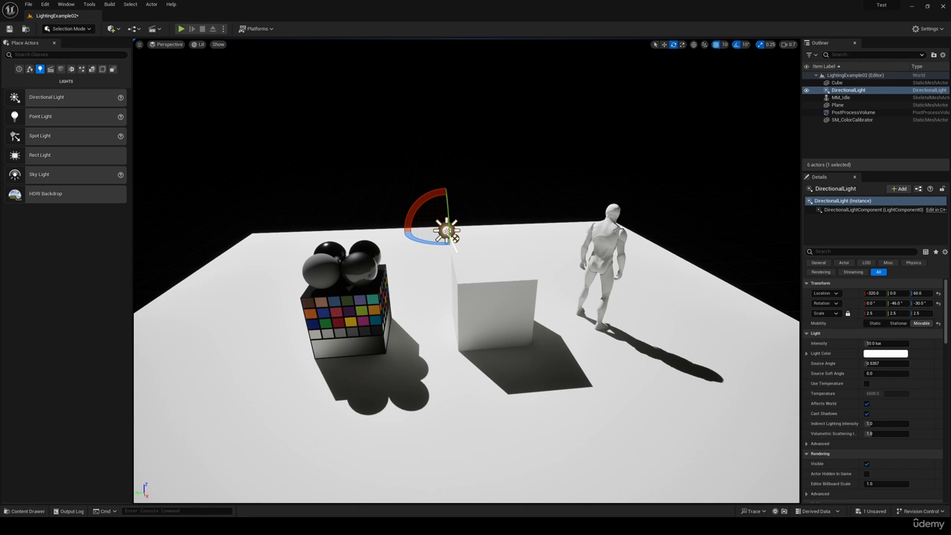
Step: Delete the directional light and place a point light above the space between the colour calibrator and the white cube
key(Delete)
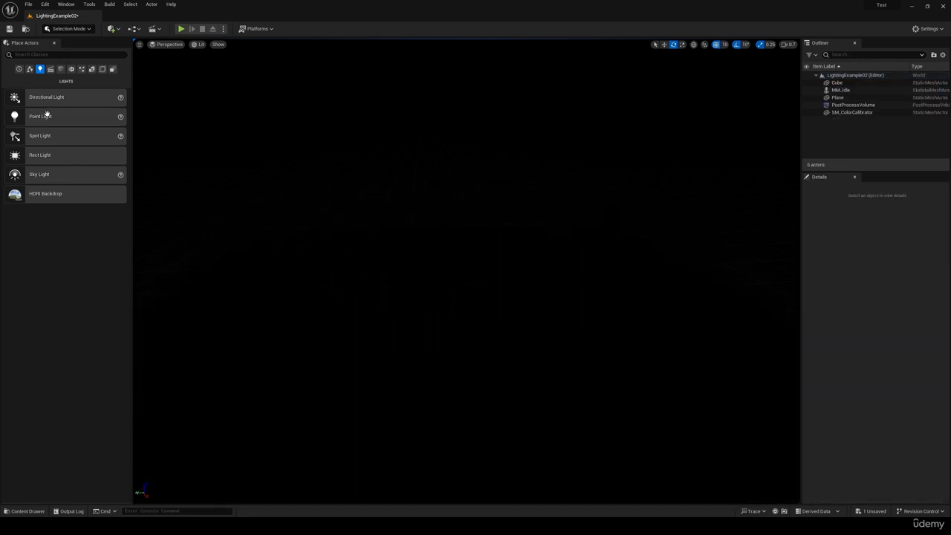
drag(46, 116, 426, 192)
key(f)
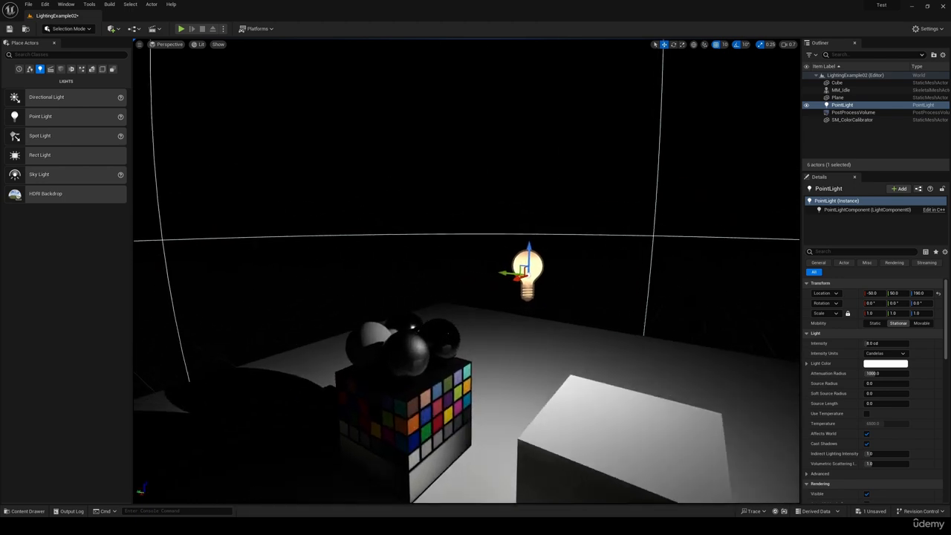
key(s)
mouse_move(570, 268)
right_down()
mouse_move(587, 277)
mouse_move(569, 268)
right_up()
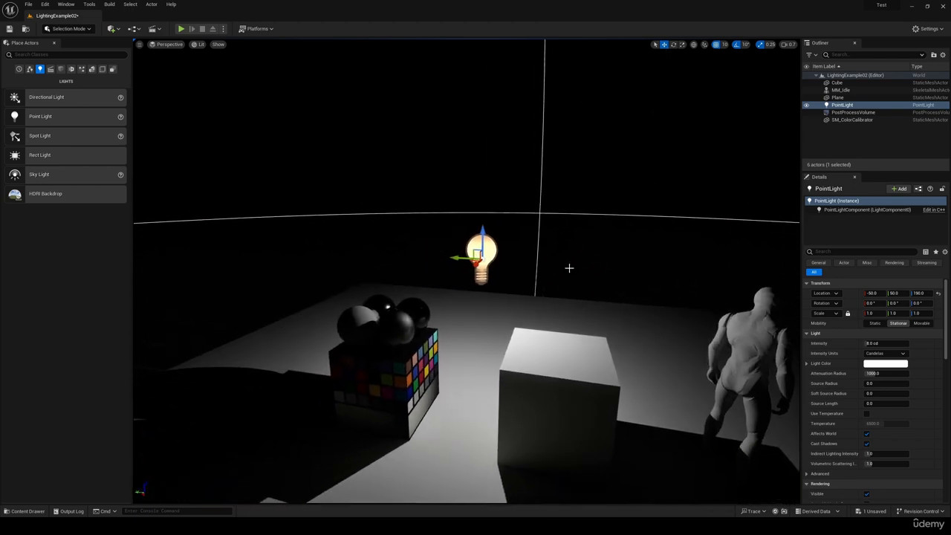
right_drag(279, 283, 282, 319)
Step: Try rotating the point light about its vertical axis, and move it along Y towards the mannequin
key(e)
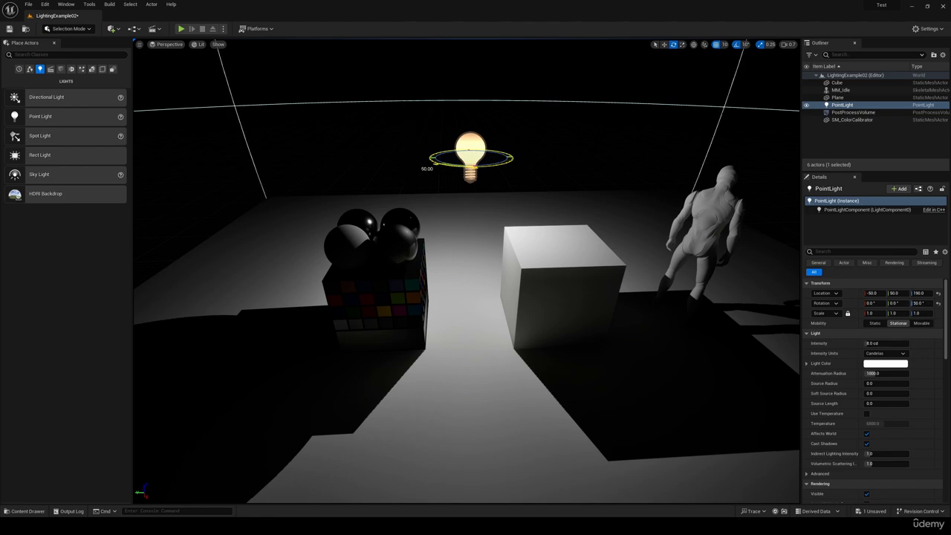
drag(465, 154, 510, 158)
drag(501, 194, 537, 197)
key(d)
right_drag(538, 197, 505, 195)
key(a)
Step: Inspect the point light's range around the plane and increase its attenuation radius to 16384
right_drag(654, 269, 667, 270)
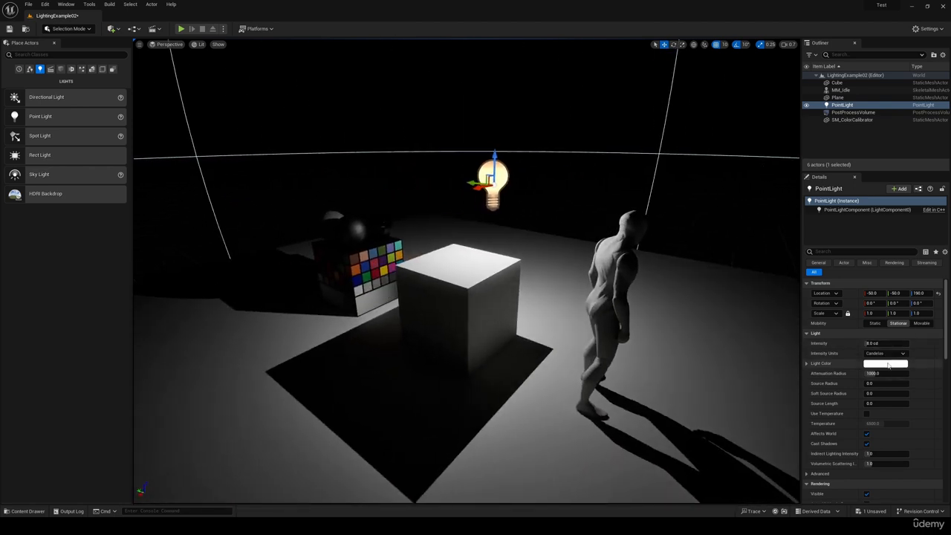
key(s)
key(d)
right_drag(740, 352, 613, 357)
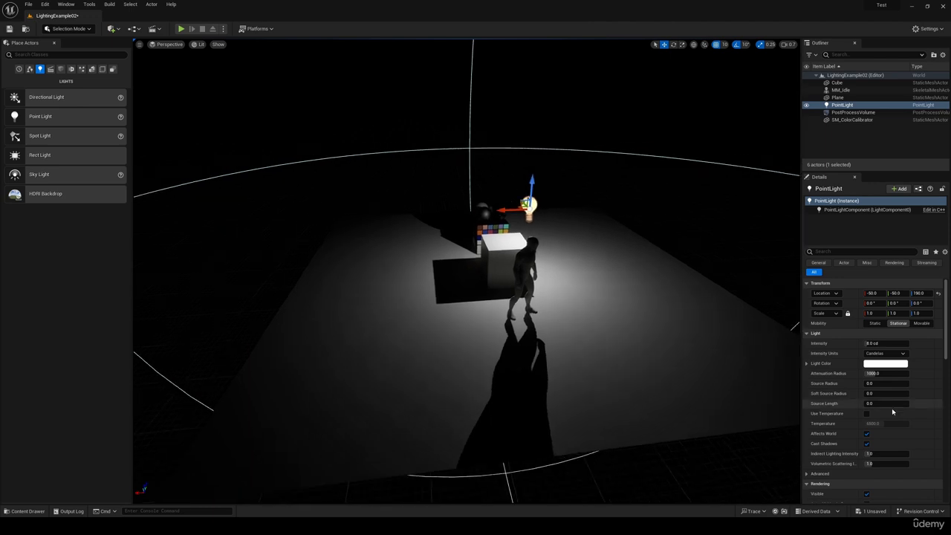
key(s)
right_drag(652, 310, 782, 354)
key(d)
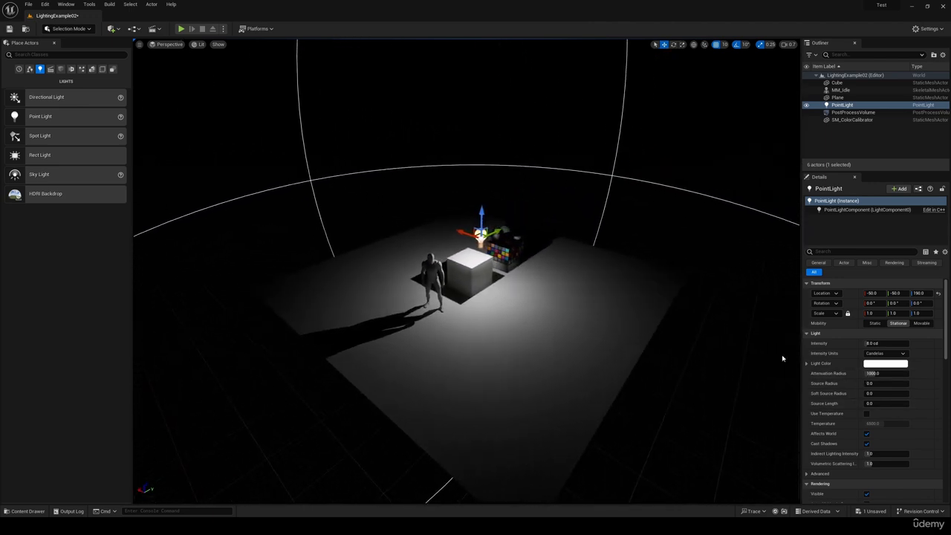
drag(878, 374, 910, 375)
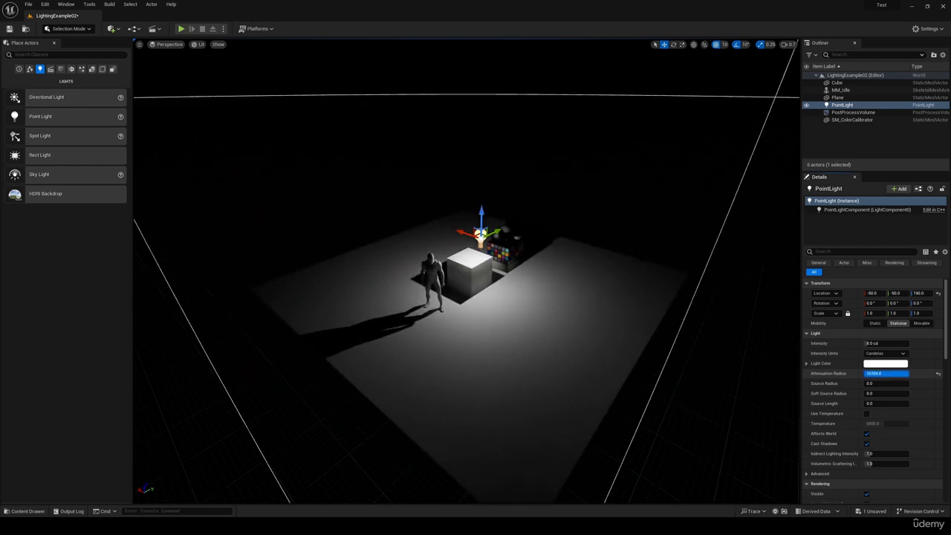
Step: Add a directional light next to the mannequin to compare it with the point light, and delete it
right_drag(654, 298, 765, 290)
right_drag(476, 271, 689, 269)
drag(54, 97, 671, 324)
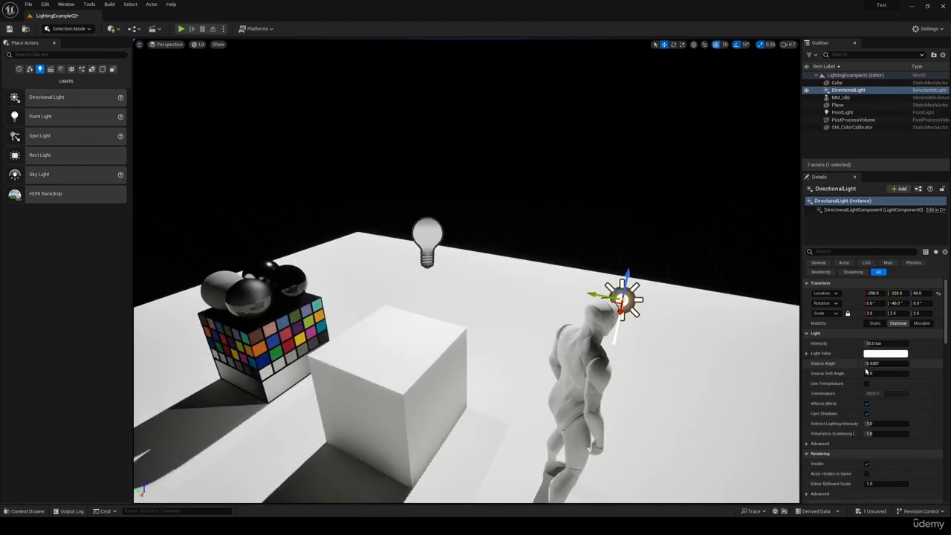
right_drag(766, 338, 753, 353)
key(Delete)
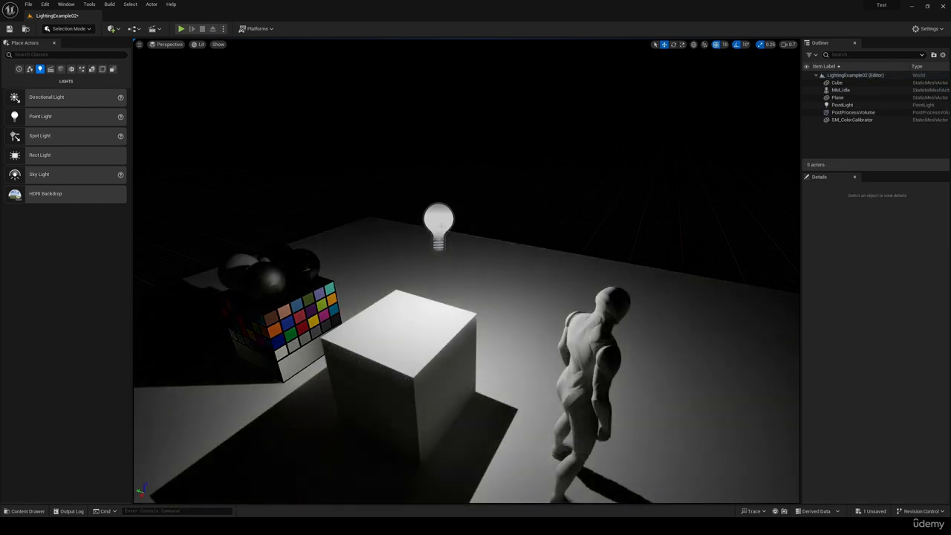
Step: Try a source radius of 16 on the point light, inspect its source shape and shadow softness, and reset it
click(440, 226)
right_drag(566, 256, 476, 261)
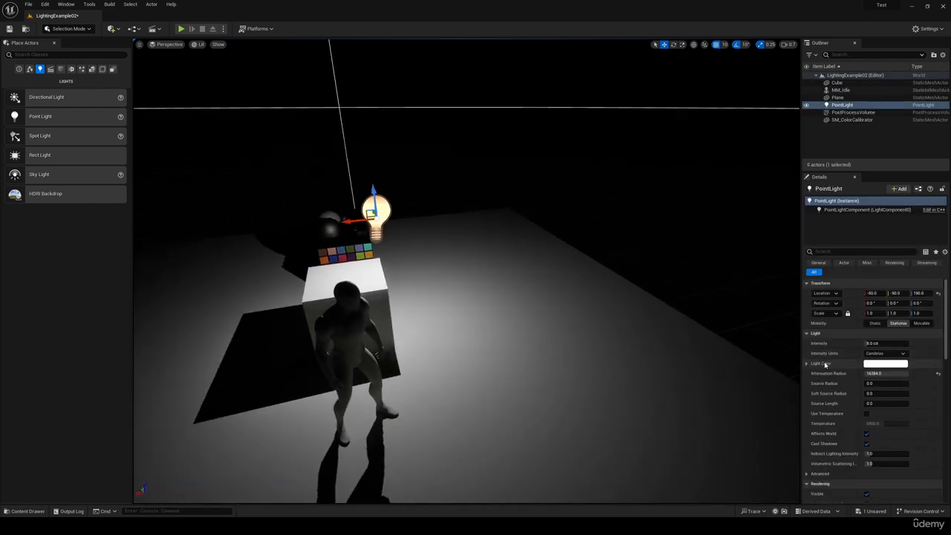
right_drag(728, 338, 672, 312)
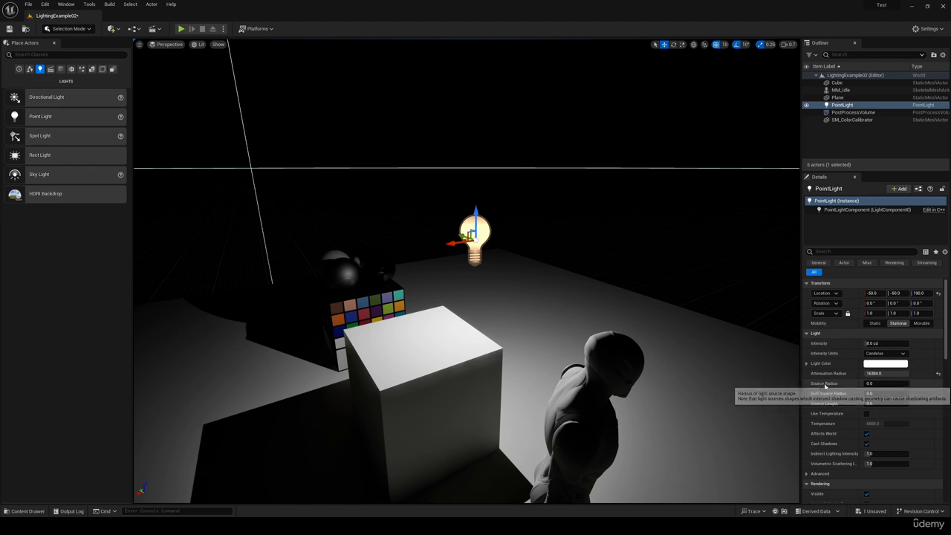
drag(874, 383, 895, 383)
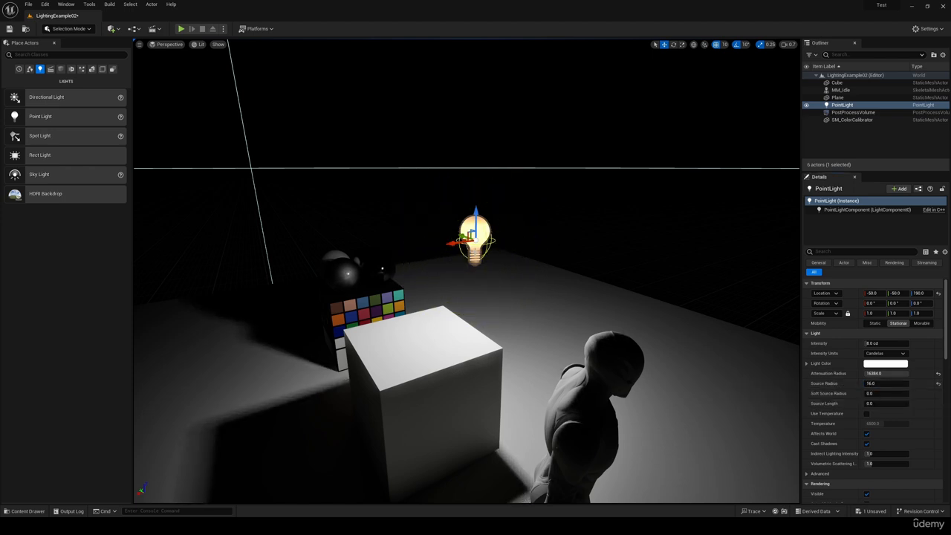
right_drag(489, 242, 394, 215)
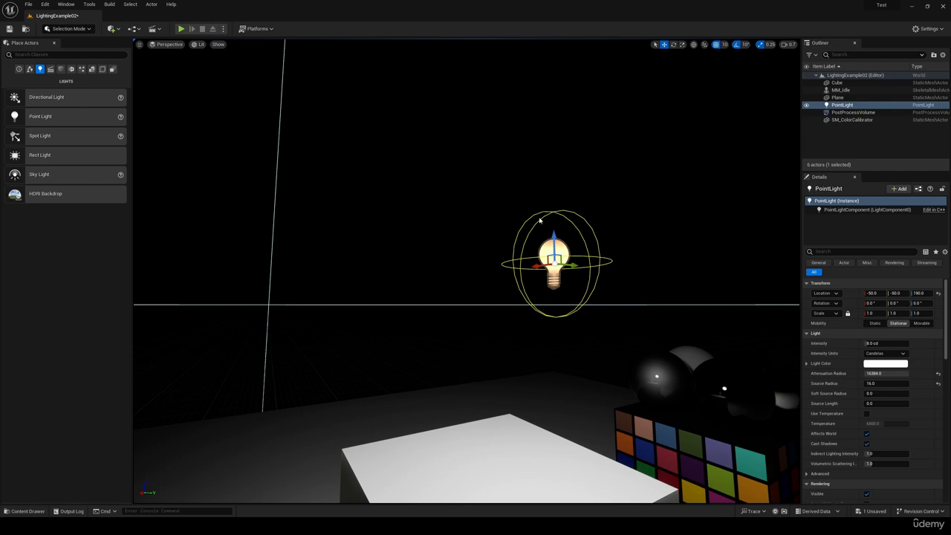
right_drag(591, 264, 538, 206)
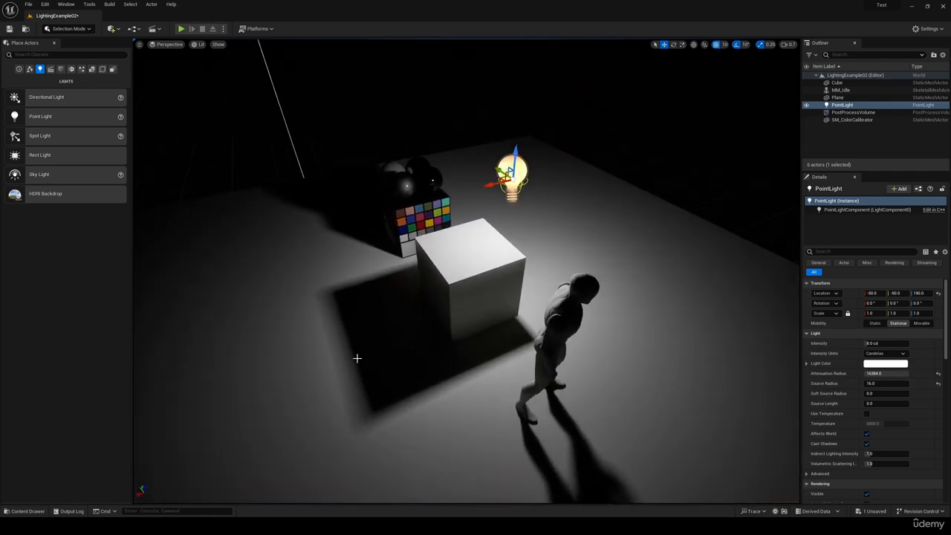
click(937, 384)
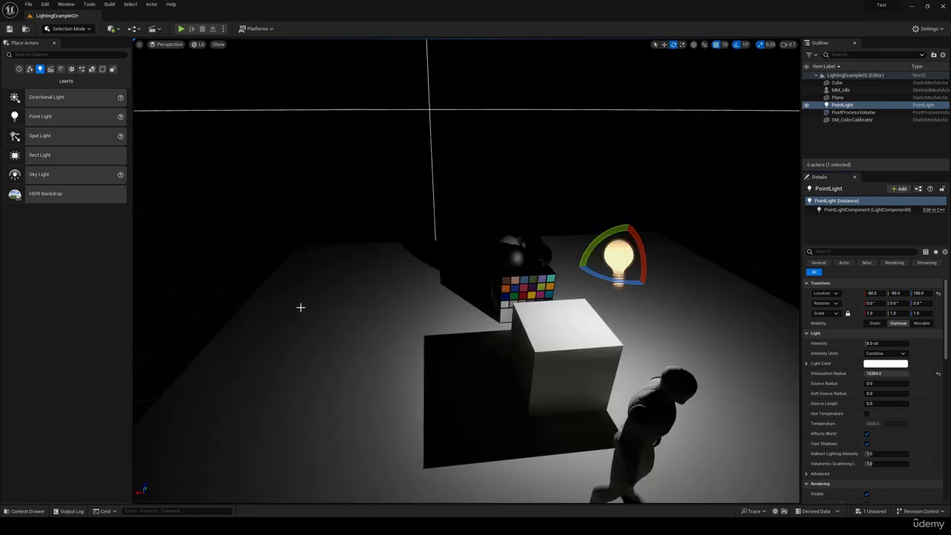
Step: Replace the point light with a spot light and move it above the white cube, to about X -20, Y -20, Z 370
key(Delete)
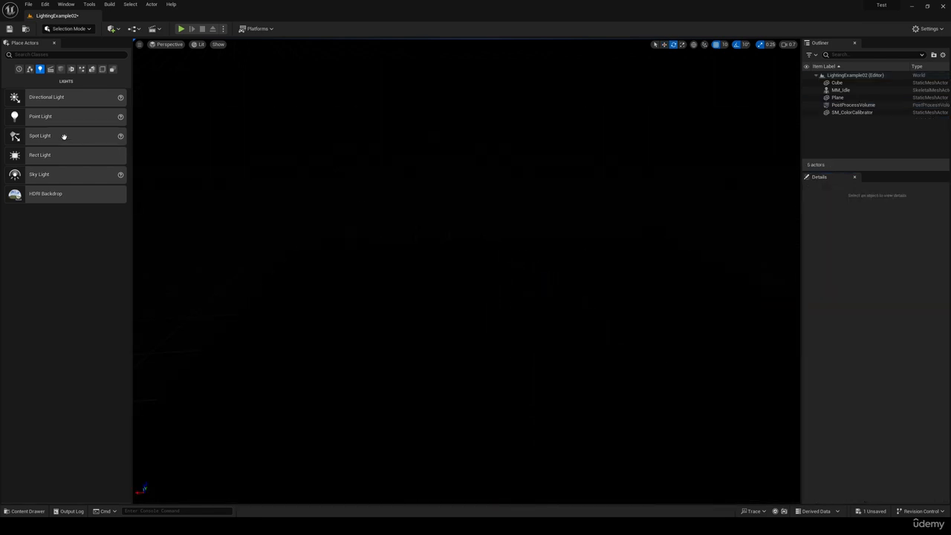
drag(64, 136, 439, 386)
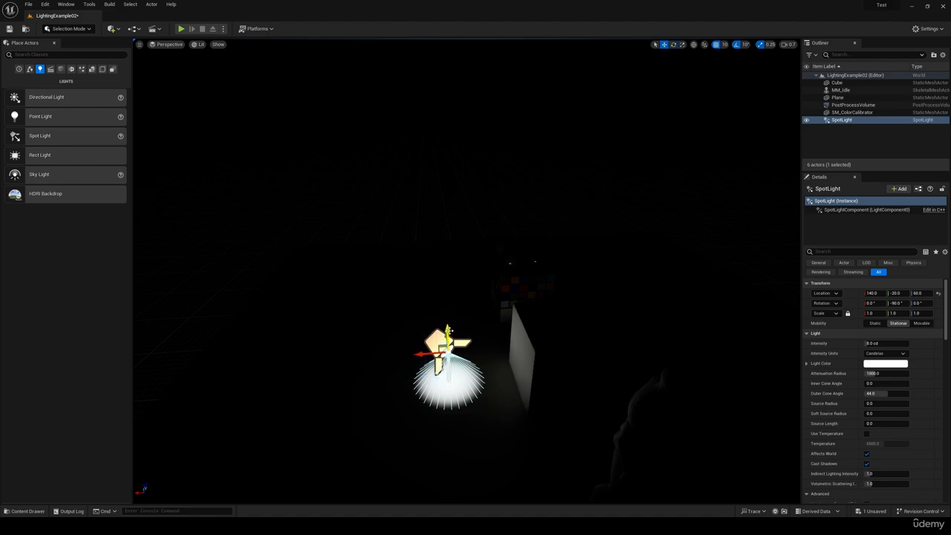
drag(448, 329, 417, 141)
key(w)
right_drag(417, 141, 371, 153)
drag(492, 153, 626, 157)
right_drag(626, 157, 463, 165)
drag(441, 155, 441, 72)
right_drag(441, 71, 229, 86)
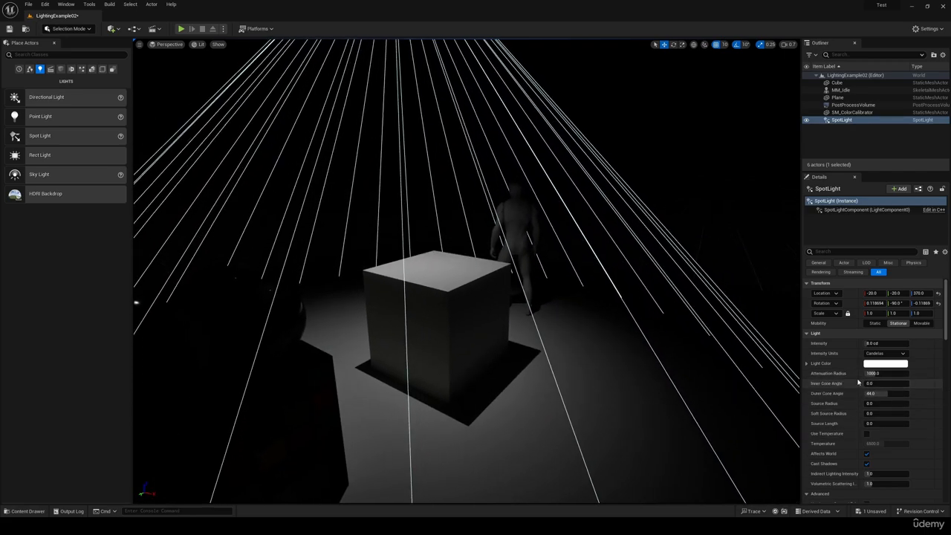
Step: Narrow the spot light's outer cone angle to about 21 degrees and move the light to Y 40
mouse_move(659, 350)
right_down()
mouse_move(629, 346)
mouse_move(658, 350)
right_up()
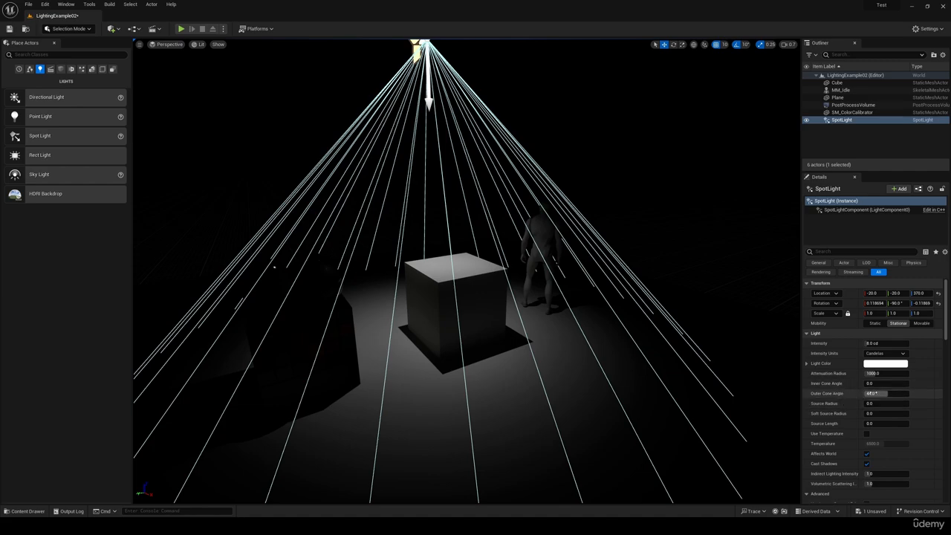
mouse_move(888, 394)
mouse_down()
mouse_move(871, 394)
mouse_move(906, 394)
mouse_move(875, 394)
mouse_up()
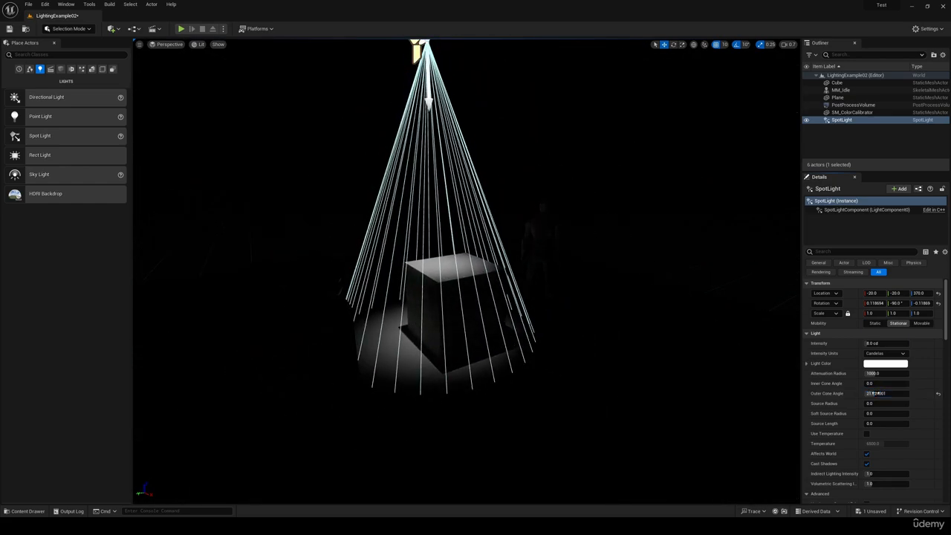
key(f)
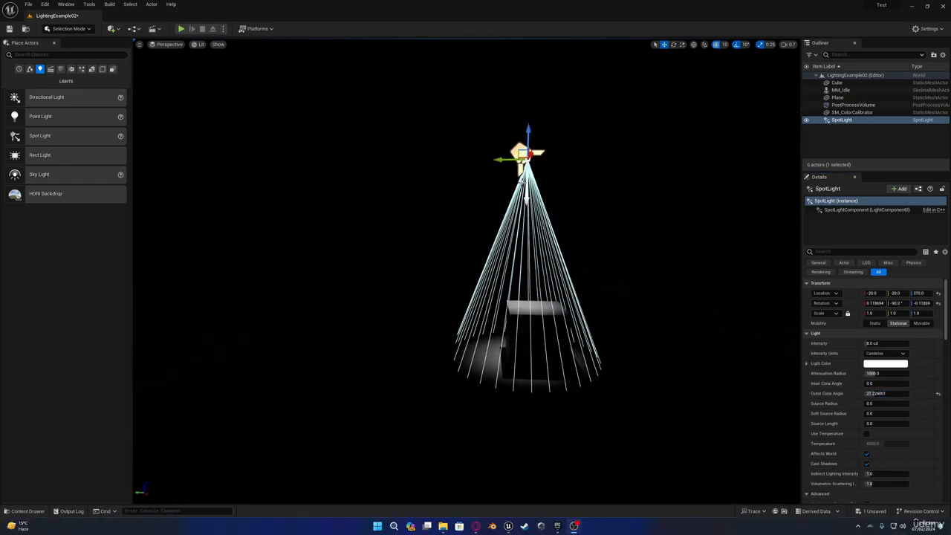
drag(494, 159, 460, 173)
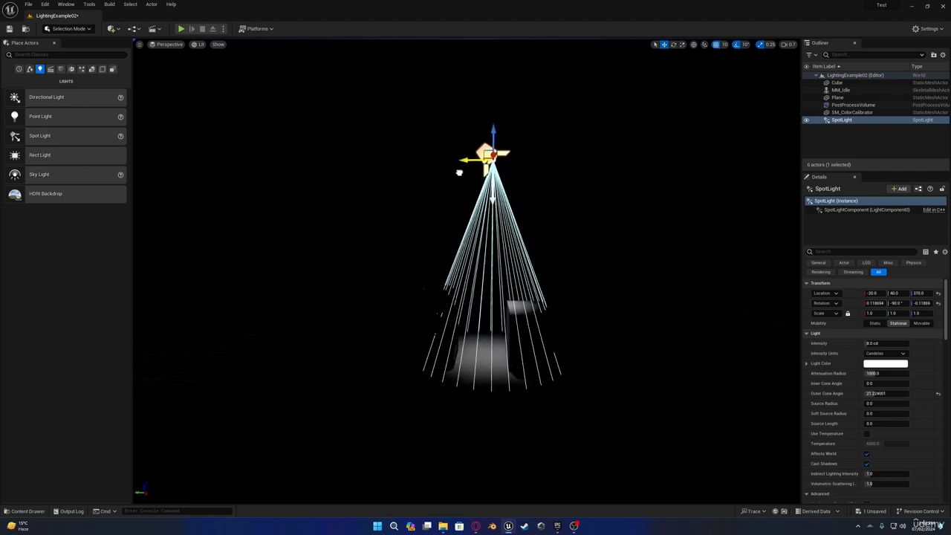
Step: Replace the spot light with a rect light beside the white cube, at about X -140, Y 50, Z 190
key(Delete)
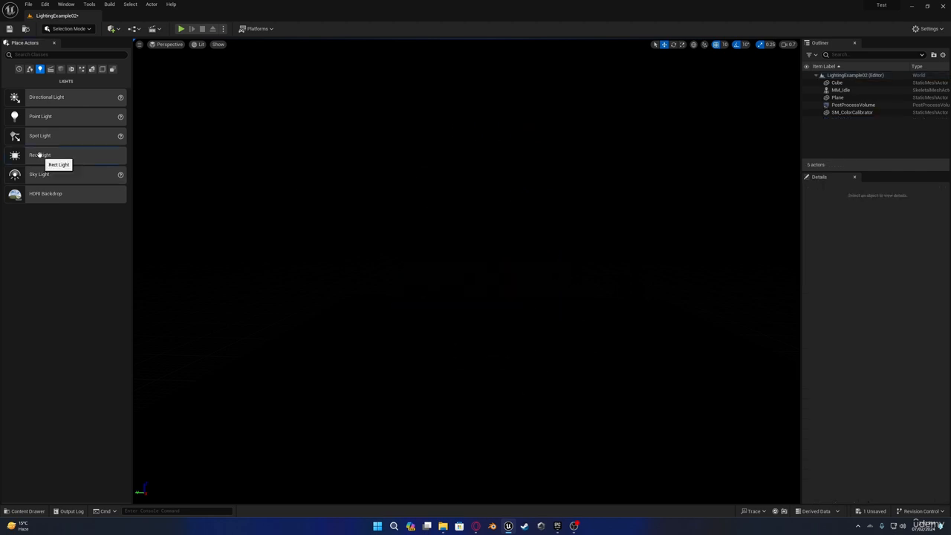
drag(40, 154, 486, 337)
key(d)
right_drag(486, 337, 460, 323)
drag(396, 264, 394, 184)
key(a)
right_drag(388, 223, 388, 232)
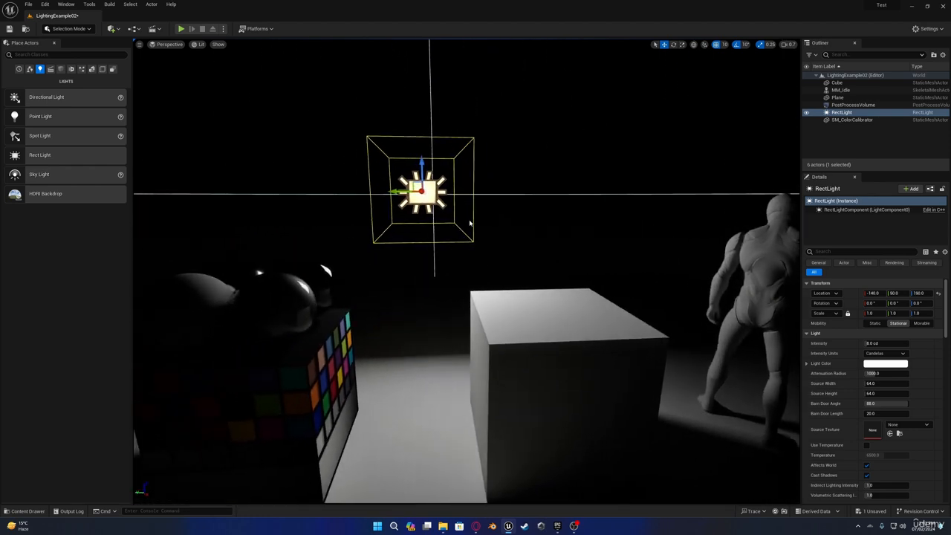
Step: Examine how the rect light lights the scene and reflects in the color calibrator's spheres
key(a)
right_drag(470, 223, 524, 226)
key(w)
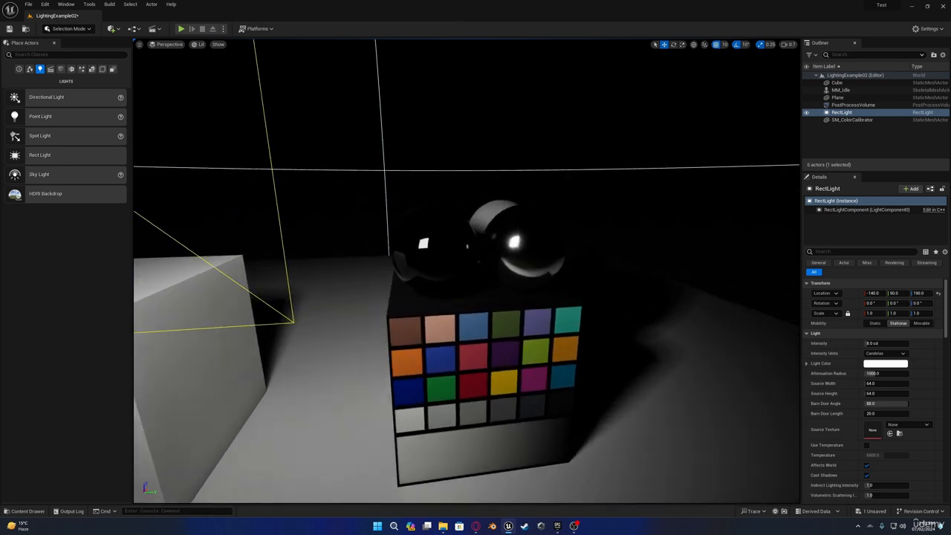
right_drag(371, 244, 367, 244)
key(s)
right_drag(396, 215, 257, 215)
key(d)
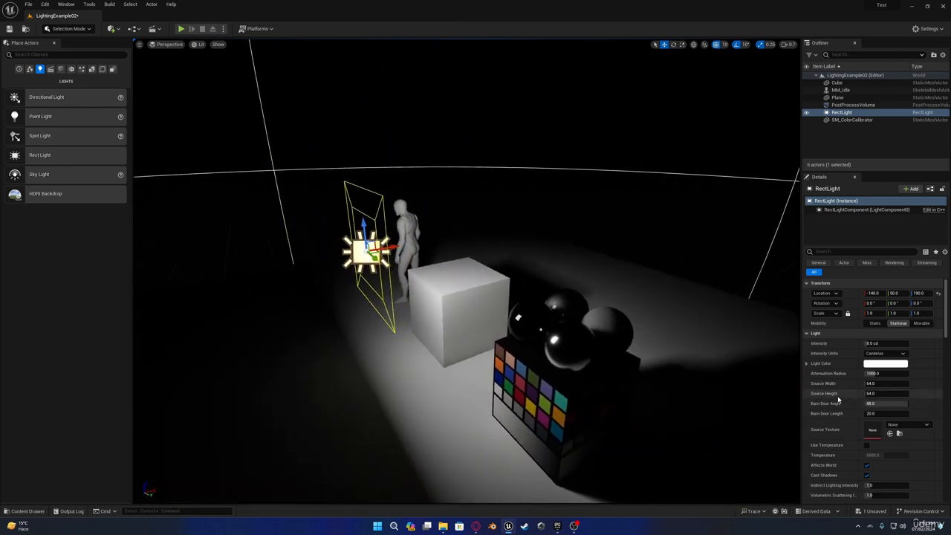
Step: Set the rect light's source width to 280 and inspect its reflection in the calibrator's spheres
drag(855, 385, 888, 385)
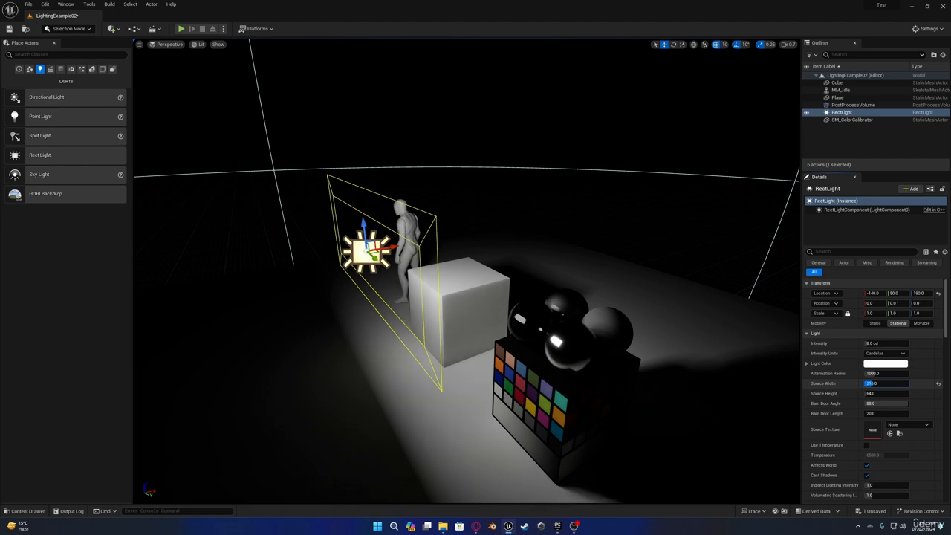
key(w)
right_drag(467, 252, 531, 275)
key(s)
key(w)
key(s)
right_drag(624, 416, 589, 373)
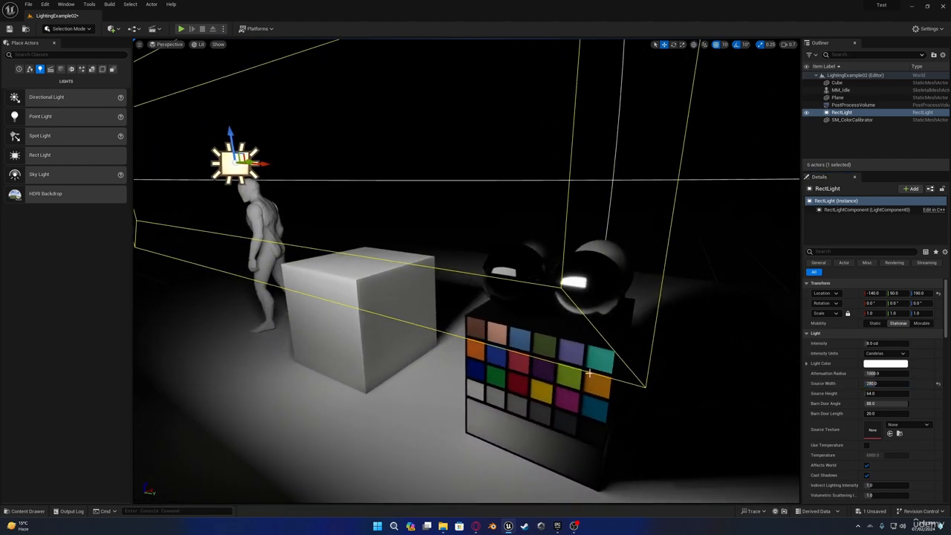
Step: Set the rect light's source height to 184 and move the light to about X -220, Y -20
drag(876, 393, 903, 393)
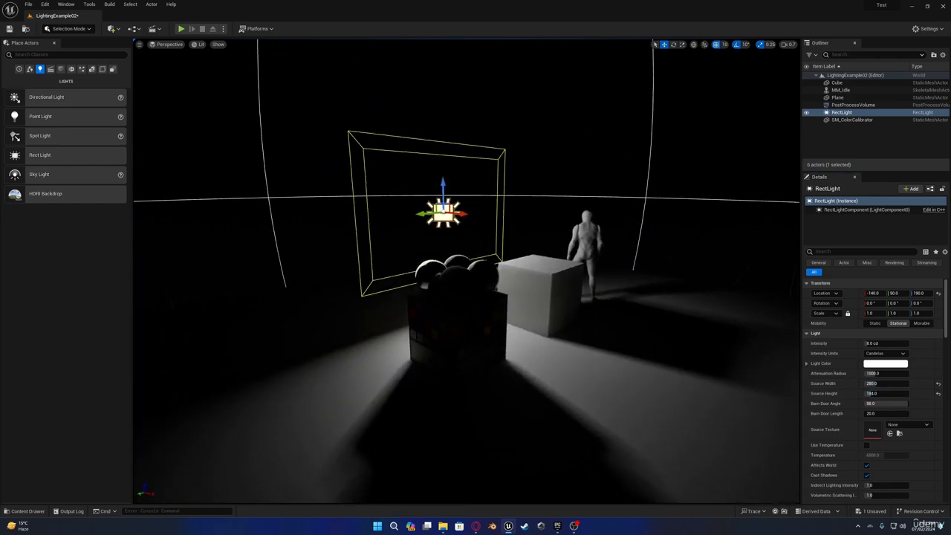
right_drag(134, 355, 135, 355)
drag(411, 191, 447, 207)
right_drag(538, 223, 538, 223)
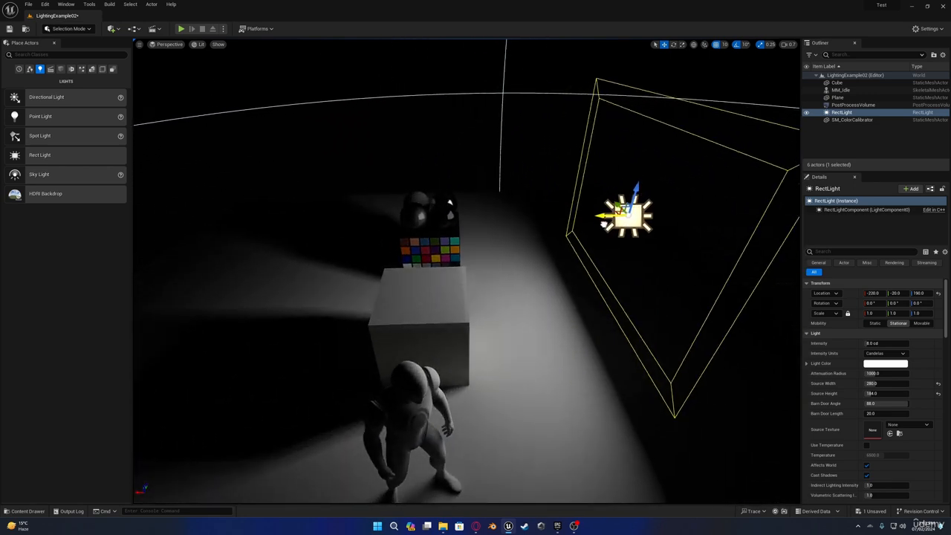
Step: Replace the rect light with a sky light at about X 220, Y 100, Z 10
key(Delete)
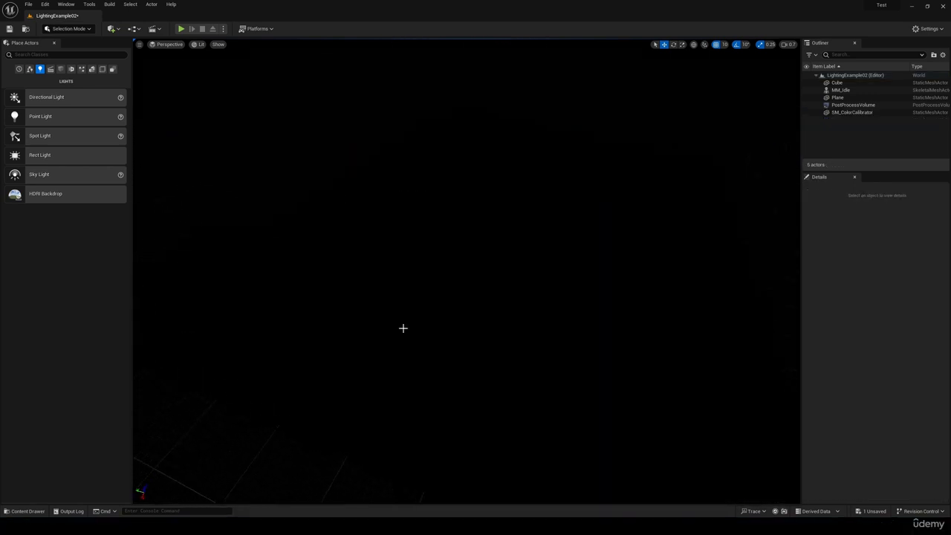
drag(376, 268, 397, 260)
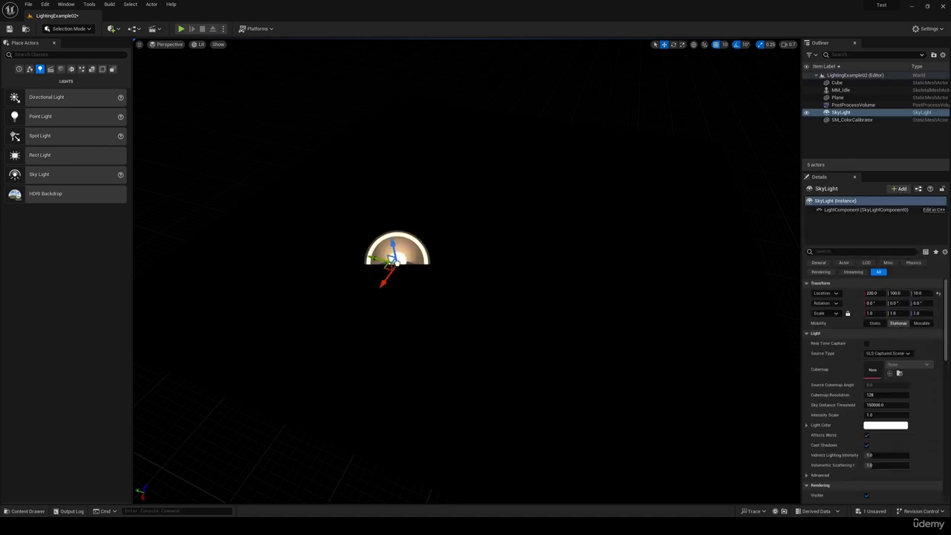
right_drag(396, 260, 397, 260)
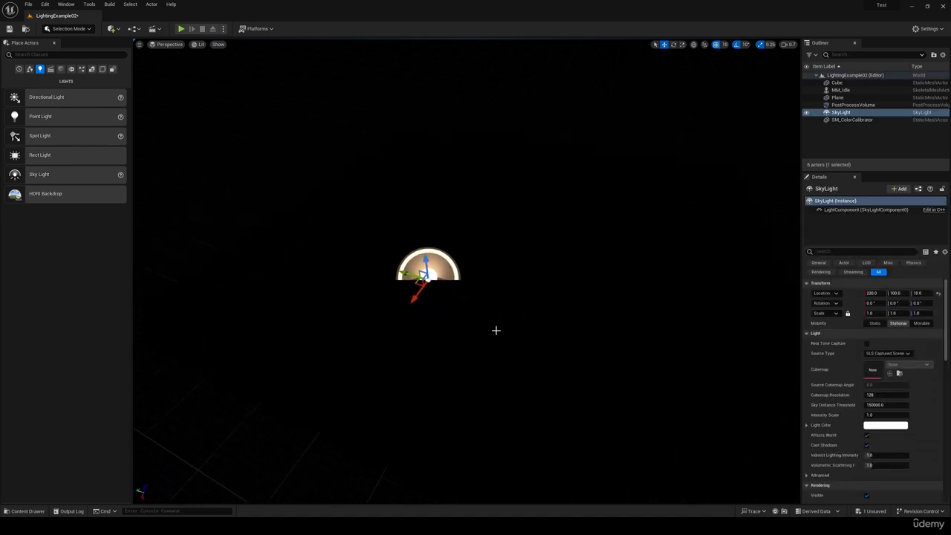
right_drag(485, 342, 485, 342)
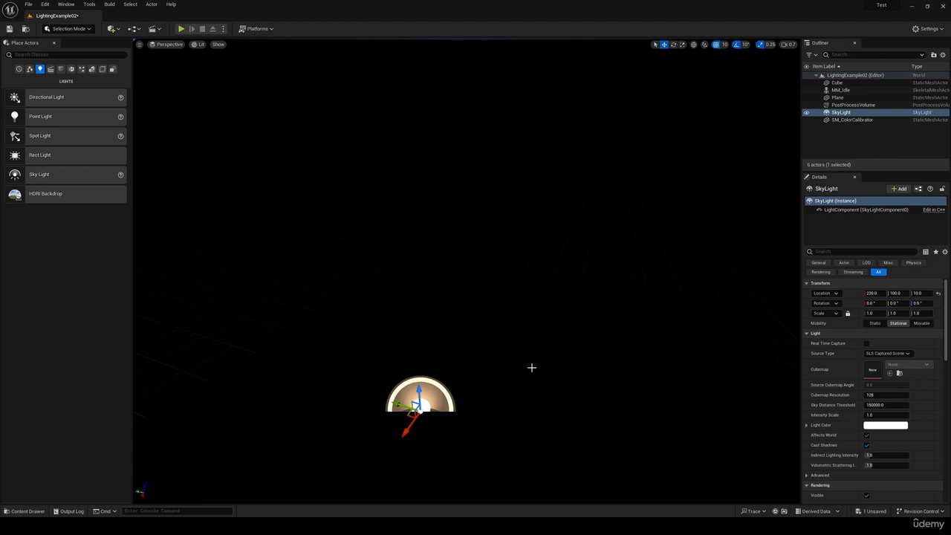
right_drag(532, 367, 562, 371)
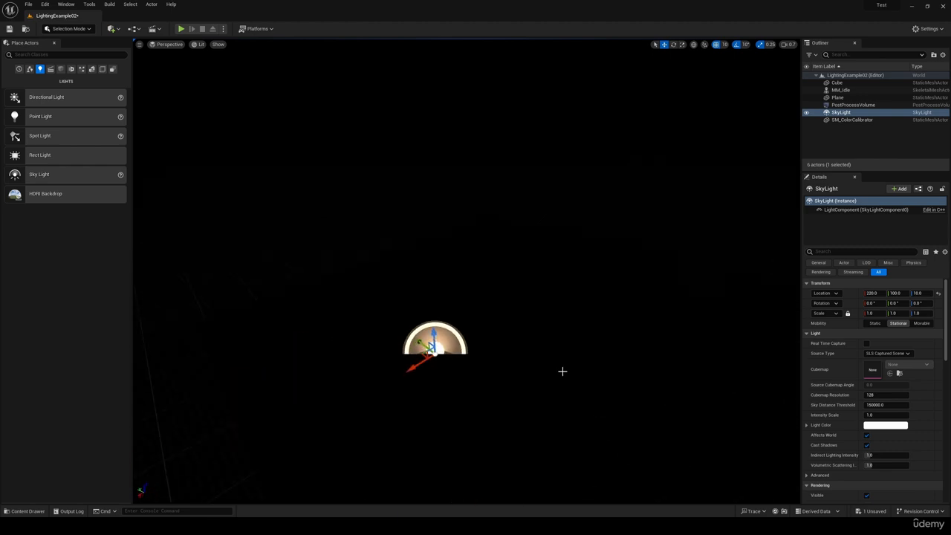
right_drag(429, 250, 428, 251)
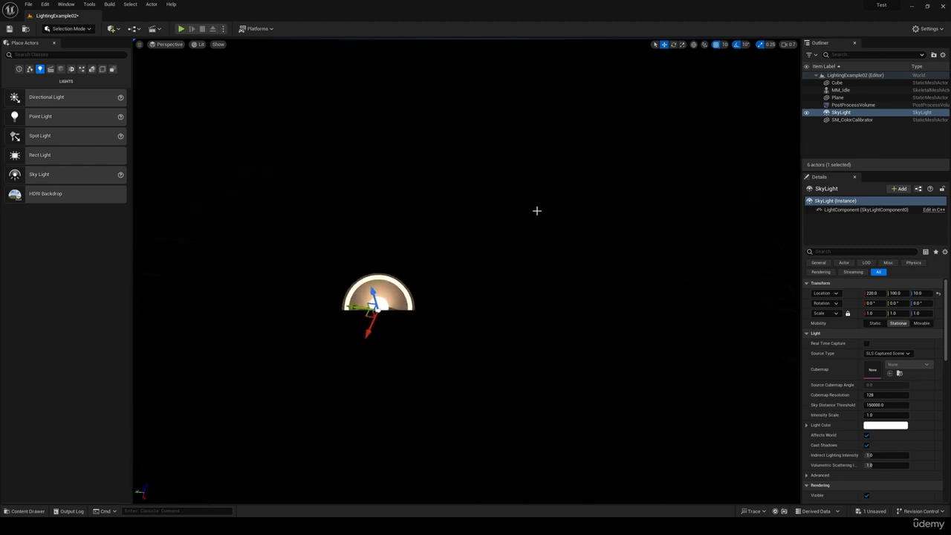
right_drag(537, 211, 537, 210)
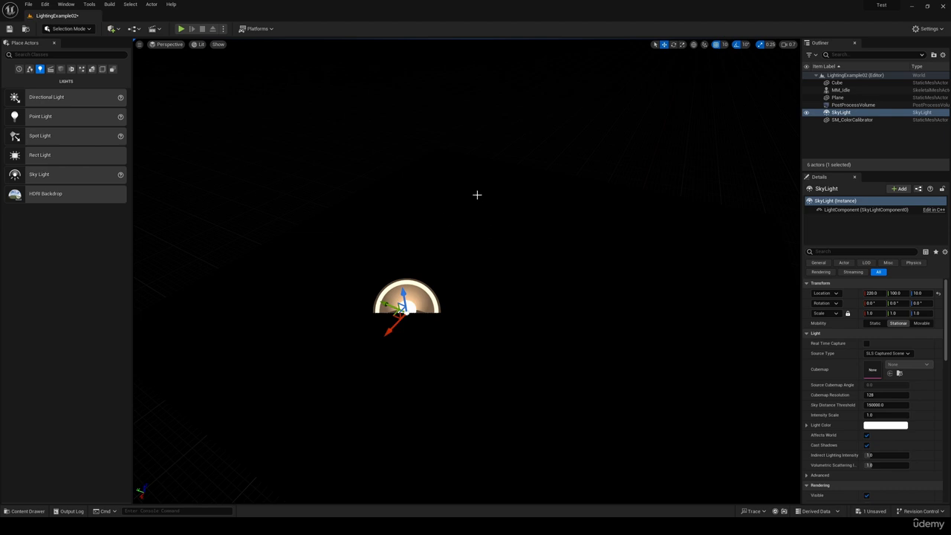
Step: Create an atmospheric light, sky atmosphere, volumetric cloud and height fog with the Env. Light Mixer
click(65, 4)
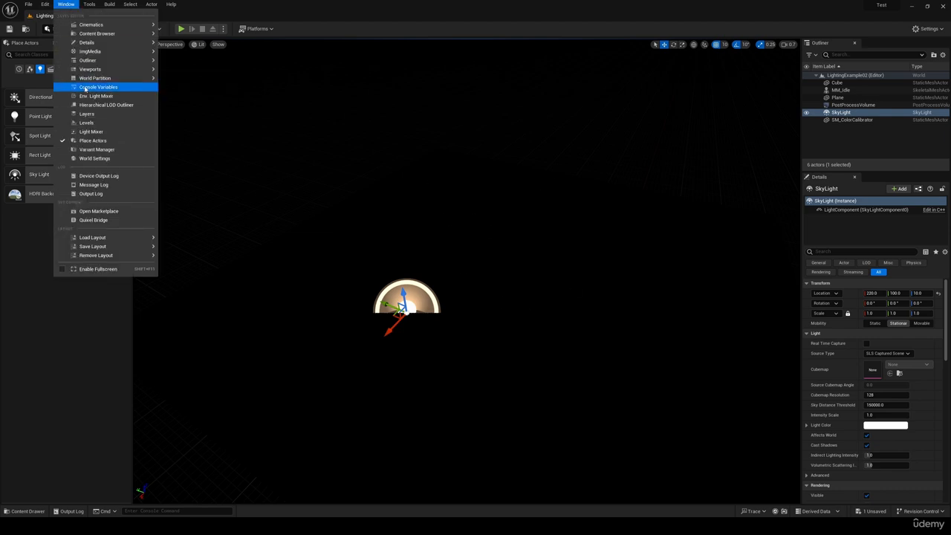
click(96, 96)
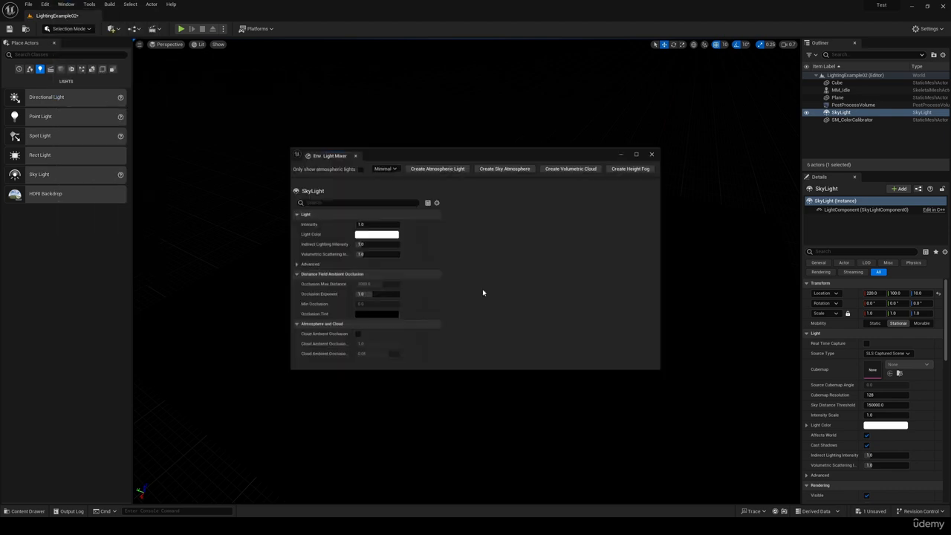
click(437, 169)
click(437, 168)
click(437, 169)
click(438, 169)
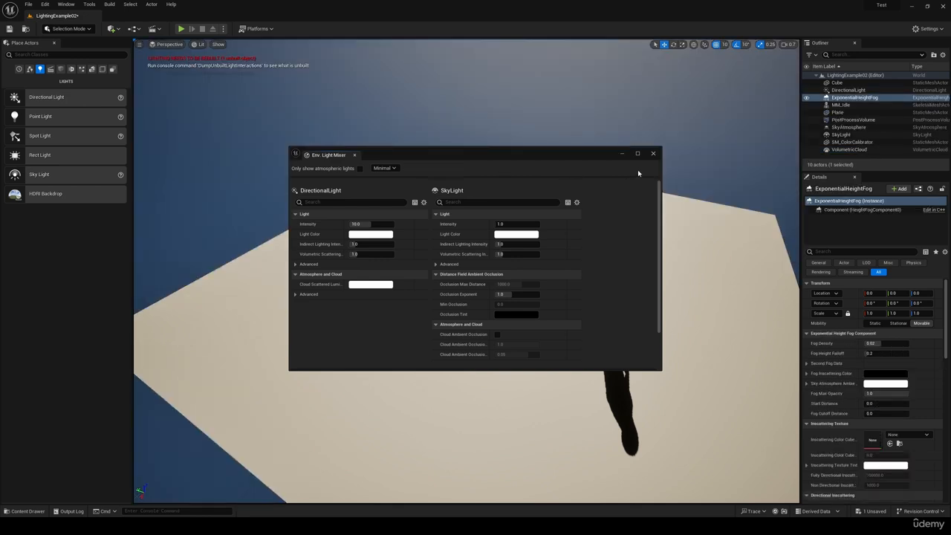
click(653, 154)
Step: Set the sky light's intensity scale to 2 and inspect the shadows around the cube and mannequin
click(445, 259)
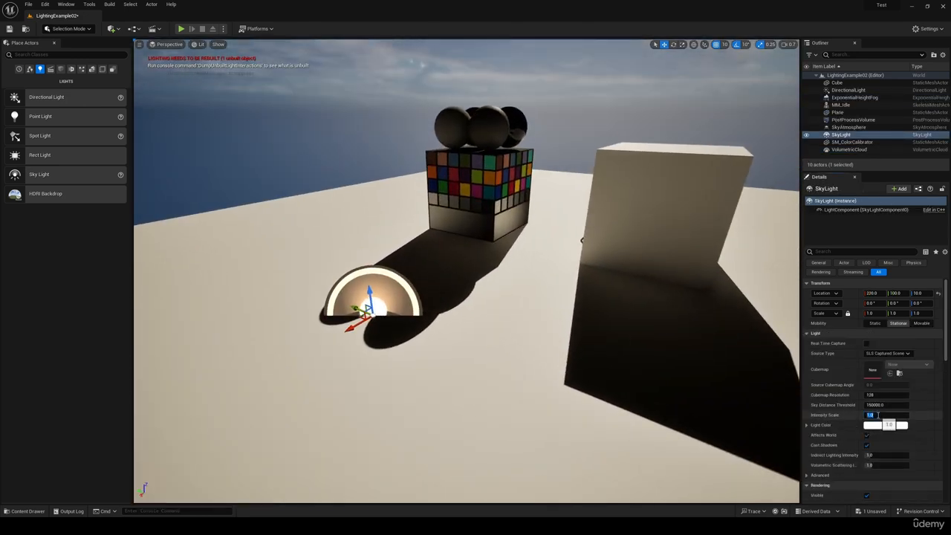
text(2)
key(Return)
right_drag(702, 331, 695, 200)
right_drag(565, 349, 632, 431)
right_drag(490, 327, 416, 298)
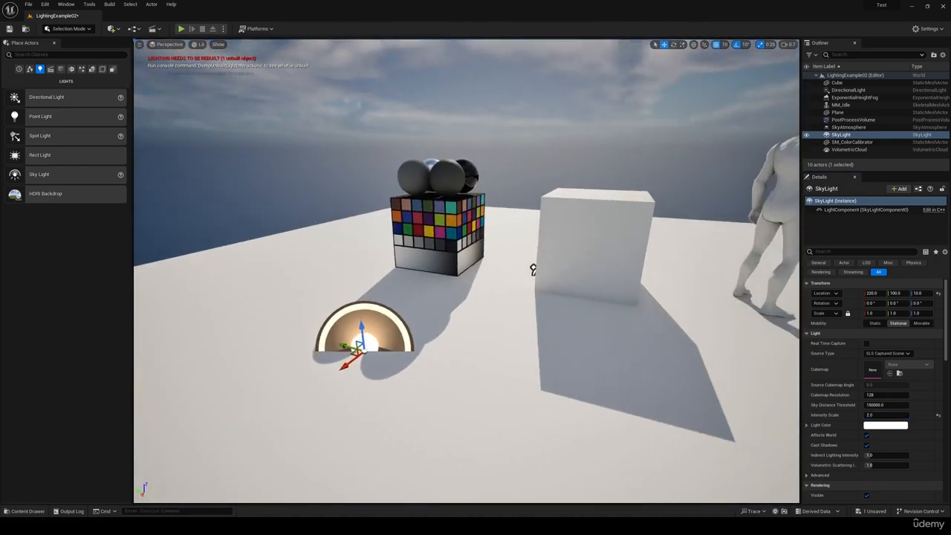
right_drag(533, 270, 693, 309)
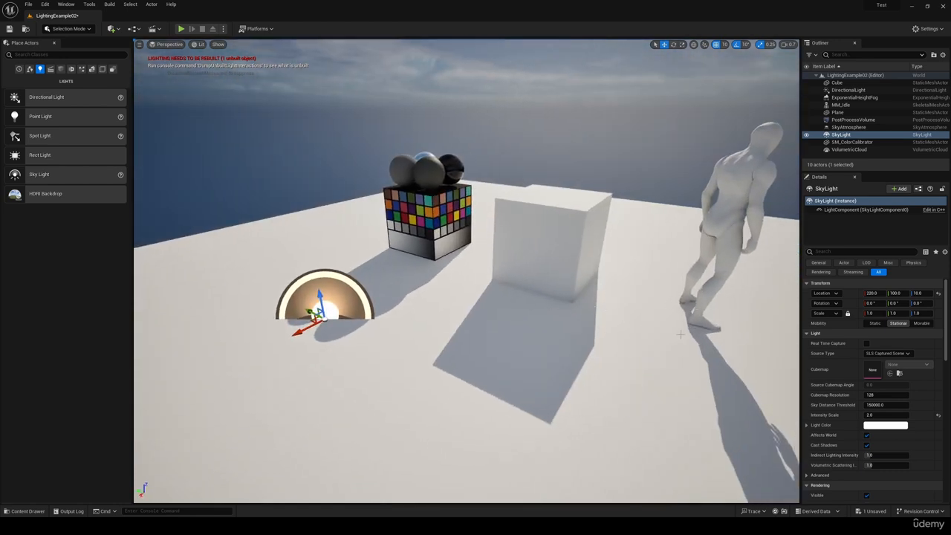
right_drag(746, 371, 729, 324)
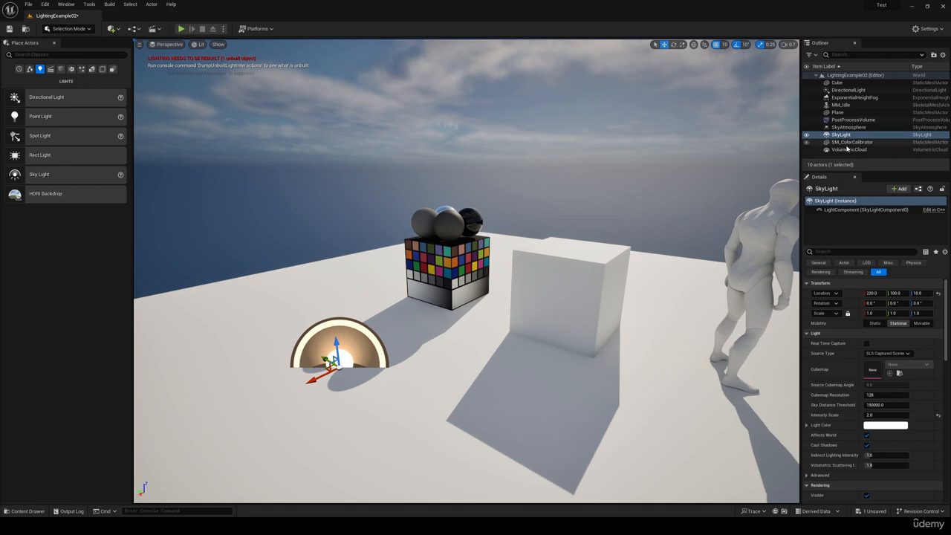
Step: Delete the volumetric cloud, sky atmosphere, directional light and exponential height fog, keeping the sky light
click(847, 148)
key(Delete)
click(846, 128)
key(Delete)
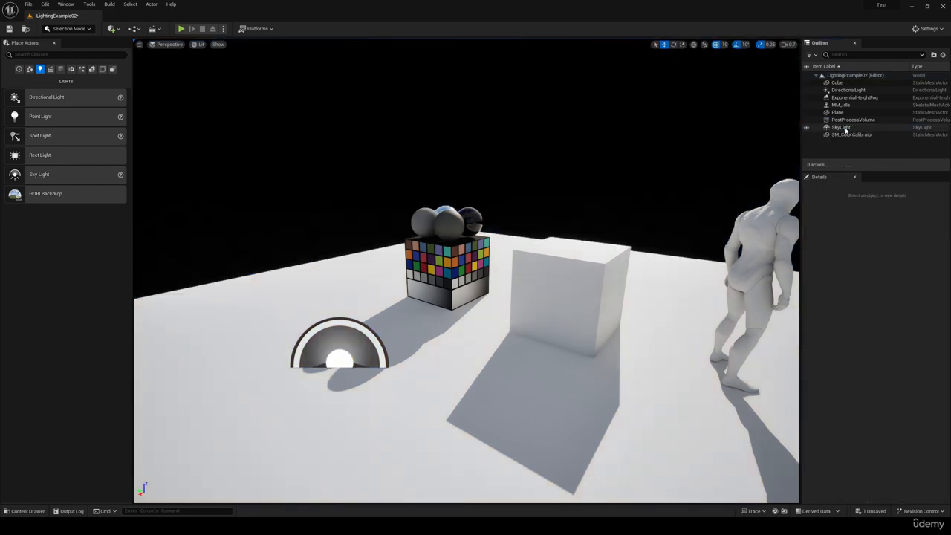
click(847, 90)
key(Delete)
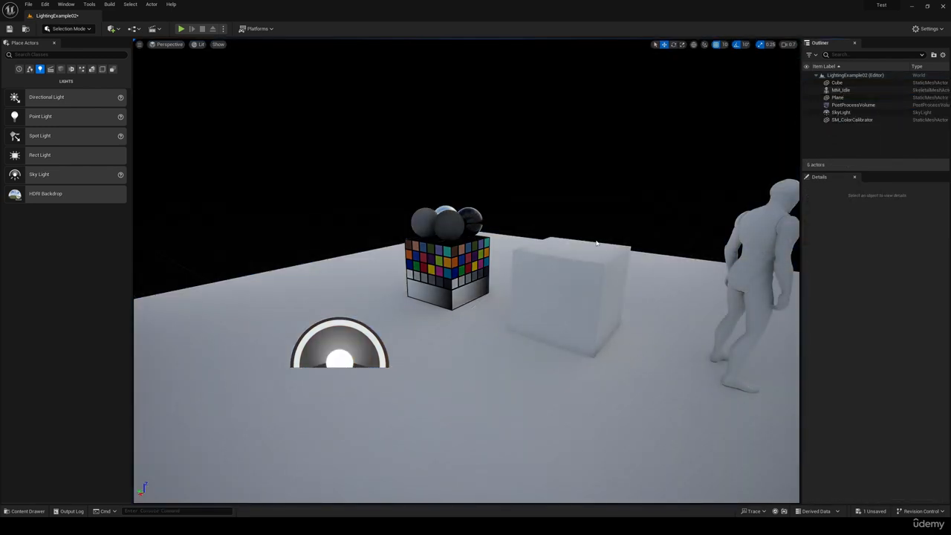
Step: Switch the sky light's source type to SLS Specified Cubemap and assign the autumn_hockey_4k cubemap
click(839, 113)
click(868, 345)
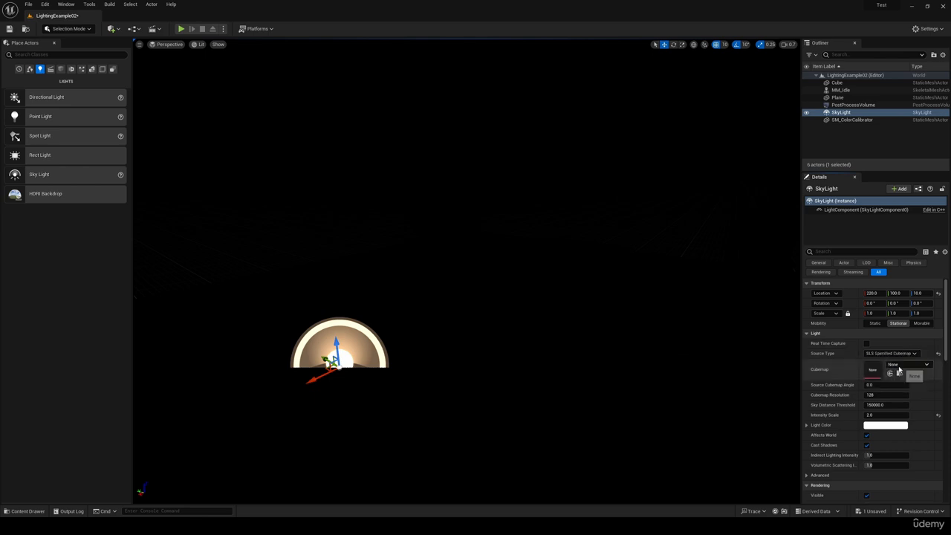
click(900, 366)
click(899, 301)
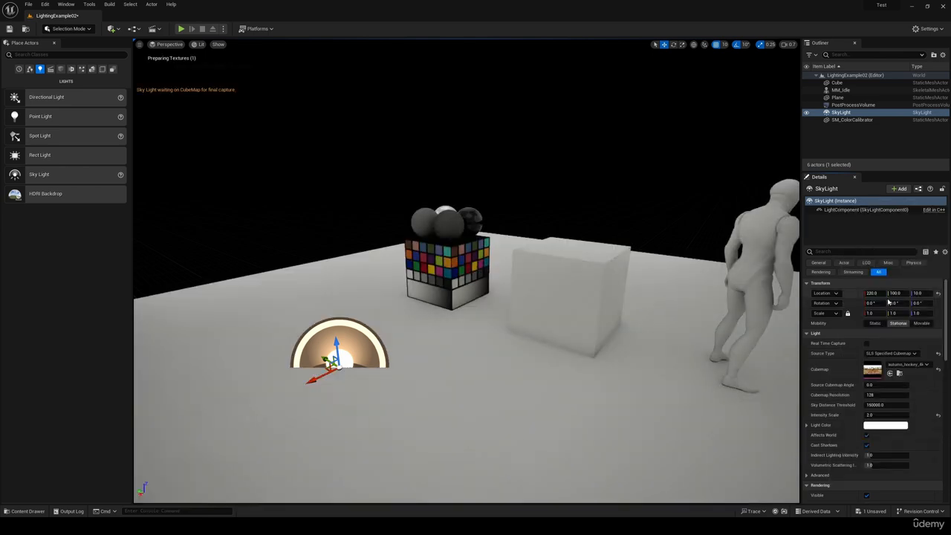
Step: Preview the autumn_hockey_4k texture and examine its reflections in the color calibrator's spheres
right_drag(659, 317, 617, 327)
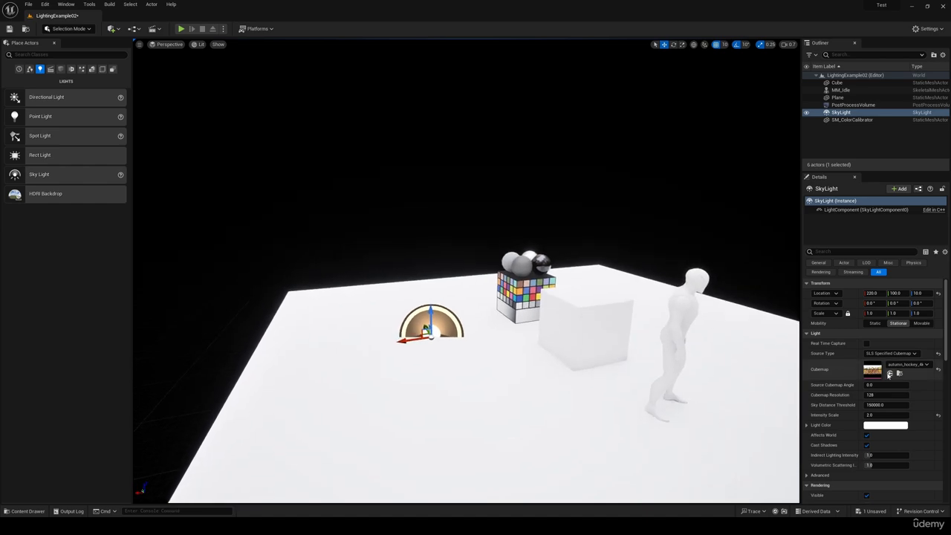
double_click(872, 370)
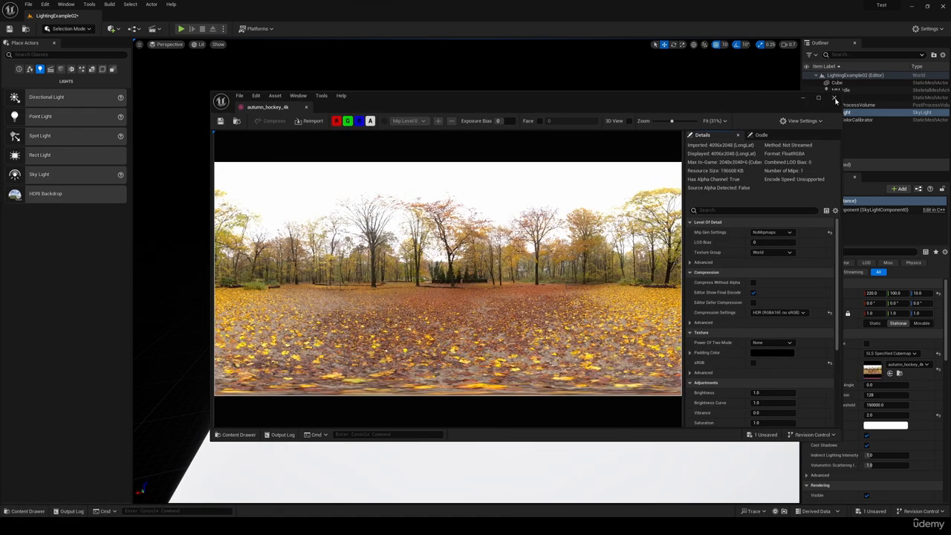
click(834, 98)
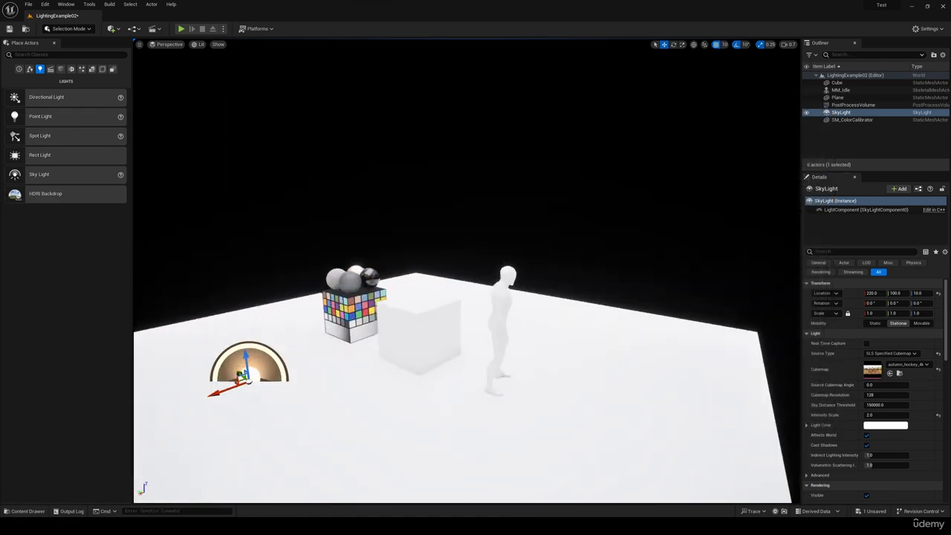
right_drag(468, 297, 446, 290)
right_drag(692, 245, 692, 246)
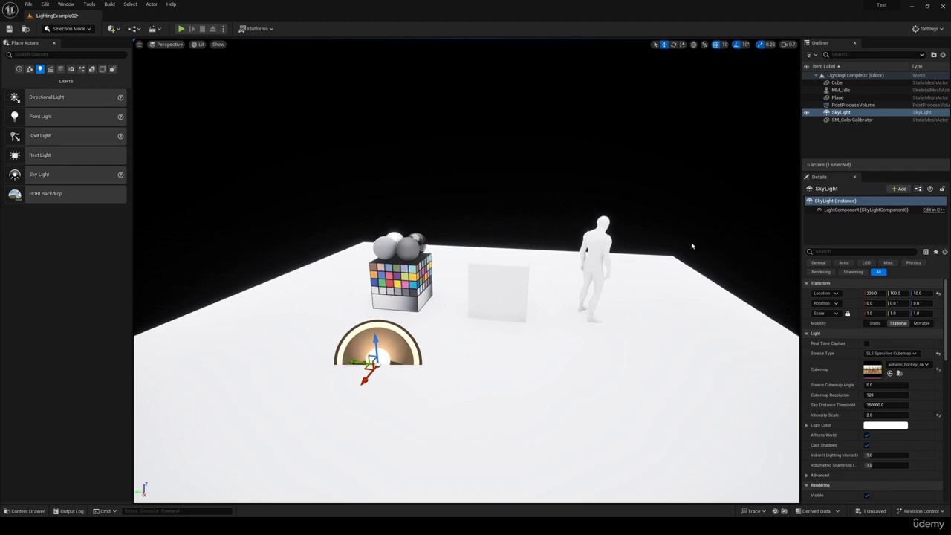
right_drag(695, 344, 654, 332)
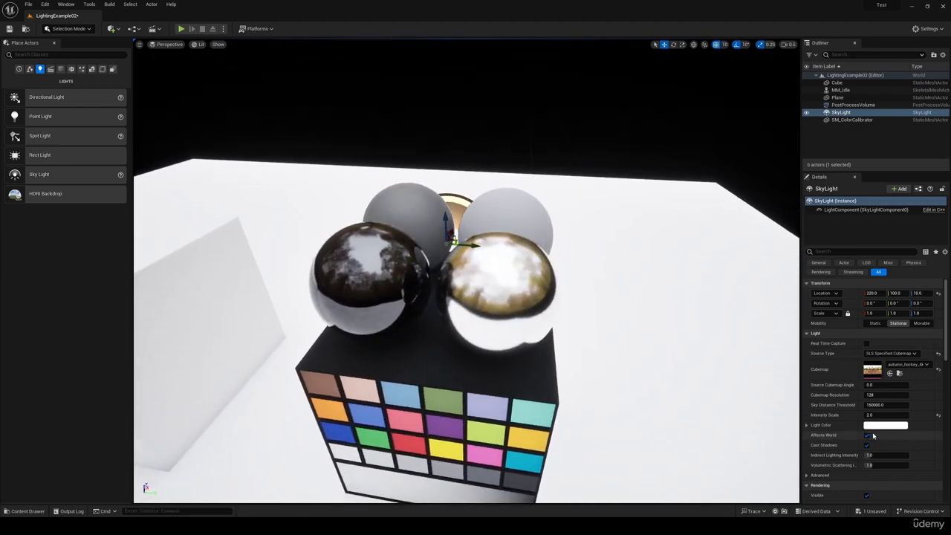
Step: Compare the sky light's cubemap resolution at 1024 and 128 in the sphere reflections, leaving it at 1024
click(884, 396)
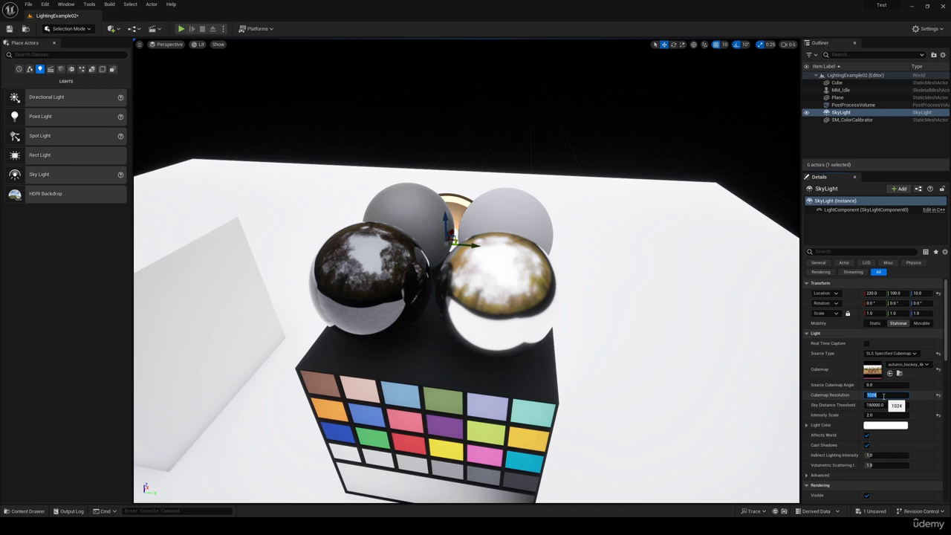
mouse_move(572, 329)
right_down()
mouse_move(624, 324)
mouse_move(568, 320)
mouse_move(572, 329)
right_up()
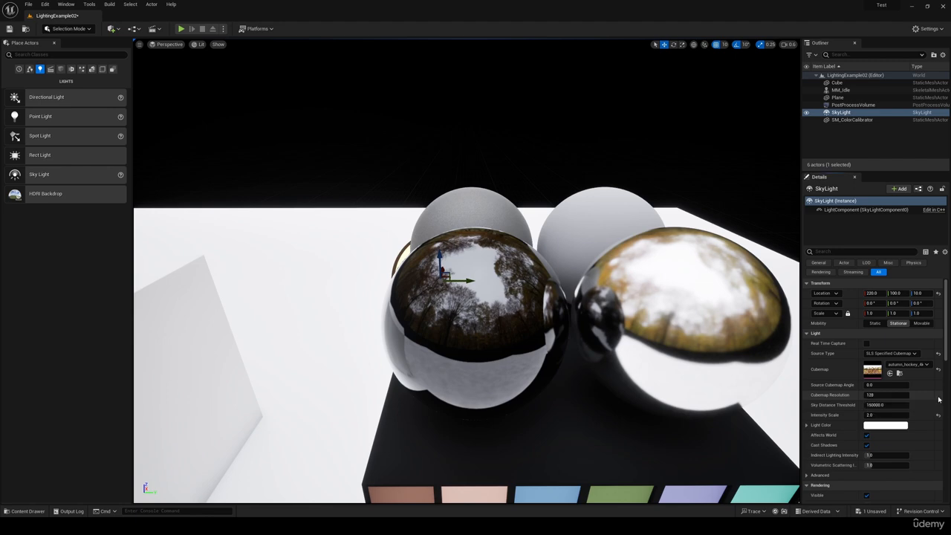
scroll(504, 340, up, 5)
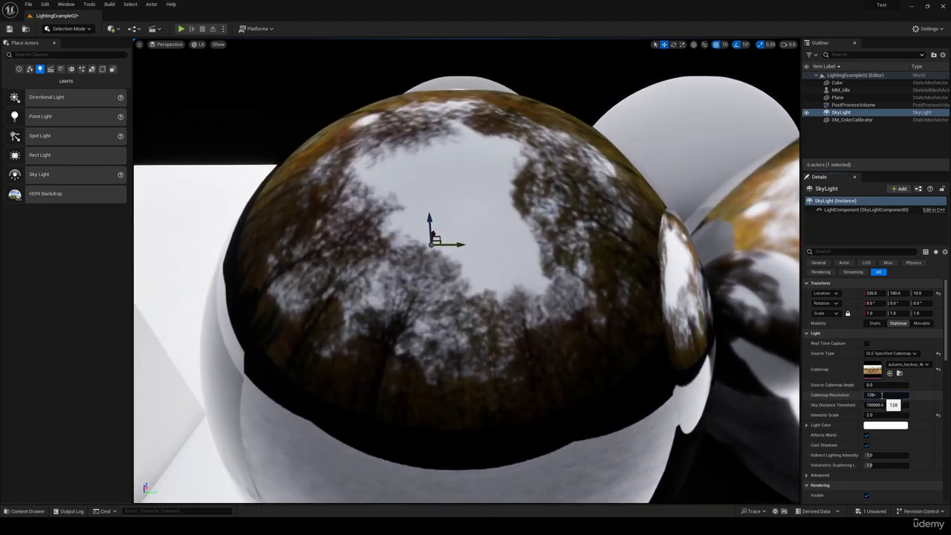
text(8)
key(Return)
scroll(407, 332, down, 8)
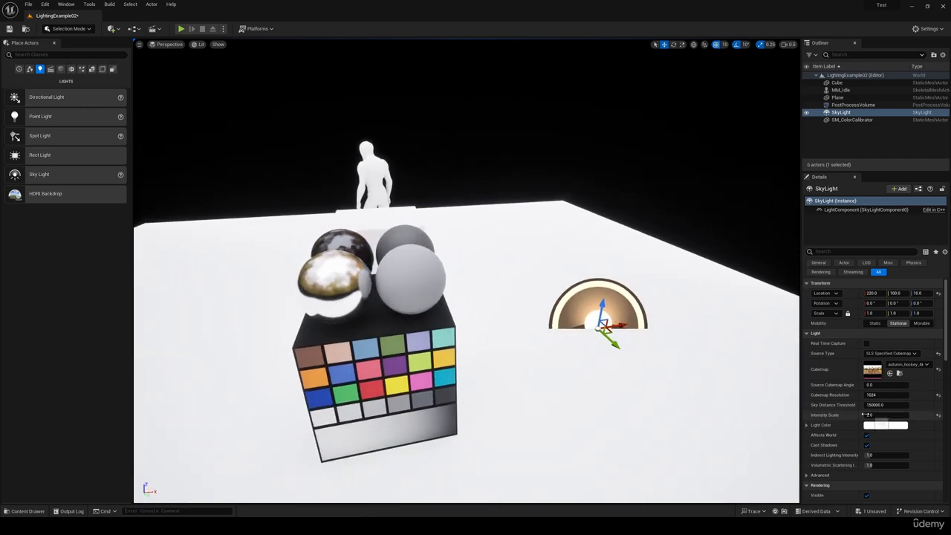
Step: Rotate the sky light's source cubemap angle to about 158.4 and inspect the lighting on the color calibrator
right_drag(609, 385, 790, 419)
mouse_move(883, 387)
mouse_down()
mouse_move(933, 386)
mouse_move(885, 385)
mouse_up()
right_drag(636, 367, 688, 340)
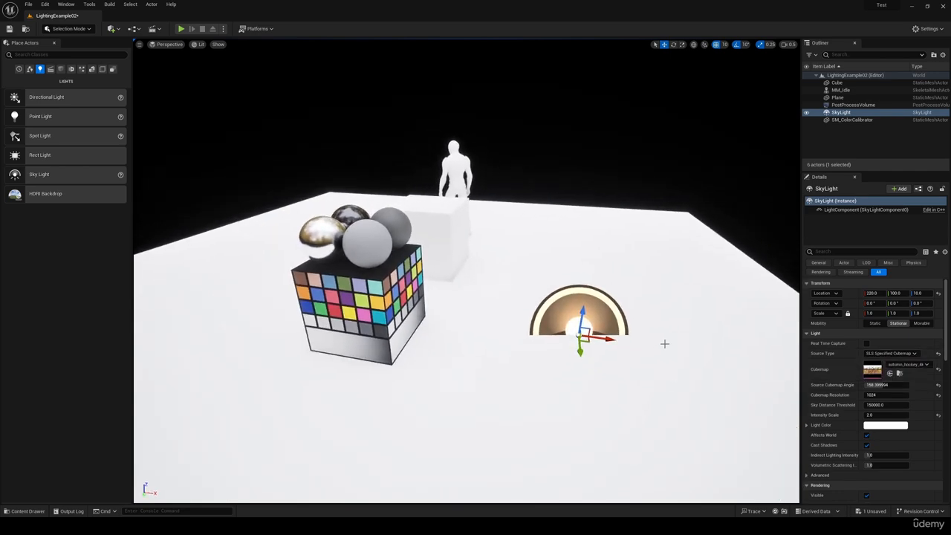
Step: Switch the sky light's source type to SLS Captured Scene, look over the level, and delete the sky light
click(889, 361)
right_drag(527, 293, 528, 294)
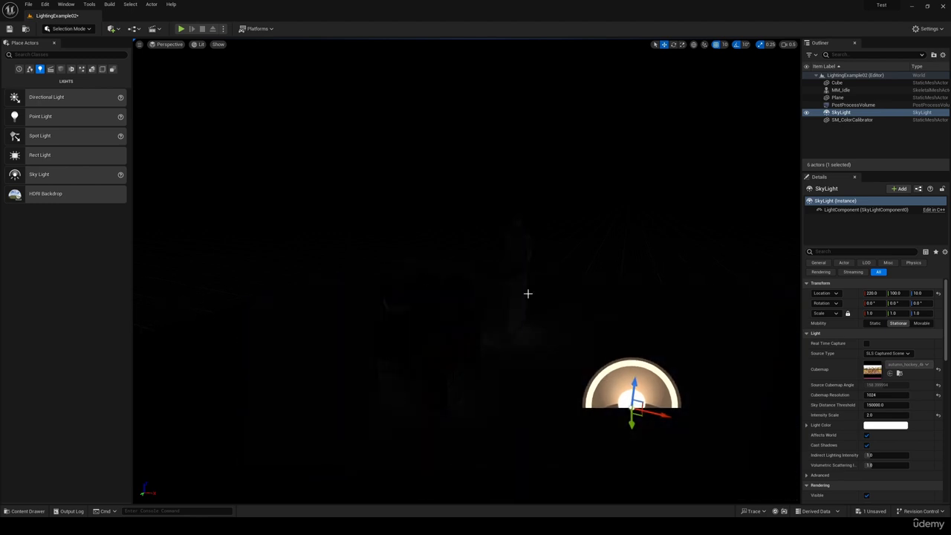
right_drag(509, 253, 508, 254)
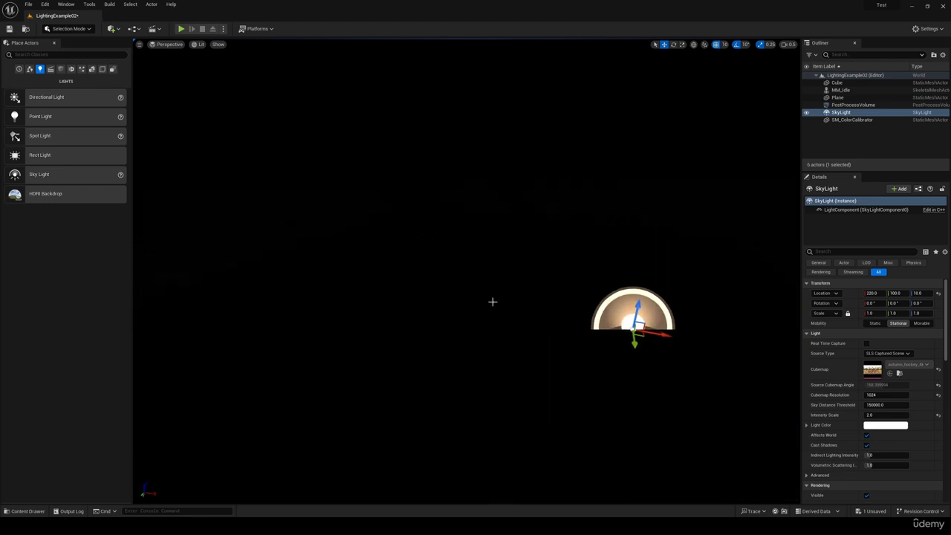
key(Delete)
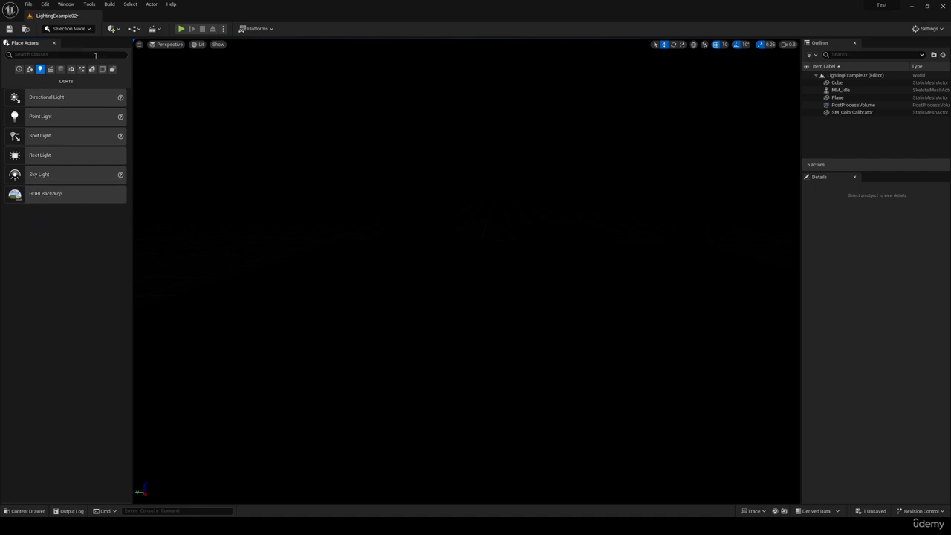
Step: Search the project plugins for HDRI to check whether the HDRIBackdrop plugin is enabled, and close the plugin browser
click(45, 5)
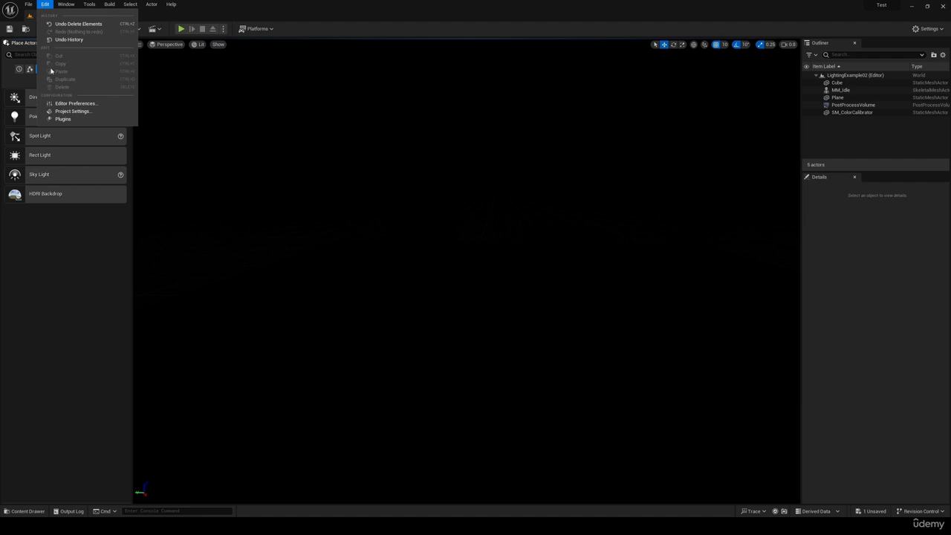
click(62, 119)
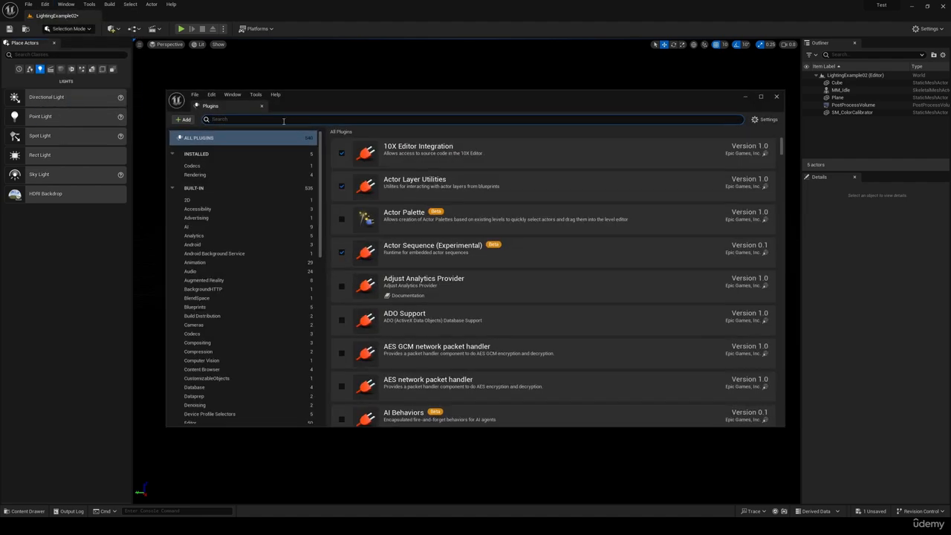
text(HDRI)
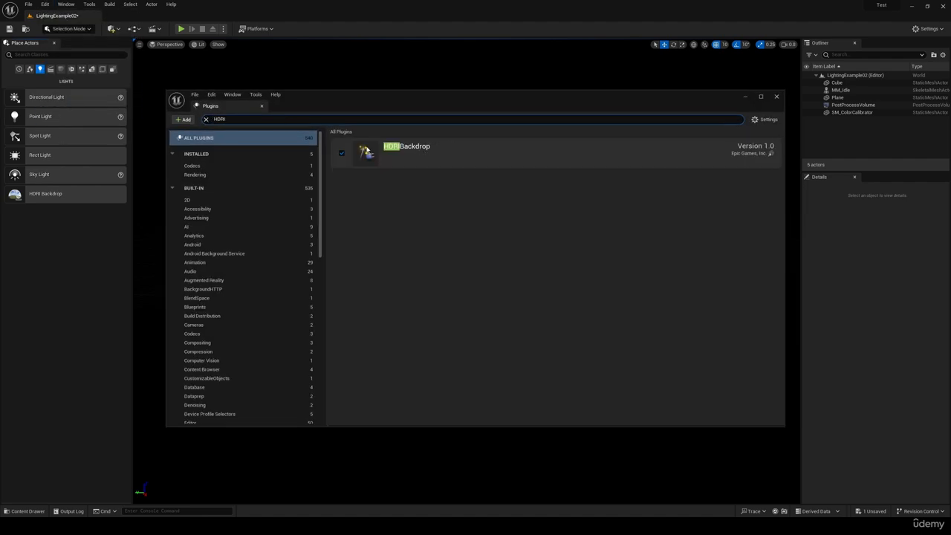
click(777, 97)
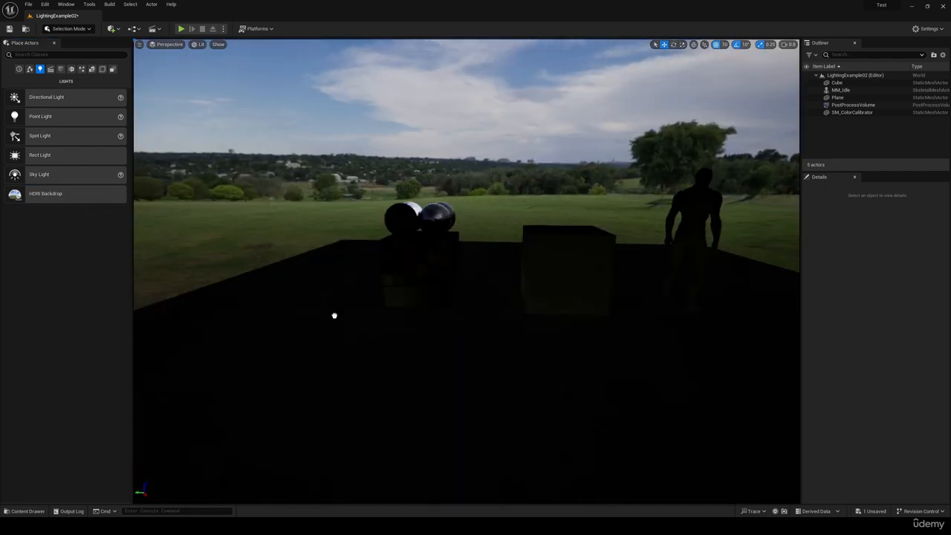
Step: Place an HDRI Backdrop on the plane in front of the cube and raise it to a Z location of 20
drag(492, 326, 492, 325)
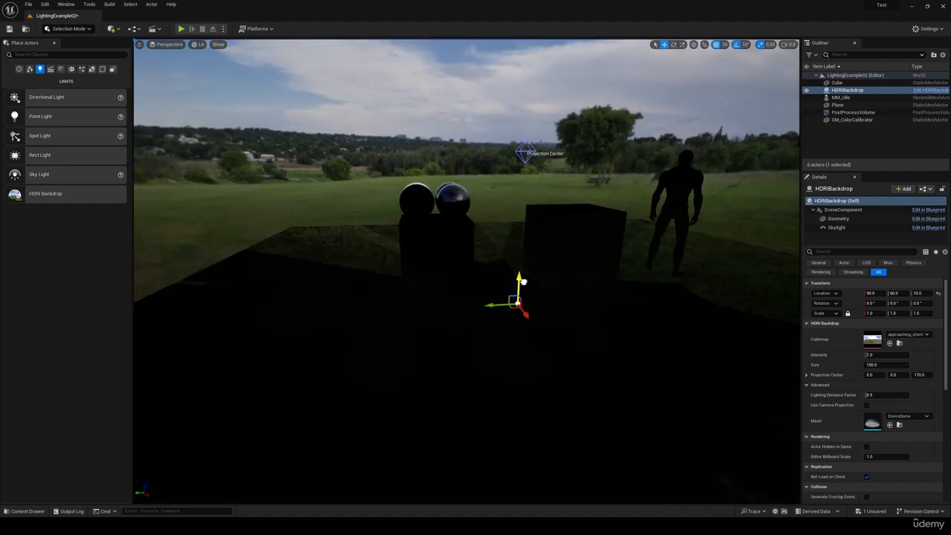
drag(523, 283, 531, 248)
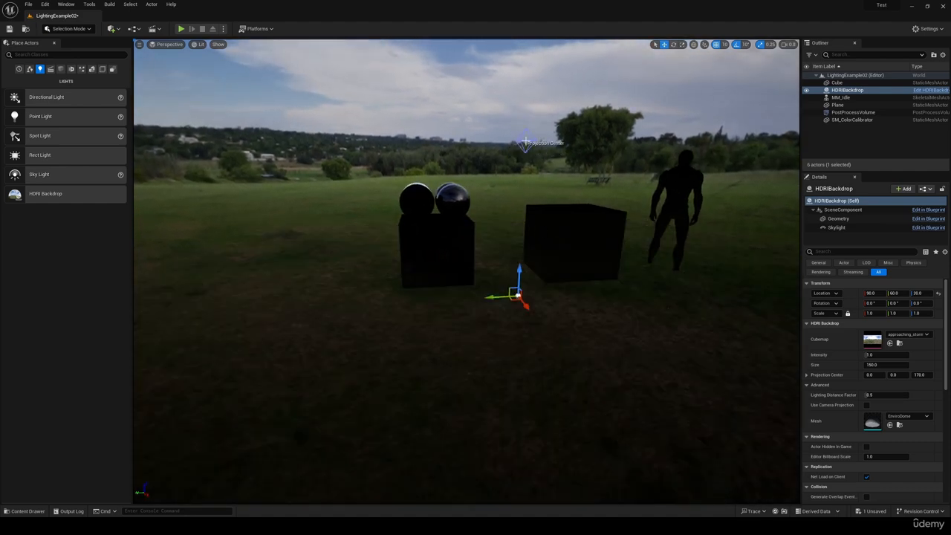
Step: Raise the backdrop's projection center to a height of 200 and lower the HDRI Backdrop to Z -10
click(526, 141)
key(s)
right_drag(526, 141, 475, 143)
mouse_move(437, 201)
mouse_down()
mouse_move(436, 134)
mouse_move(436, 188)
mouse_up()
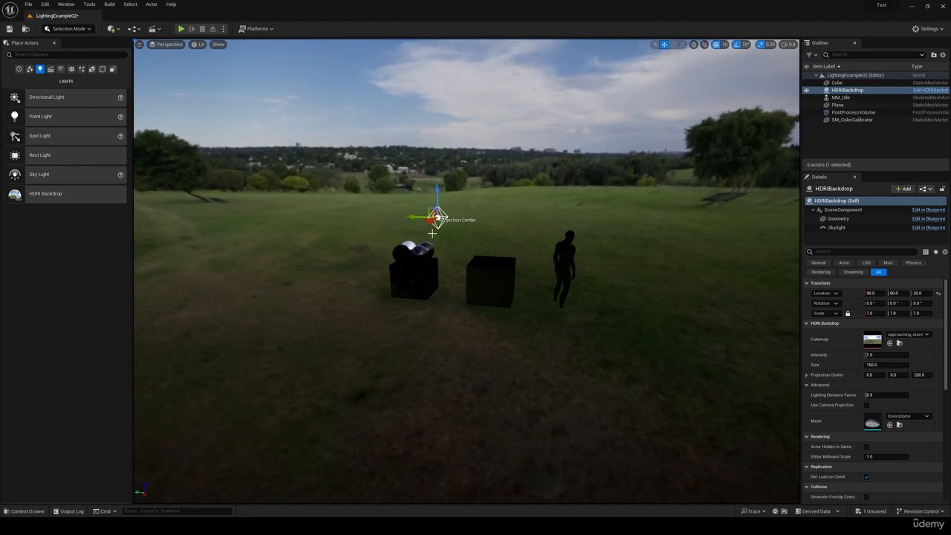
right_drag(439, 228, 439, 247)
click(460, 283)
drag(443, 257, 442, 269)
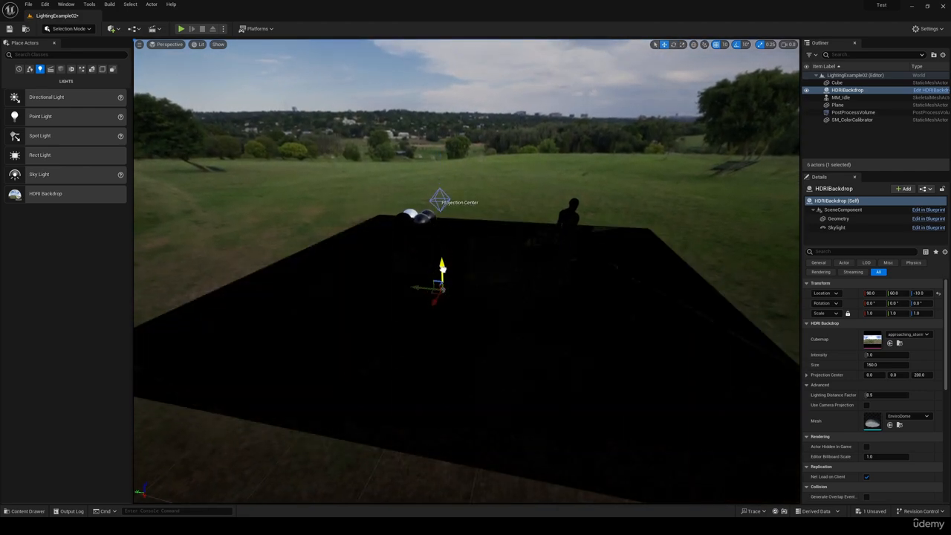
Step: Set the HDRI Backdrop's size to 5000
right_drag(361, 255, 361, 234)
key(a)
key(d)
key(d)
right_drag(567, 265, 517, 261)
key(w)
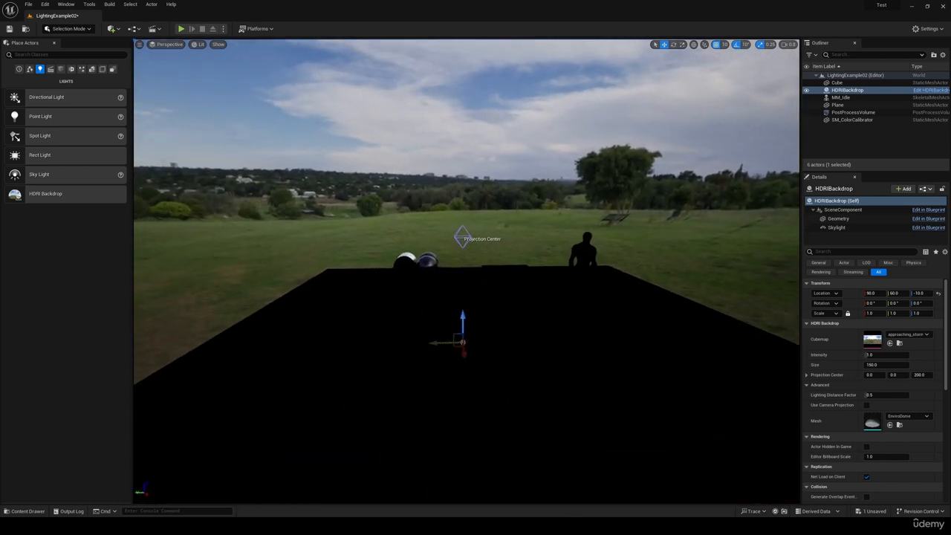
key(w)
right_drag(399, 219, 398, 229)
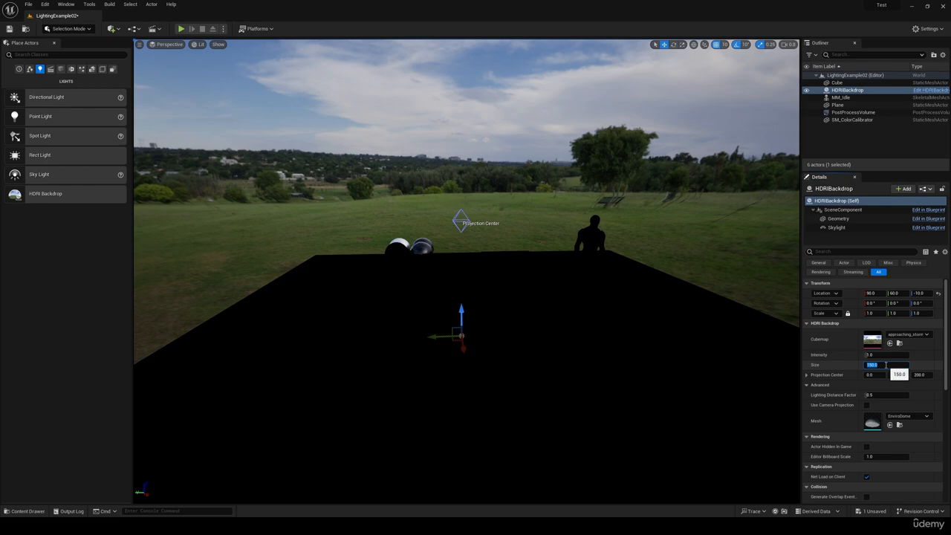
key(Return)
Step: Look around the platform from several sides to examine the backdrop's horizon and its projection onto the ground
key(w)
right_drag(590, 326, 685, 329)
key(a)
key(w)
right_drag(467, 270, 594, 274)
key(d)
key(d)
key(s)
key(w)
key(a)
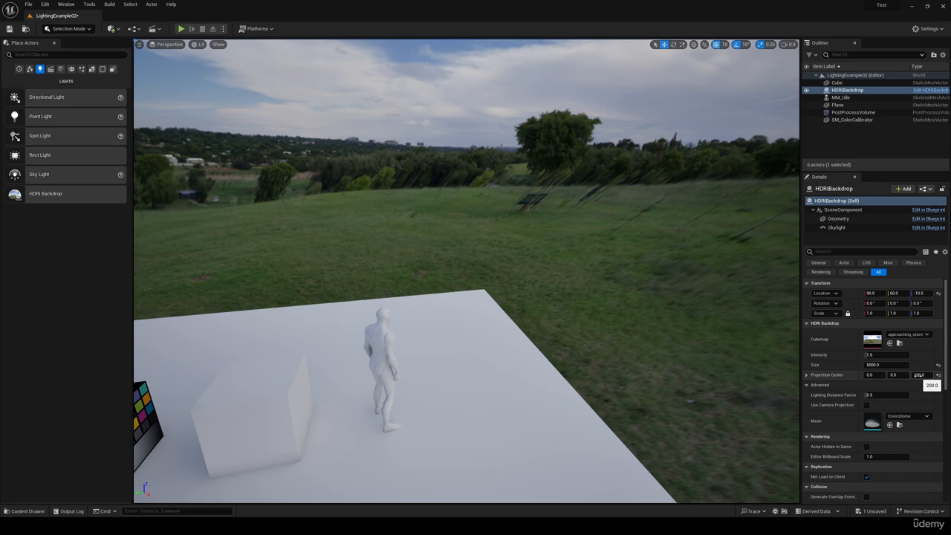
Step: Try Use Camera Projection on the HDRI Backdrop and examine the background from different viewing angles
click(866, 405)
right_drag(467, 270, 780, 312)
right_drag(653, 326, 652, 375)
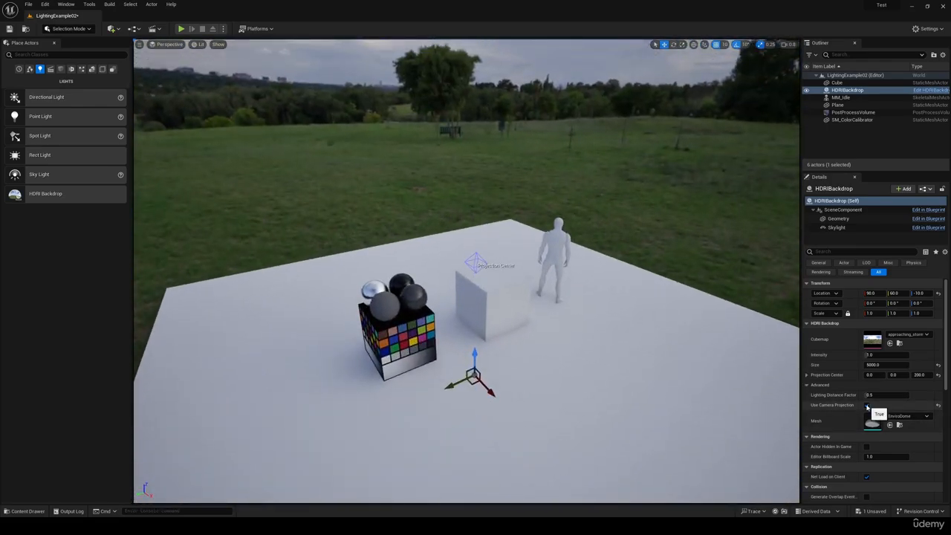
right_drag(643, 363, 699, 323)
Step: Change the HDRI Backdrop's cubemap to autumn_hockey_4k and inspect its lighting on the cube, mannequin and color calibrator
click(895, 336)
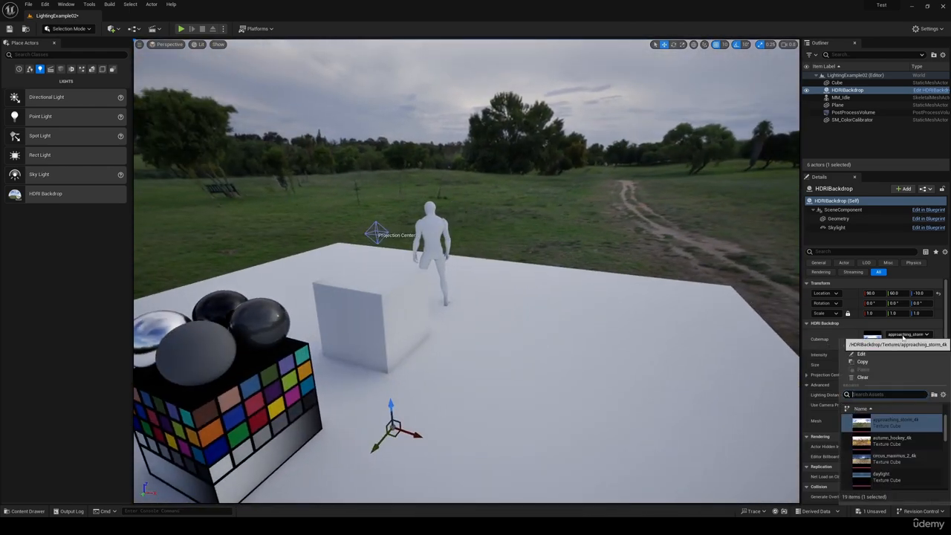
click(891, 439)
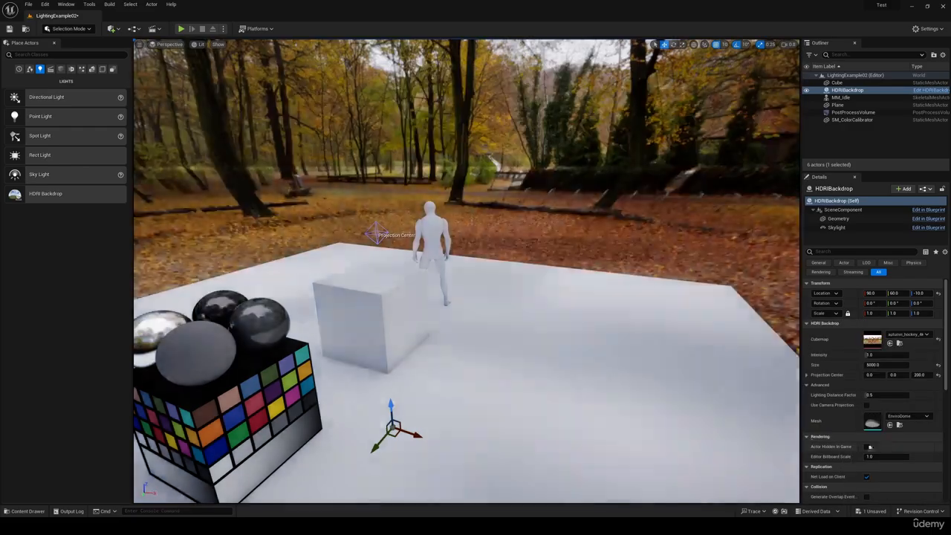
right_drag(520, 312, 506, 366)
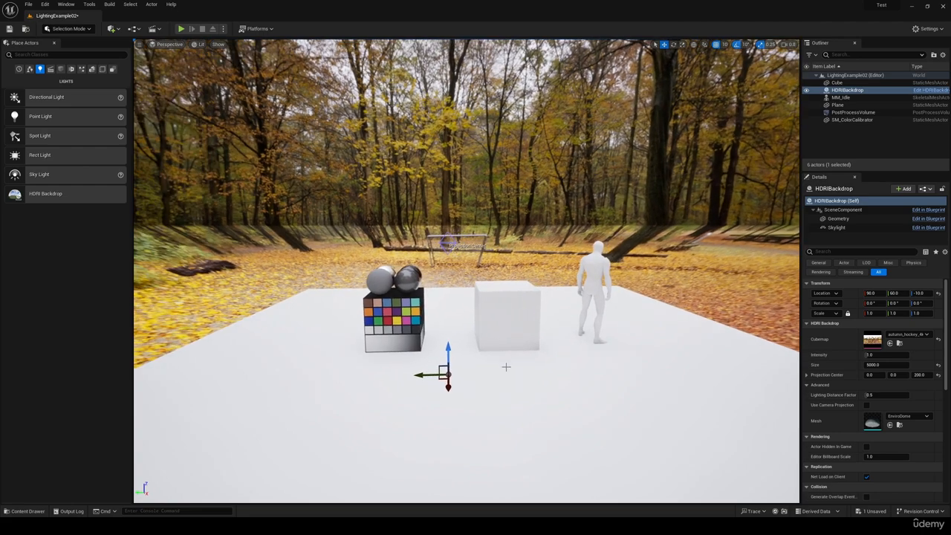
right_drag(311, 248, 450, 238)
key(a)
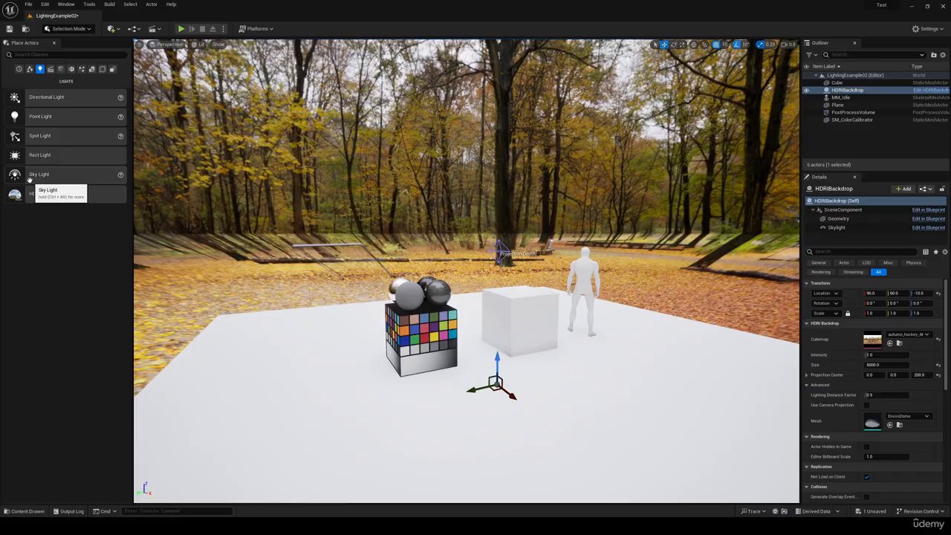
right_drag(320, 245, 379, 123)
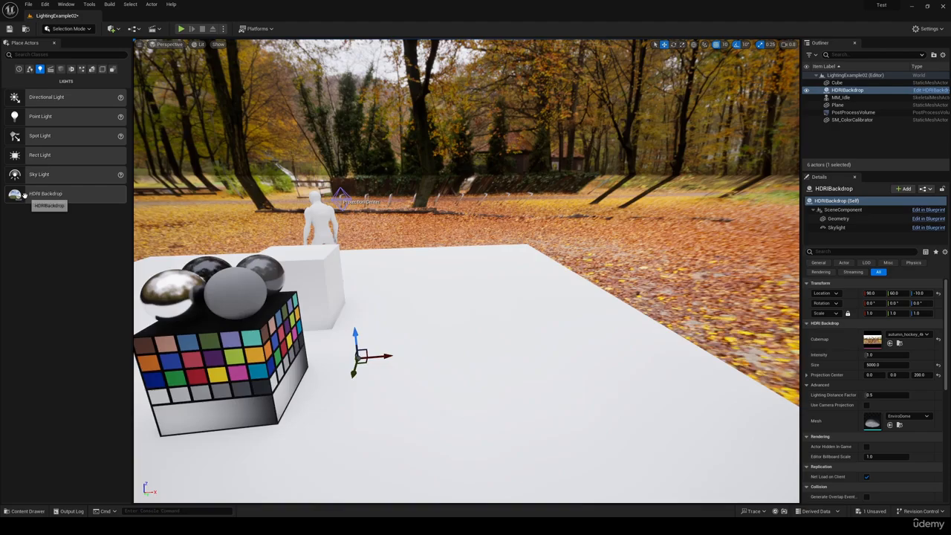
right_drag(374, 272, 244, 230)
right_drag(368, 229, 357, 260)
right_drag(224, 375, 417, 384)
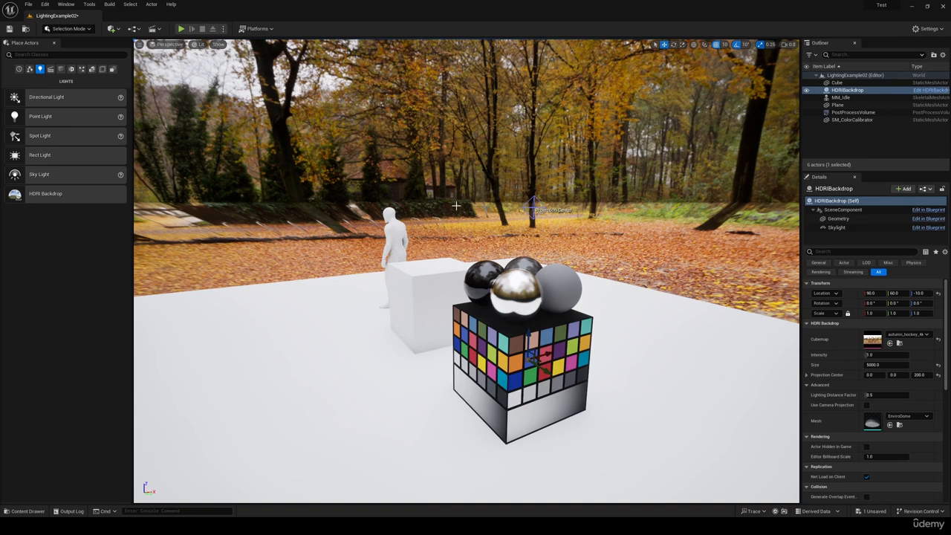
Step: Replace the HDRI Backdrop with a rect light beside the cube and raise the light to Z 190
key(Delete)
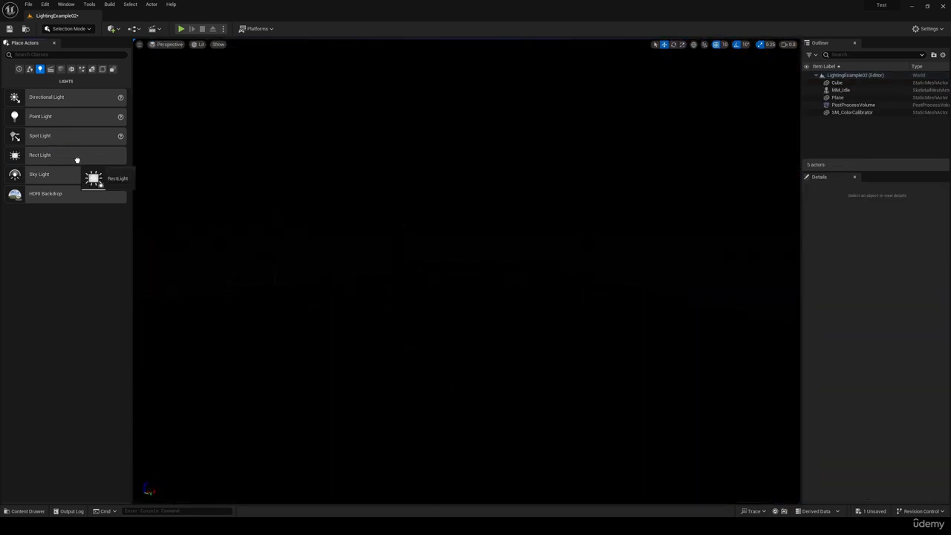
drag(76, 159, 310, 348)
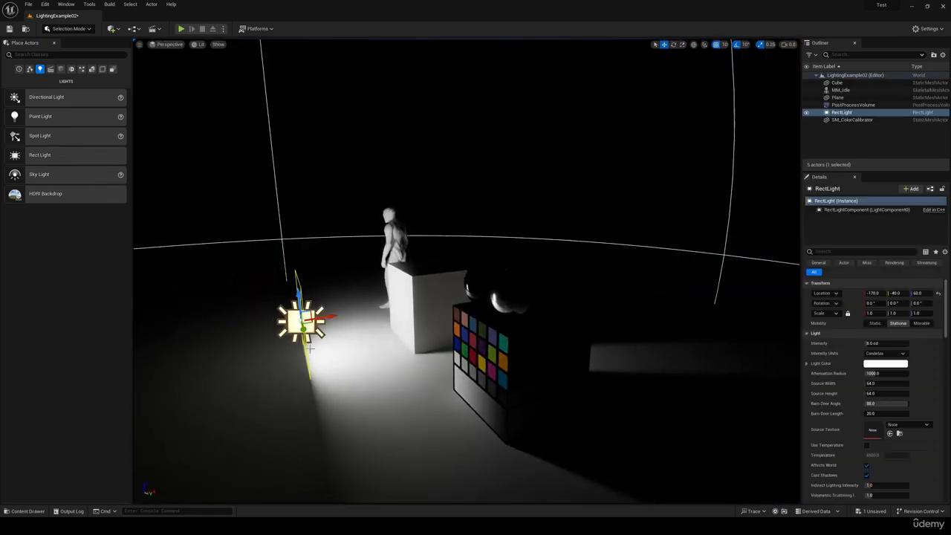
drag(301, 297, 293, 225)
right_drag(294, 225, 199, 277)
drag(381, 186, 359, 194)
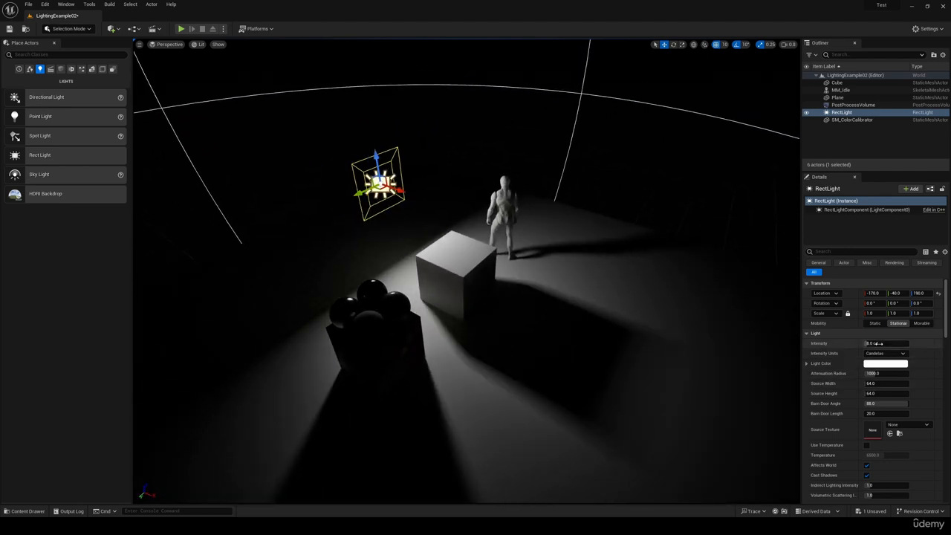
Step: Increase the rect light's intensity to about 36 cd and inspect the shadows of the cube and mannequin
drag(877, 344, 922, 343)
right_drag(613, 350, 475, 334)
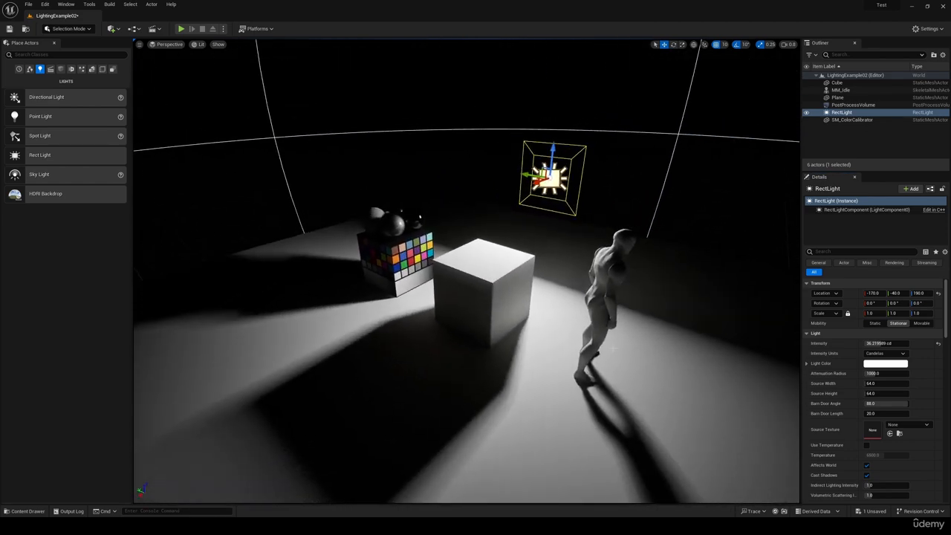
right_drag(613, 348, 564, 221)
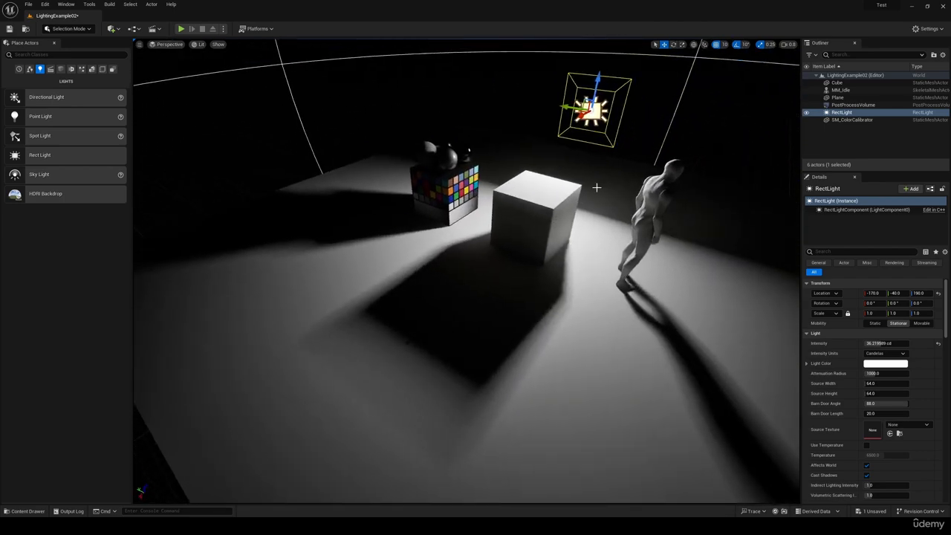
right_drag(497, 229, 542, 242)
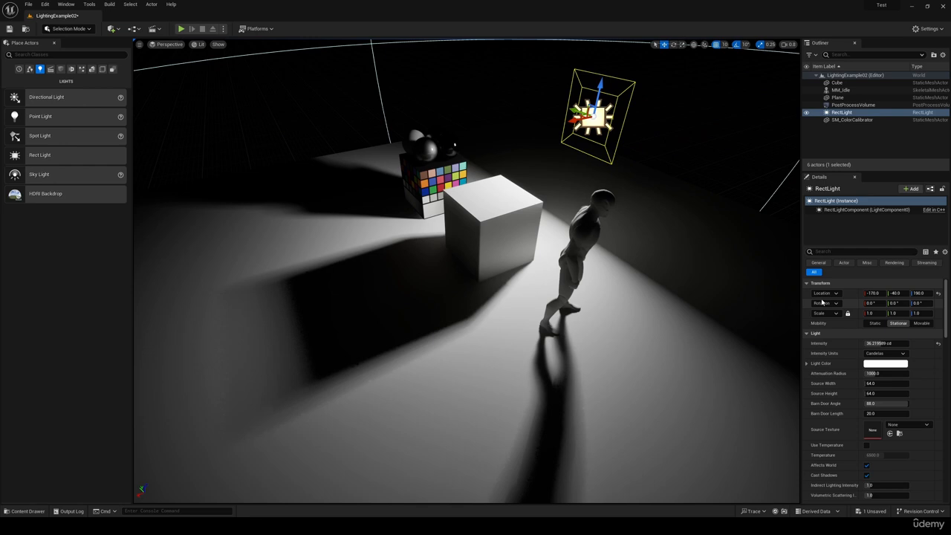
Step: Filter the rect light's properties by "ray", set Cast Ray Traced Shadows to Enabled, and inspect the shadow edges
click(824, 251)
text(ray)
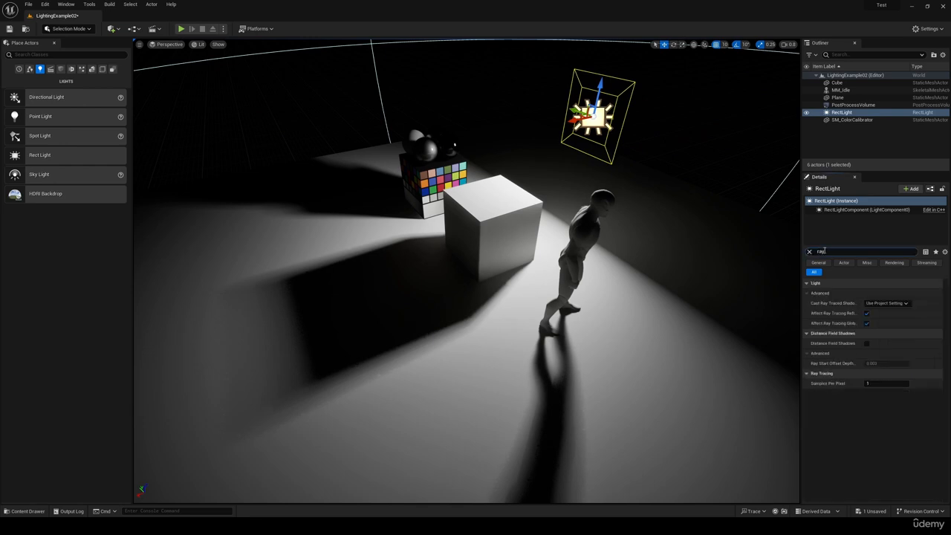
click(885, 325)
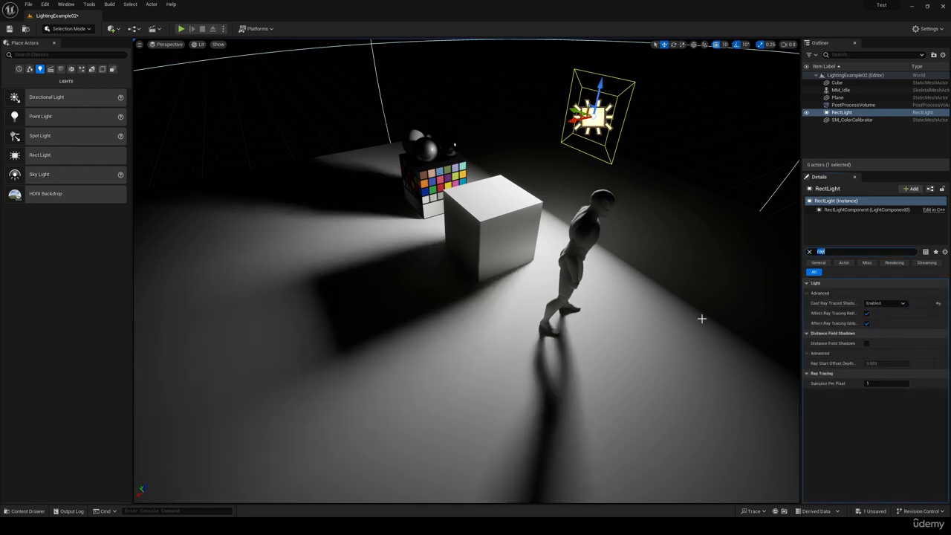
mouse_move(475, 341)
right_down()
mouse_move(491, 338)
mouse_move(474, 341)
mouse_move(507, 311)
right_up()
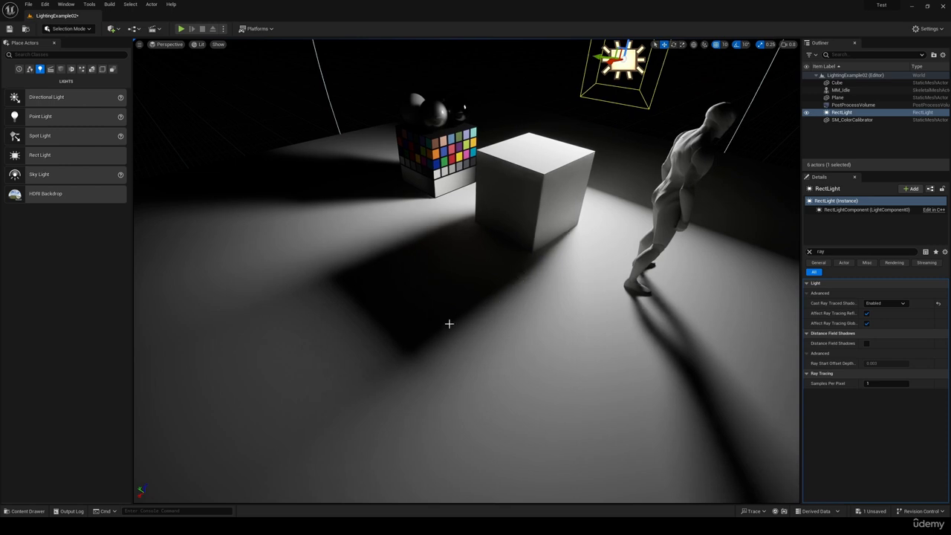
Step: Reset the rect light's Cast Ray Traced Shadows to Use Project Setting and inspect the cube's and mannequin's shadow edges up close
mouse_move(539, 304)
right_down()
mouse_move(573, 327)
mouse_move(579, 347)
mouse_move(628, 353)
mouse_move(620, 351)
right_up()
click(939, 304)
scroll(579, 347, down, 1)
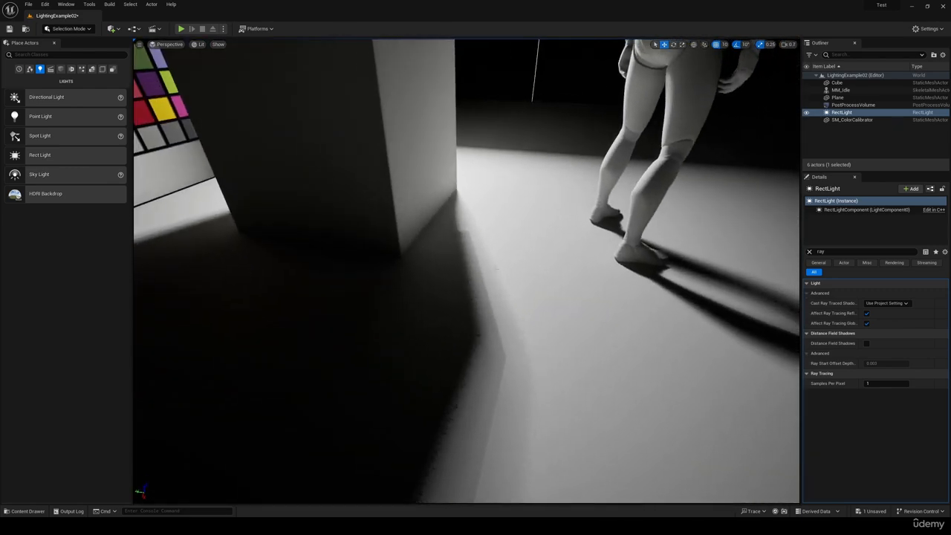
right_drag(580, 327, 569, 250)
Step: Clear the property filter, enlarge the rect light's source width to over 400 and height to about 288, and raise the light to Z 260
click(810, 253)
drag(873, 383, 886, 393)
drag(615, 123, 619, 68)
drag(618, 68, 619, 61)
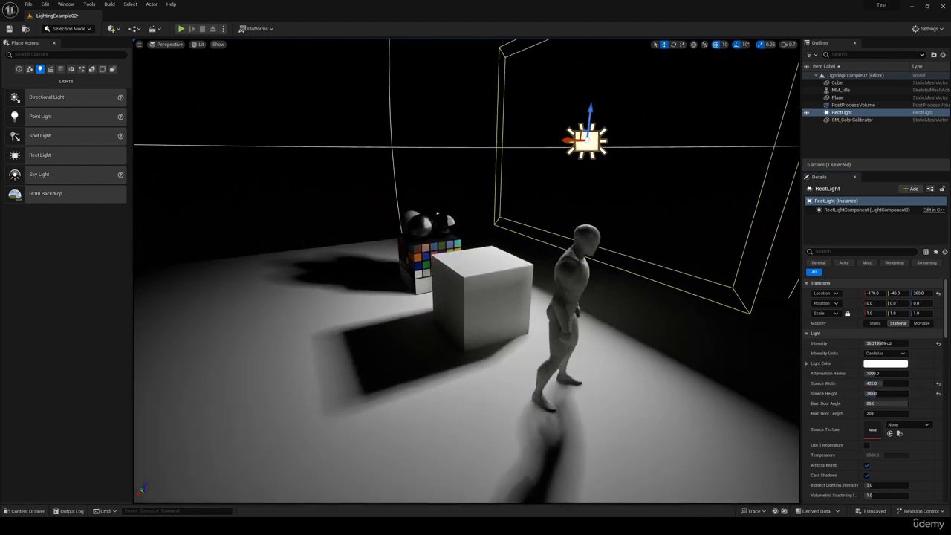
right_drag(714, 180, 683, 217)
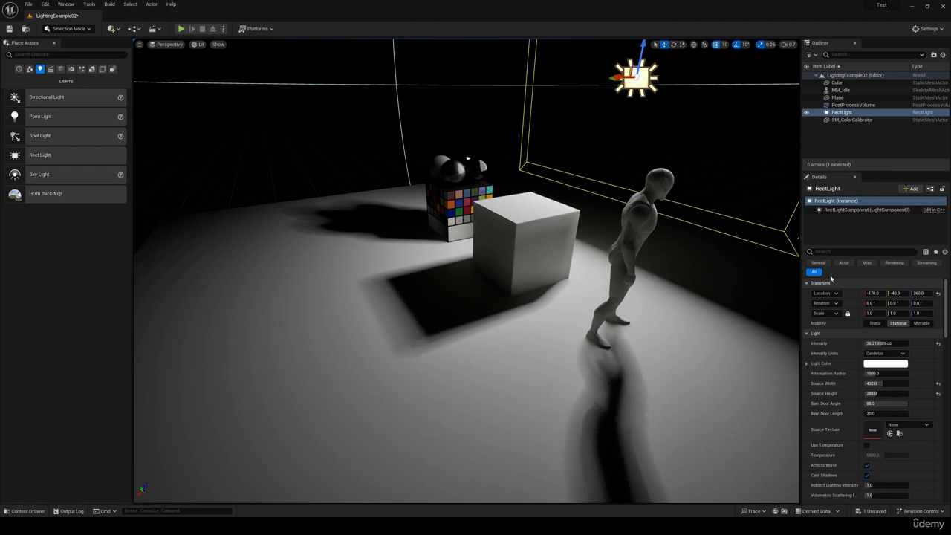
Step: Filter the rect light's properties by "ray" and compare Cast Ray Traced Shadows Enabled and Disabled, leaving it Enabled
click(838, 252)
text(ray)
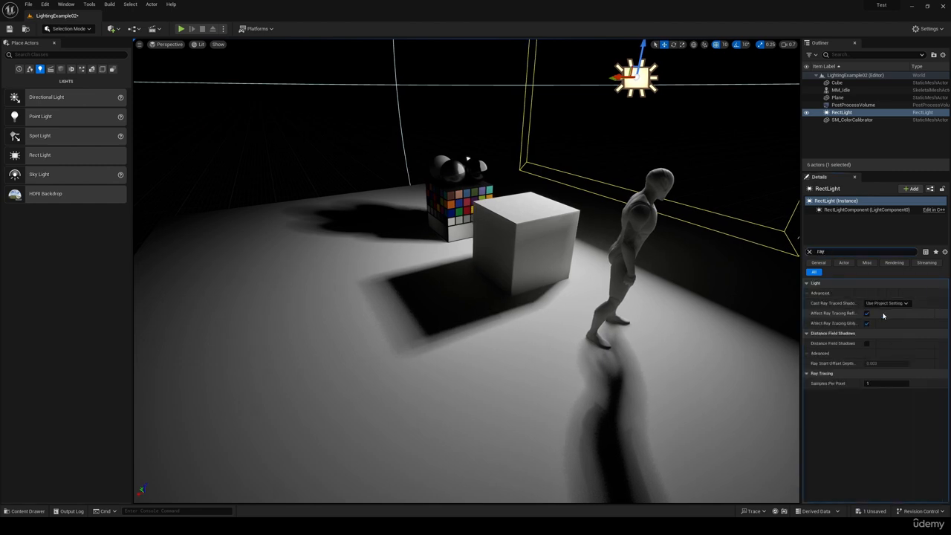
click(884, 325)
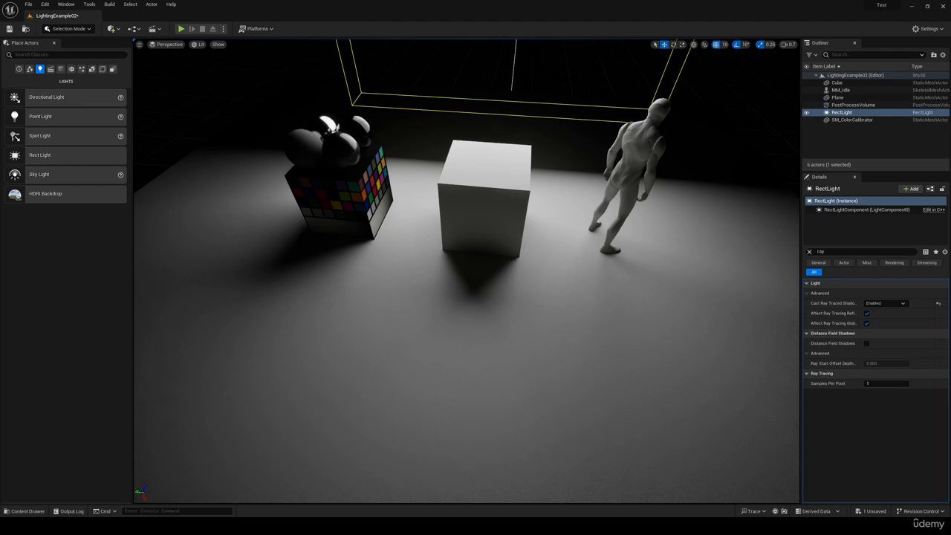
right_drag(607, 338, 503, 295)
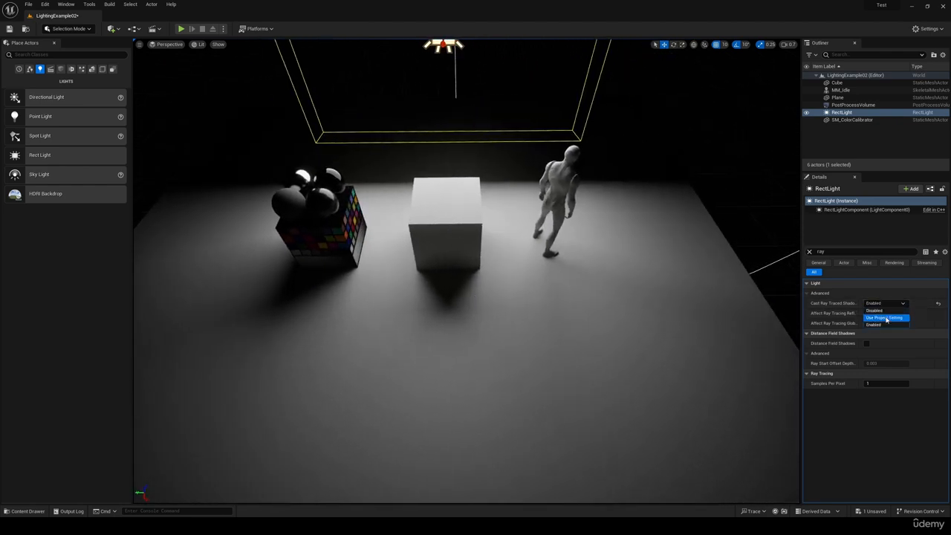
click(887, 311)
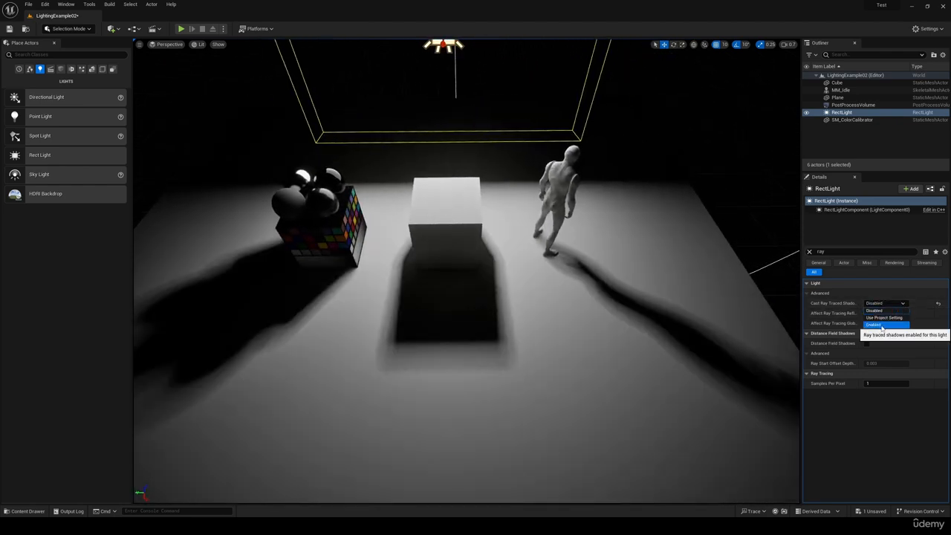
click(882, 325)
Step: Raise the rect light's ray tracing Samples Per Pixel to 8 and on to 64, inspecting the cube's shadow up close
right_drag(532, 281, 669, 328)
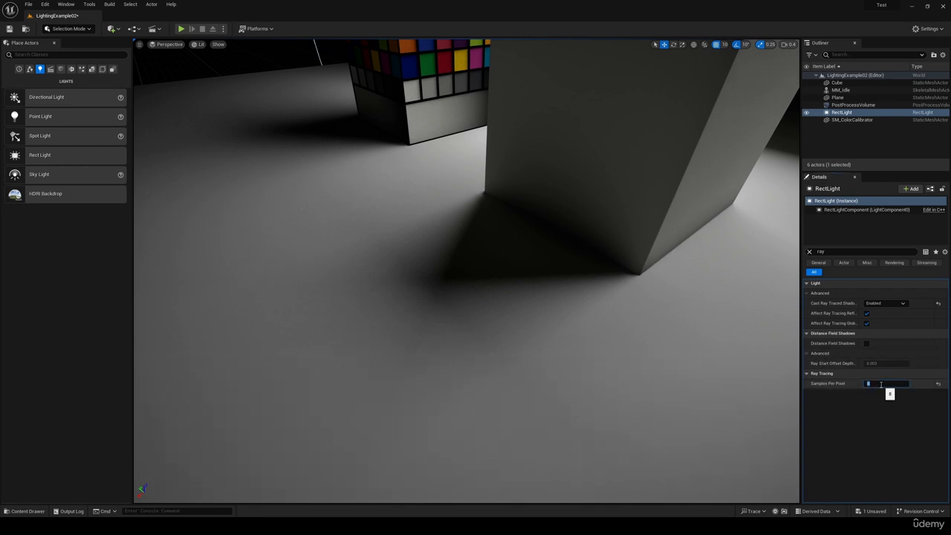
key(w)
right_drag(539, 318, 569, 317)
scroll(541, 315, down, 1)
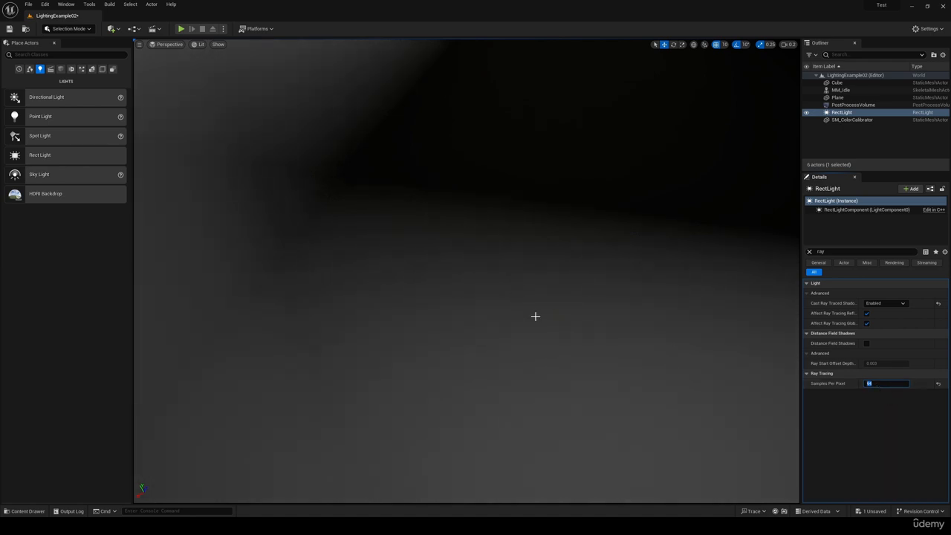
key(s)
mouse_move(634, 338)
right_down()
mouse_move(658, 335)
mouse_move(645, 334)
right_up()
scroll(636, 345, up, 4)
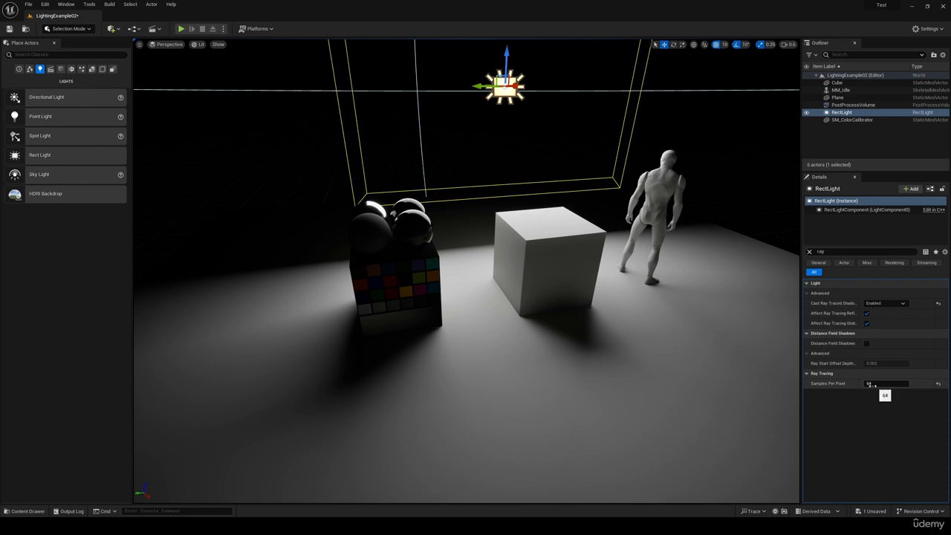
mouse_move(749, 378)
right_down()
mouse_move(740, 377)
mouse_move(749, 377)
right_up()
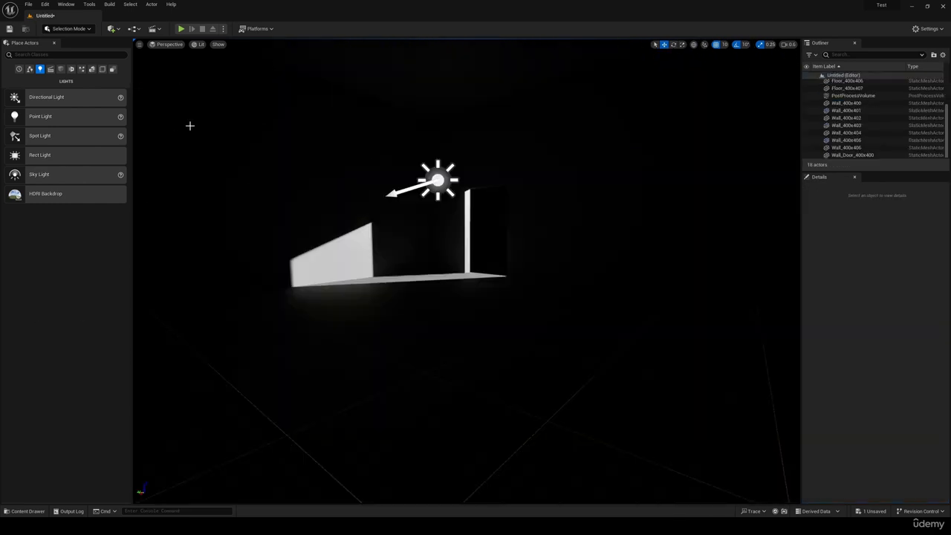
Step: Raise the intensity of the room level's directional light to 500 lux and inspect the light bouncing around the room
click(438, 180)
right_drag(406, 236, 400, 232)
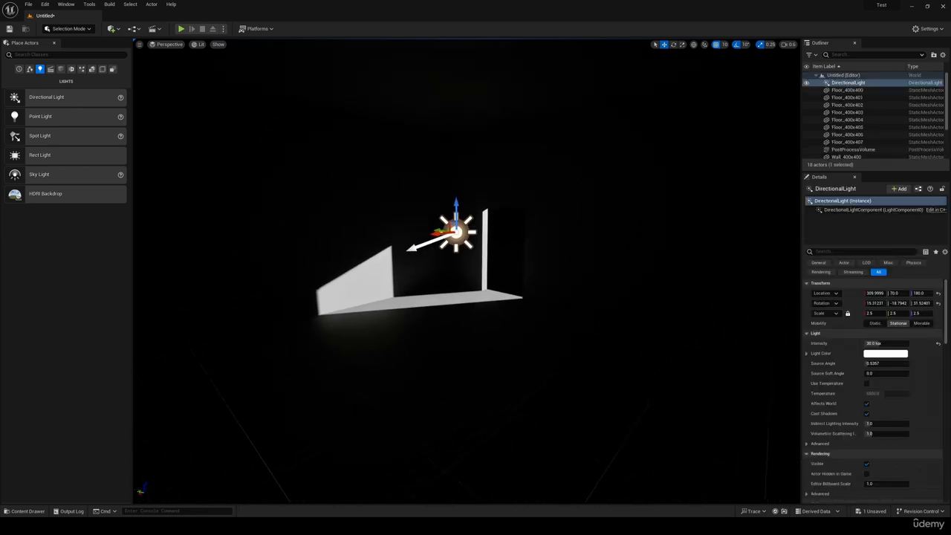
mouse_move(565, 281)
right_down()
mouse_move(595, 283)
mouse_move(565, 281)
right_up()
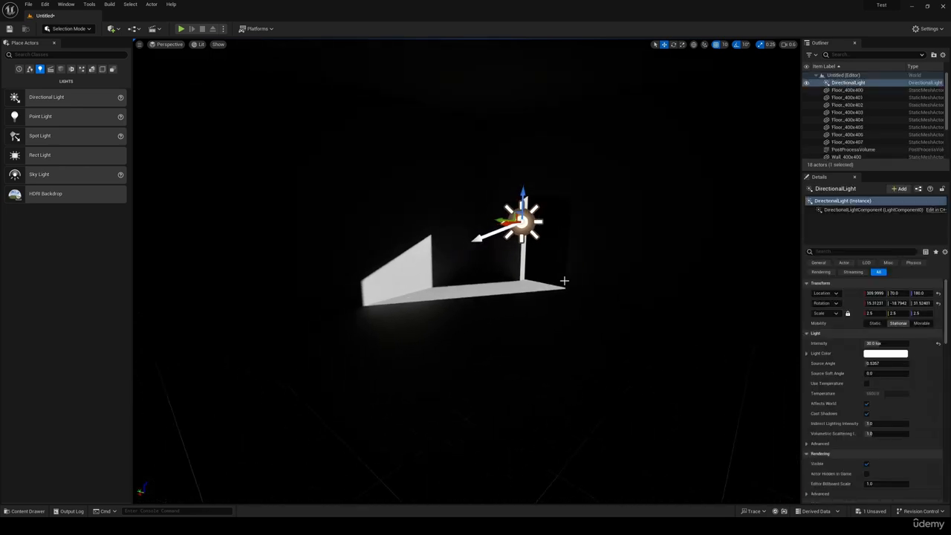
drag(868, 344, 909, 343)
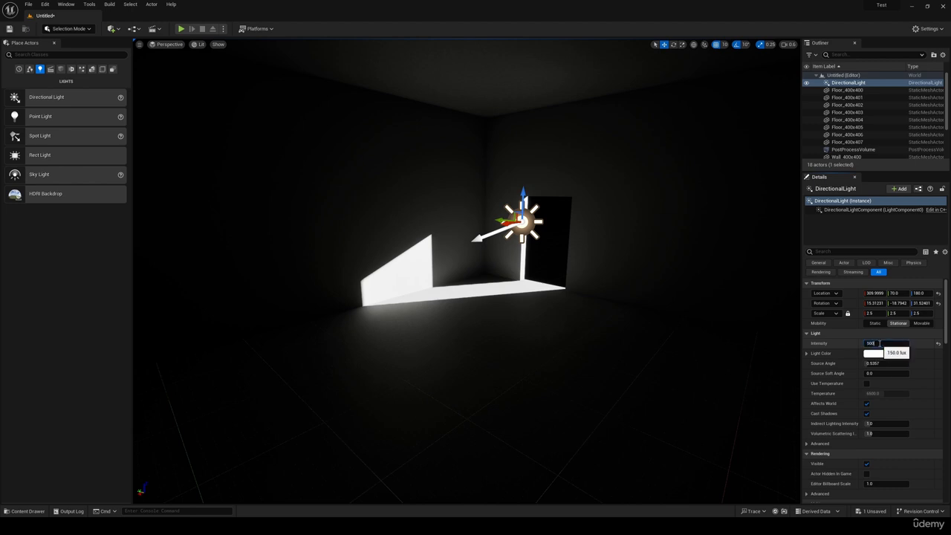
key(Return)
mouse_move(549, 295)
right_down()
mouse_move(680, 294)
mouse_move(445, 295)
mouse_move(454, 316)
mouse_move(654, 320)
mouse_move(626, 298)
mouse_move(579, 309)
mouse_move(555, 294)
right_up()
key(s)
key(w)
key(s)
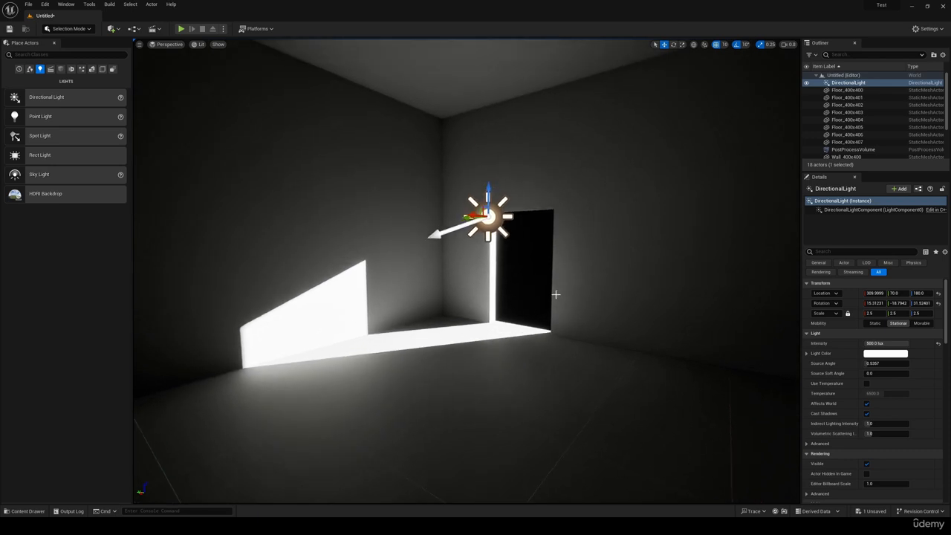
Step: Reset the directional light's intensity and adjust it to about 47 lux
click(937, 345)
drag(875, 344, 888, 344)
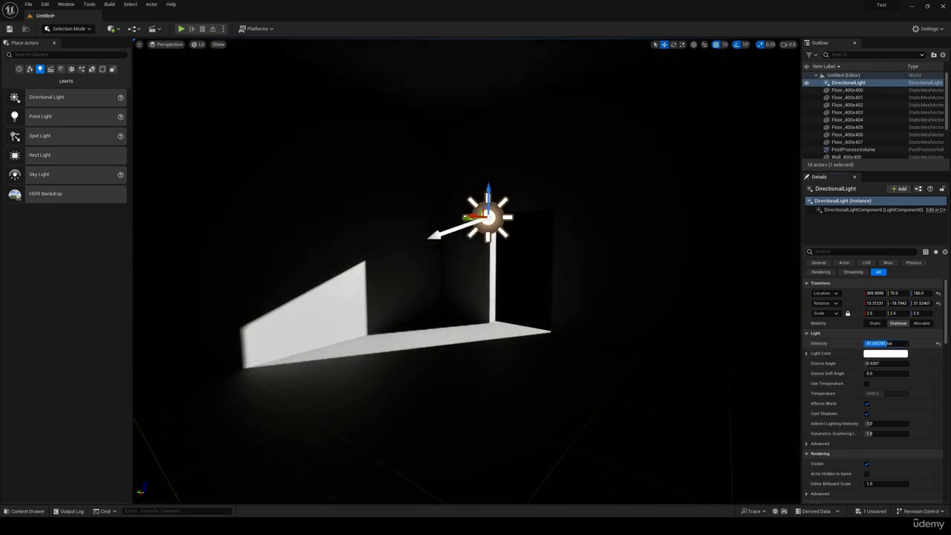
key(s)
right_drag(701, 393, 660, 398)
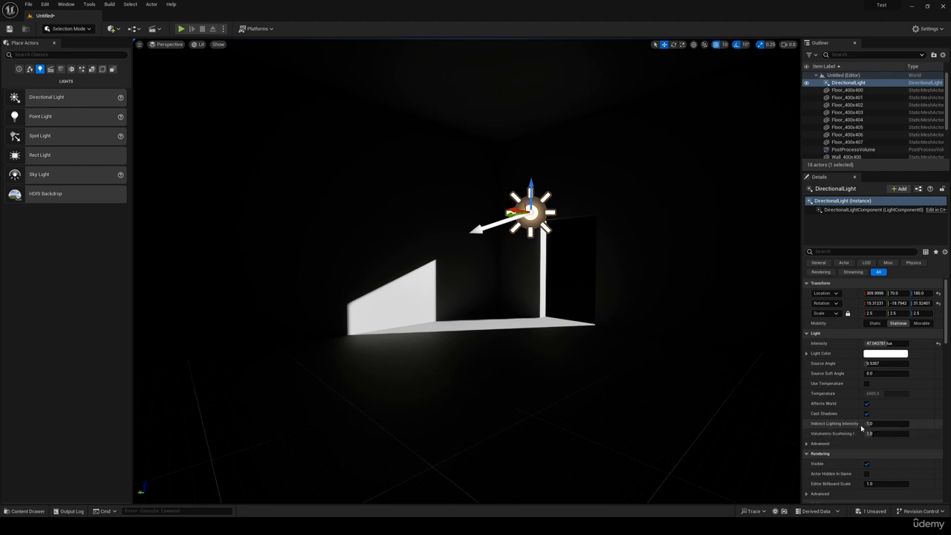
Step: Raise the directional light's Indirect Lighting Intensity to 50, inspect the bounced light in the room, and reset the property to its default
drag(873, 423, 901, 424)
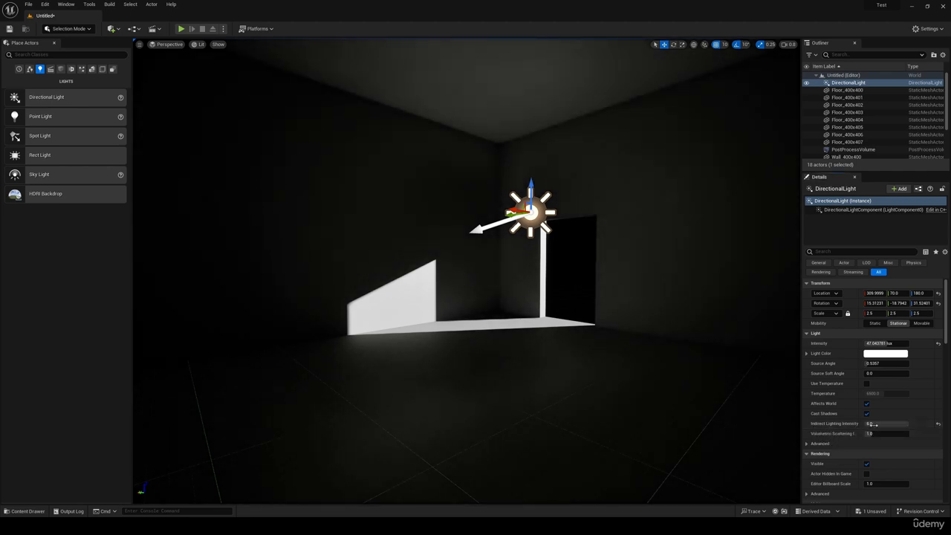
text(50)
key(Return)
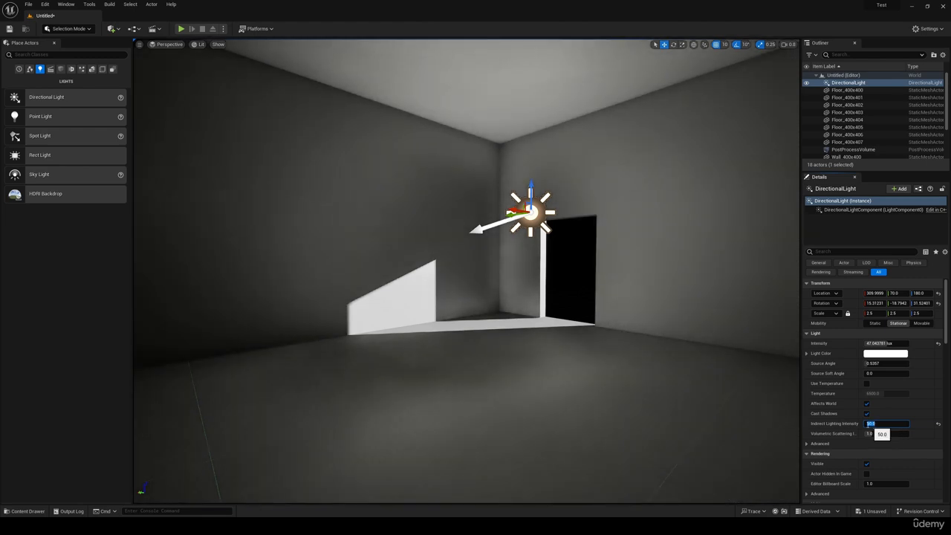
right_drag(561, 375, 605, 366)
key(a)
mouse_move(712, 394)
right_down()
mouse_move(786, 393)
mouse_move(706, 405)
mouse_move(702, 391)
mouse_move(712, 394)
right_up()
key(d)
key(a)
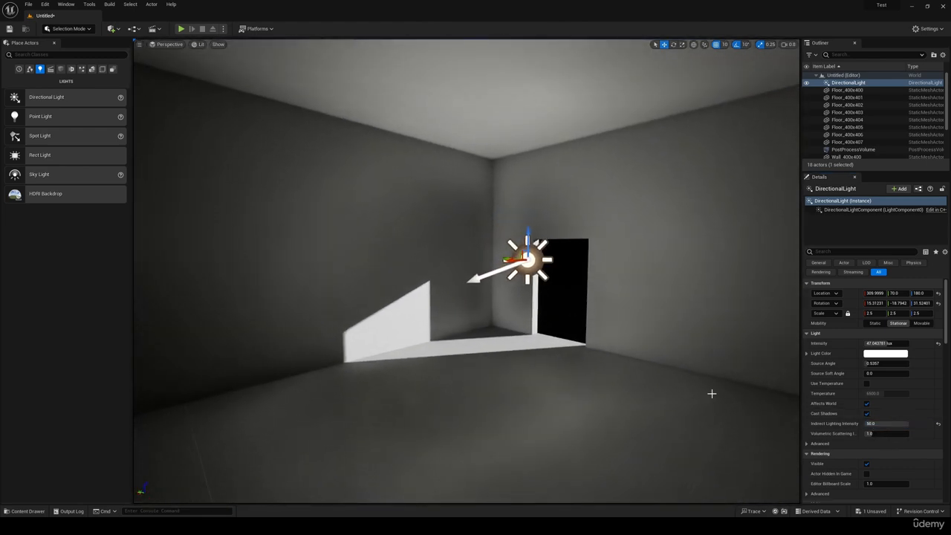
click(939, 424)
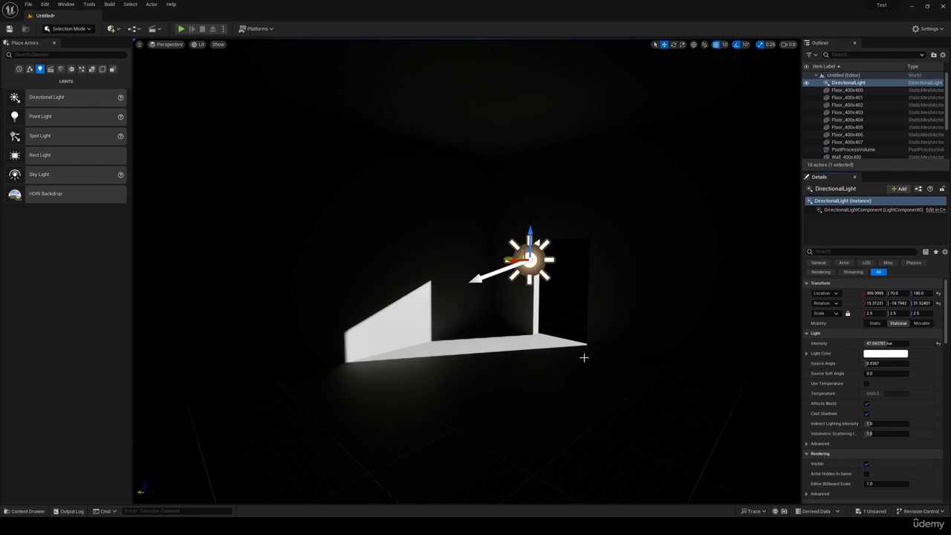
Step: Open the M_Room material of the wall behind the light patch and brighten its color to a value of about 0.92
right_drag(584, 357, 609, 368)
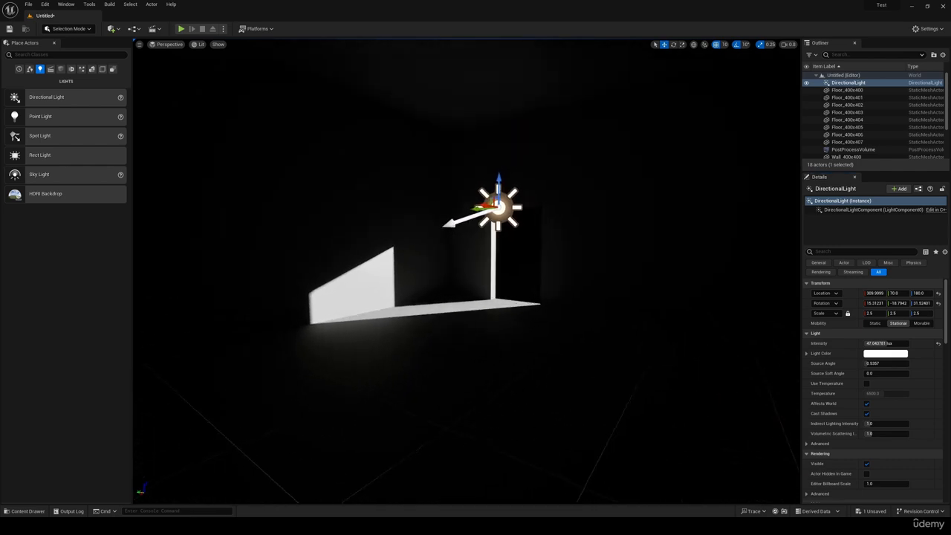
right_drag(538, 334, 539, 333)
right_drag(397, 255, 381, 232)
mouse_move(452, 239)
right_down()
mouse_move(427, 248)
mouse_move(586, 244)
mouse_move(487, 218)
mouse_move(441, 236)
mouse_move(442, 249)
right_up()
click(410, 241)
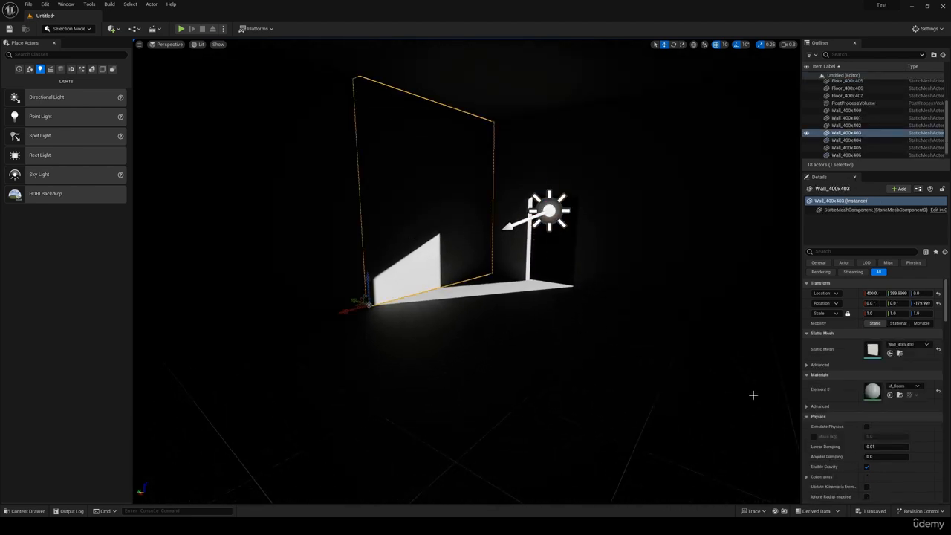
double_click(873, 390)
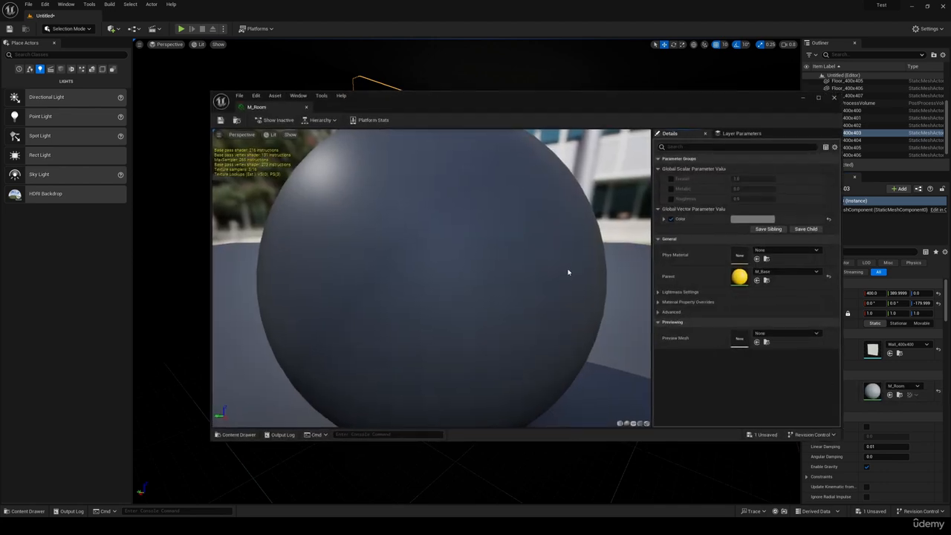
drag(587, 102, 73, 72)
click(156, 251)
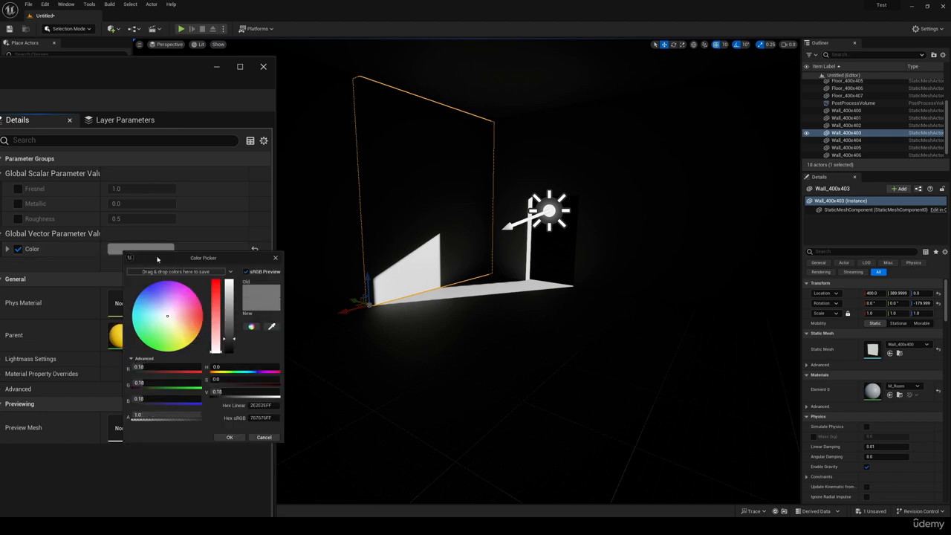
drag(234, 338, 242, 283)
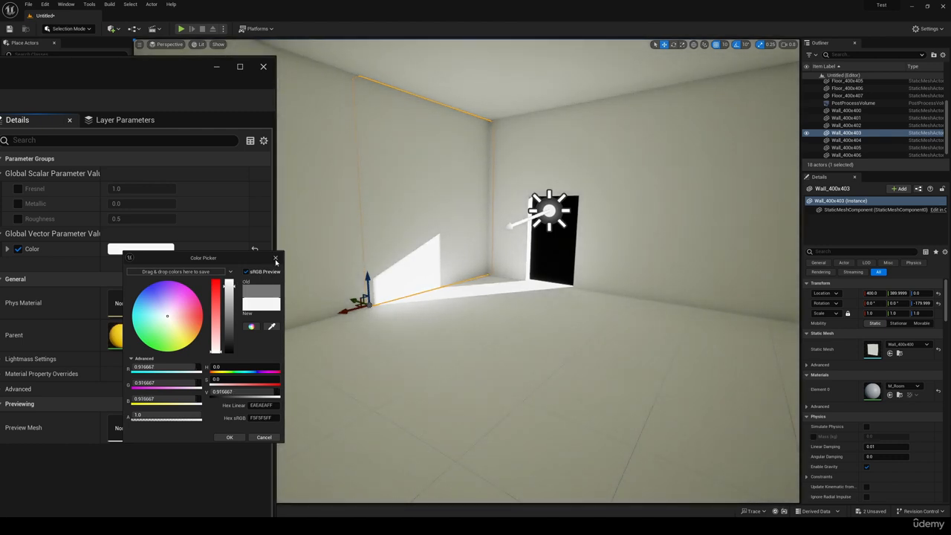
click(275, 259)
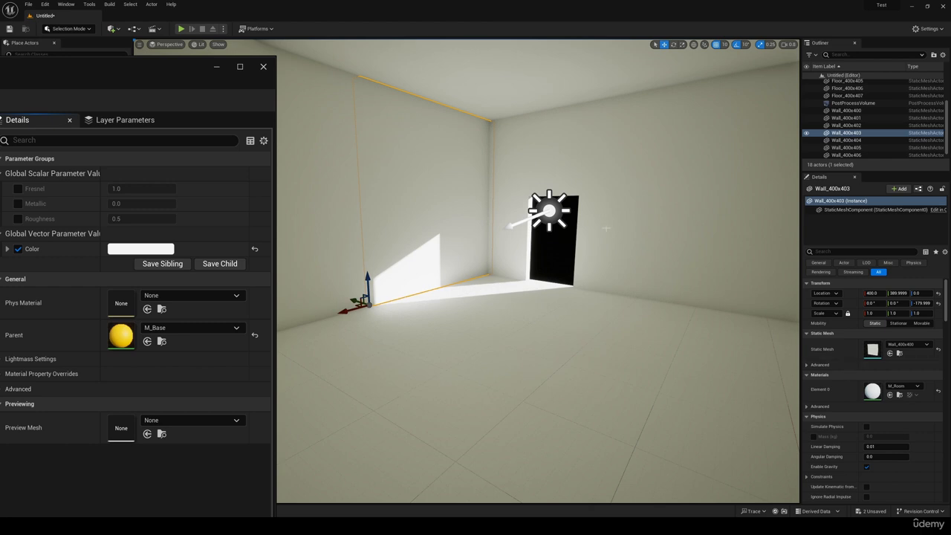
Step: Darken the M_Room color to a value of about 0.57 and close the material editor
click(141, 249)
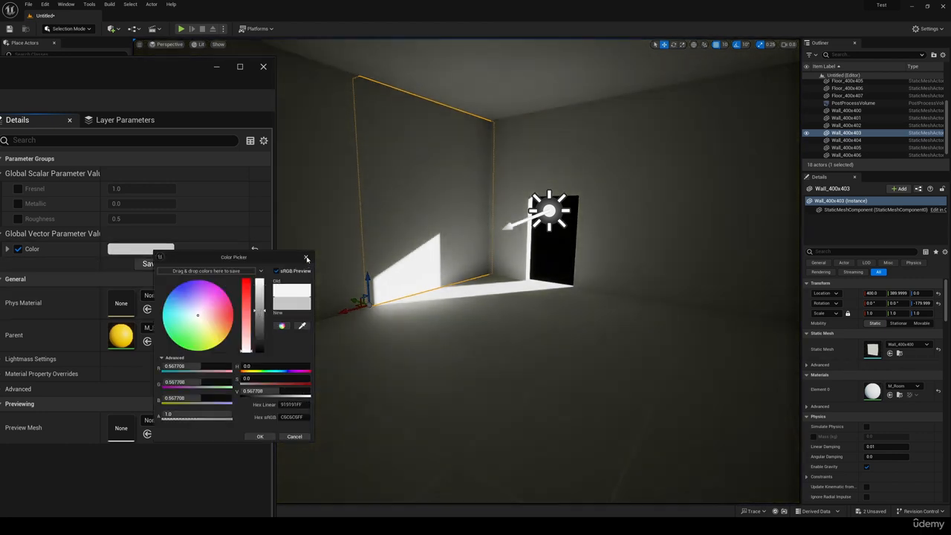
click(306, 258)
click(263, 66)
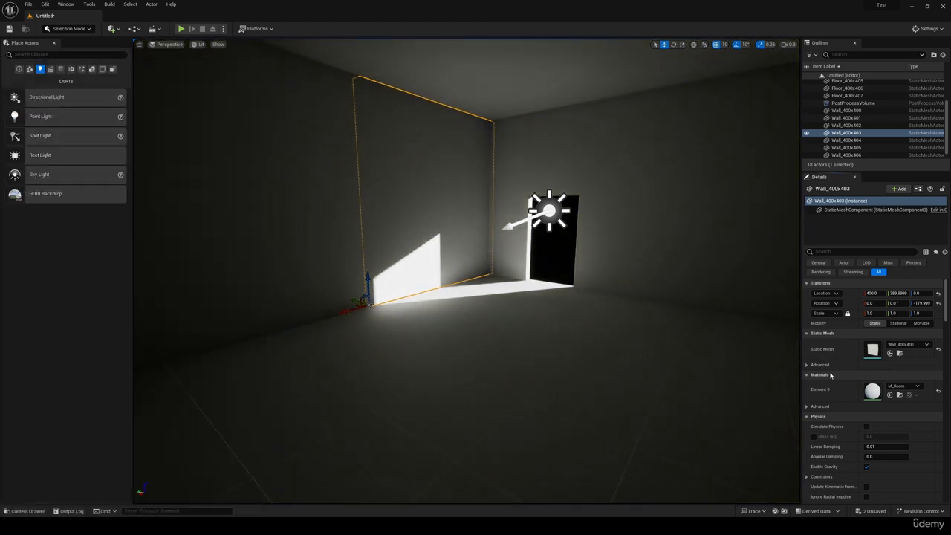
Step: Raise the directional light's Indirect Lighting Intensity to about 2.6 and inspect the walls and ceiling of the room
click(550, 211)
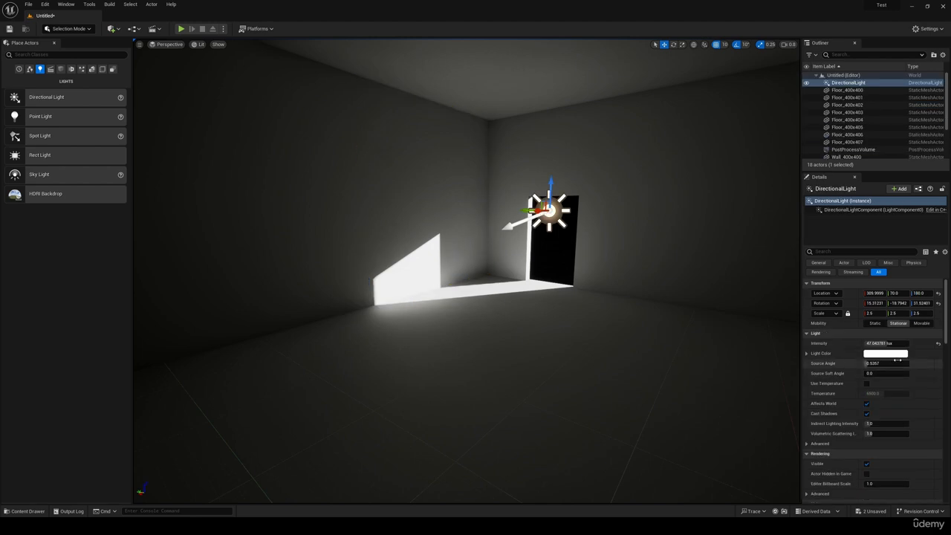
drag(873, 423, 884, 424)
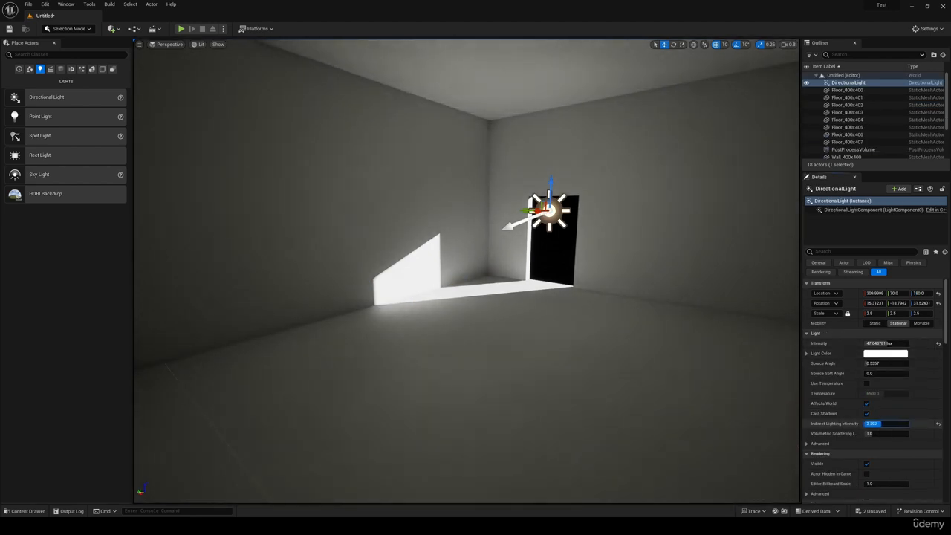
right_drag(599, 296, 555, 243)
right_drag(561, 323, 529, 325)
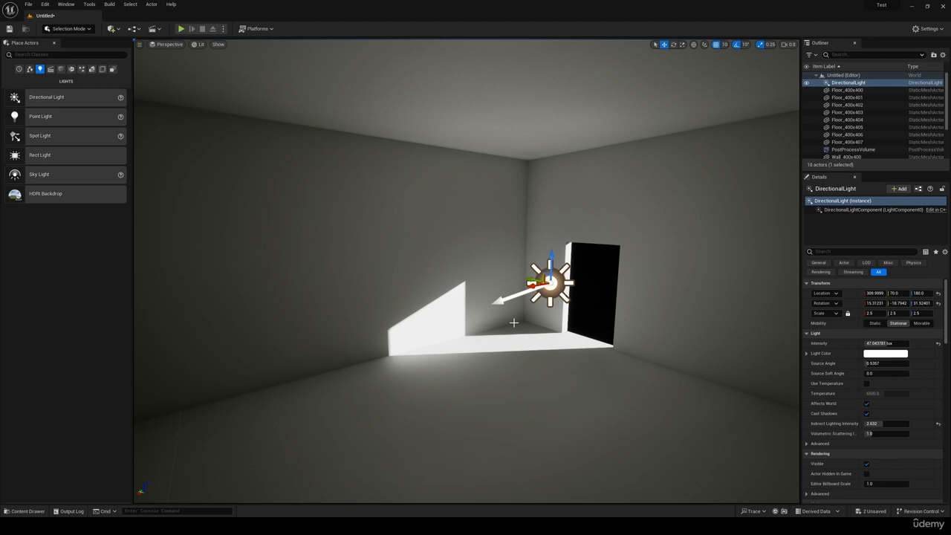
right_drag(514, 323, 524, 334)
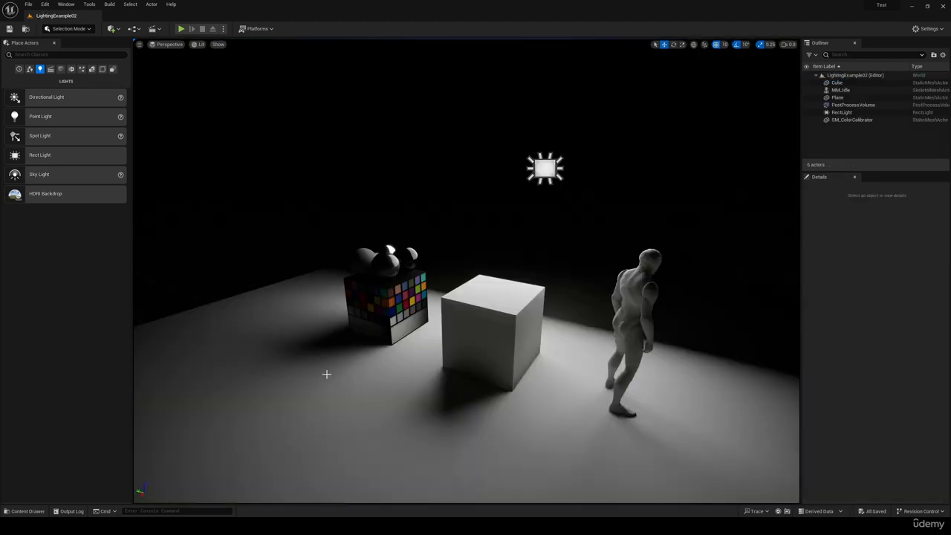
Step: Look over the rect-lit cube, mannequin and color calibrator in LightingExample02 from several angles, and bring up the project's Materials assets
right_drag(327, 375, 397, 354)
key(w)
key(s)
key(w)
key(s)
key(a)
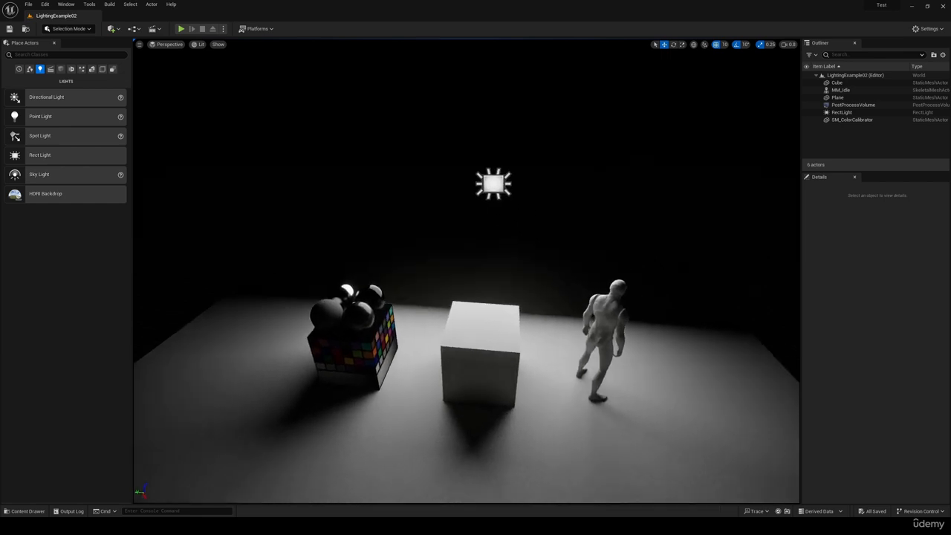
right_drag(465, 270, 439, 272)
key(d)
key(s)
key(ctrl+space)
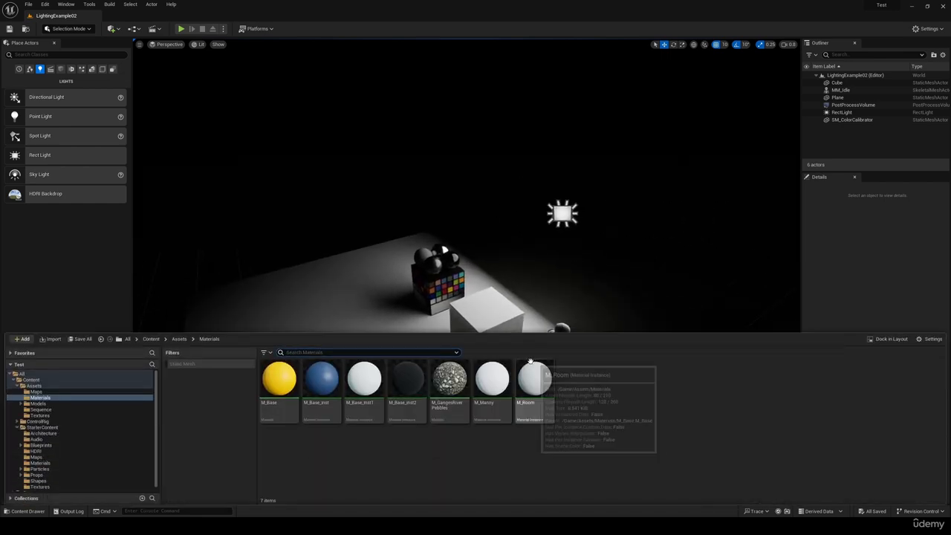
Step: Create a new material in the Materials folder and open it for editing
right_click(609, 414)
click(641, 222)
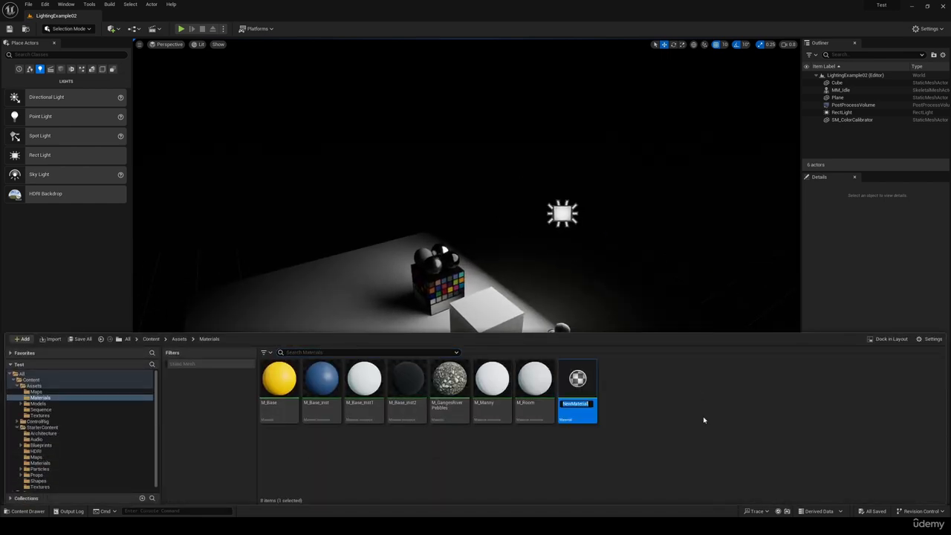
double_click(580, 382)
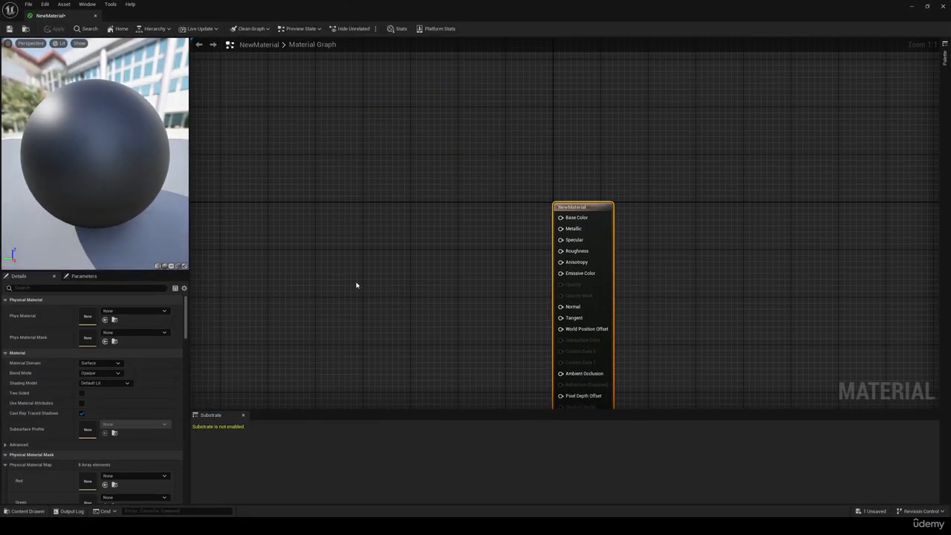
Step: Add a Constant, a Constant3Vector and a Multiply node, multiply the two constants, and connect the result to Emissive Color
click(340, 275)
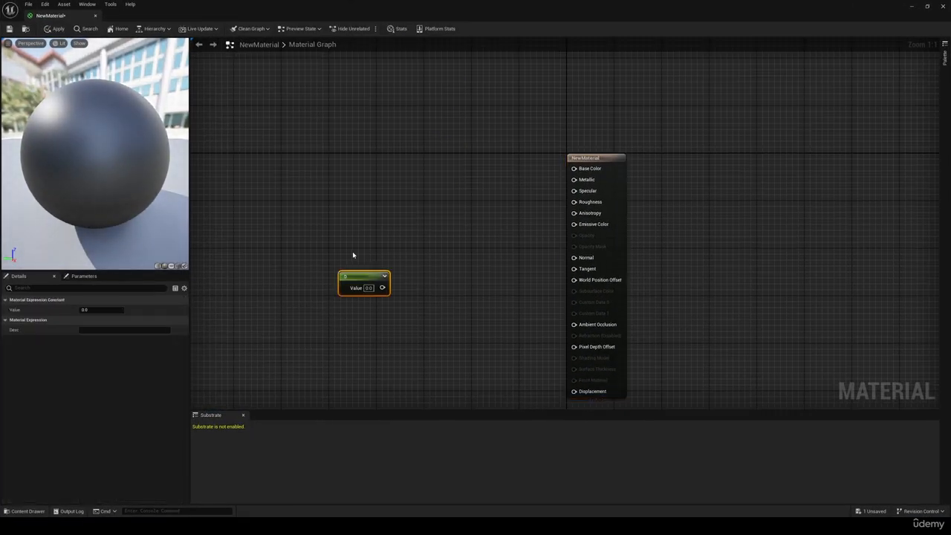
click(338, 192)
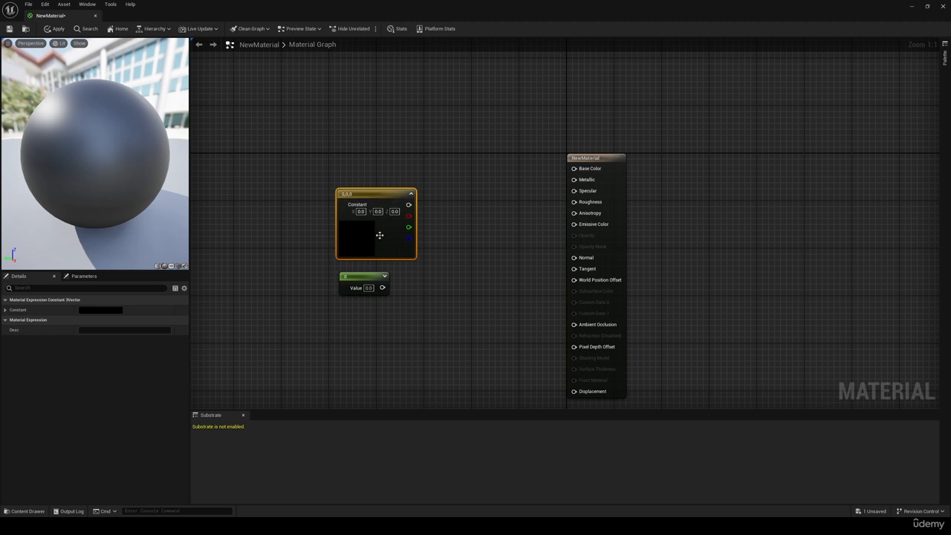
right_drag(446, 248, 429, 240)
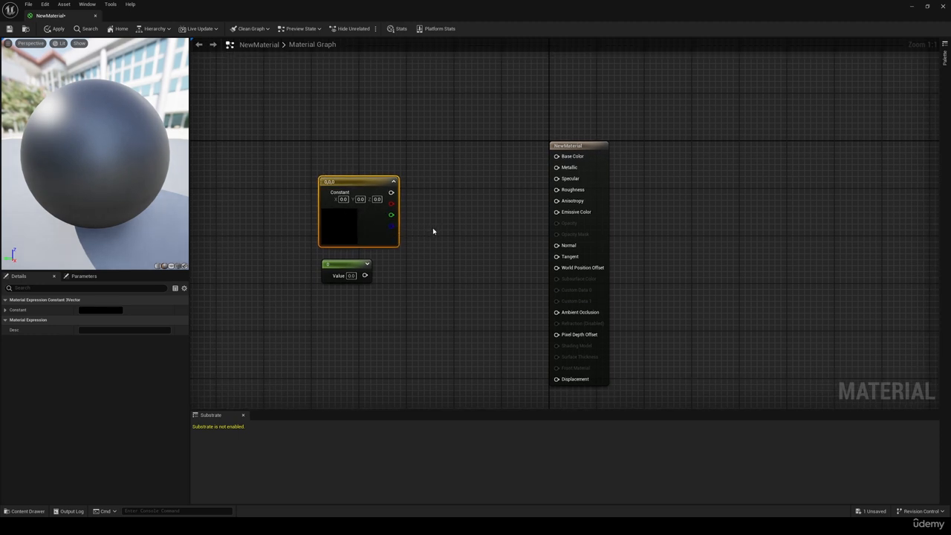
click(434, 232)
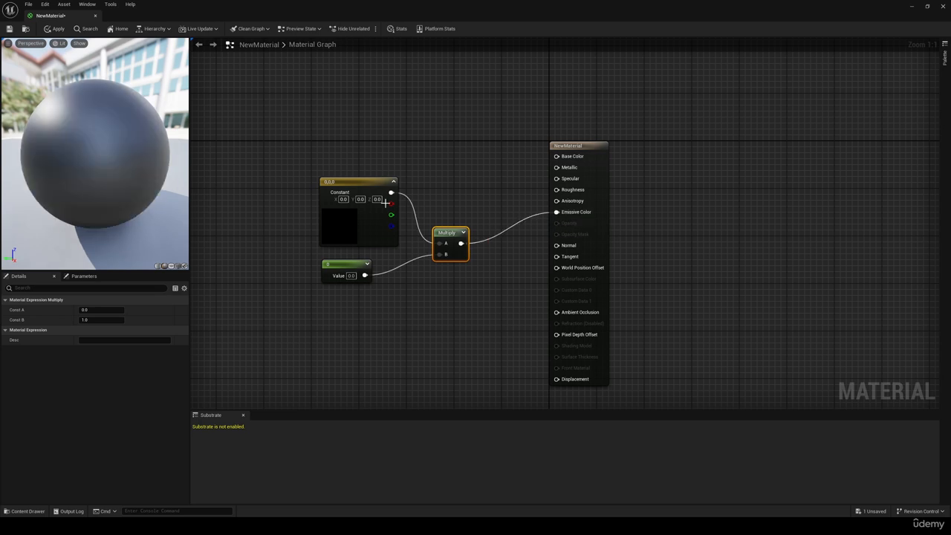
Step: Set the Constant3Vector to an orange color of about 1.0, 0.223, 0.0
click(338, 185)
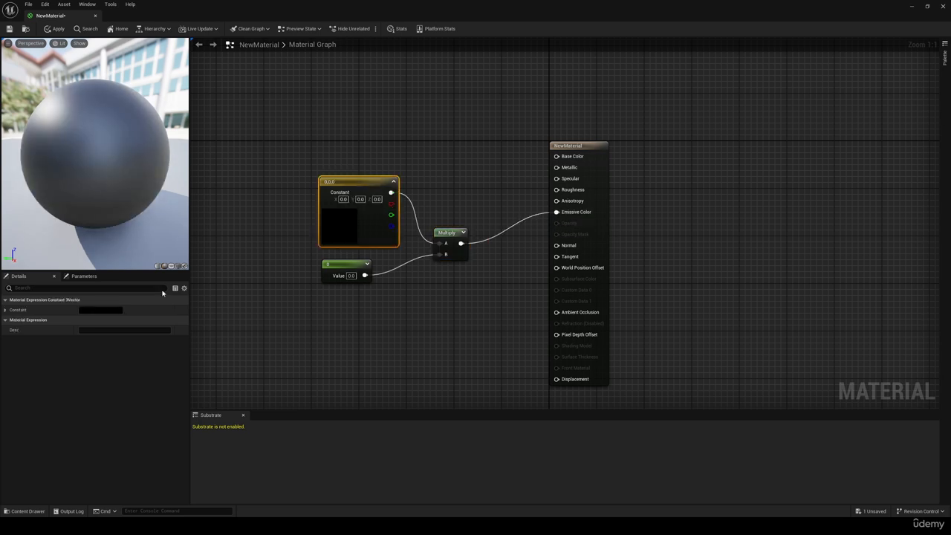
double_click(346, 235)
mouse_move(420, 298)
mouse_down()
mouse_move(418, 307)
mouse_move(430, 305)
mouse_up()
click(452, 416)
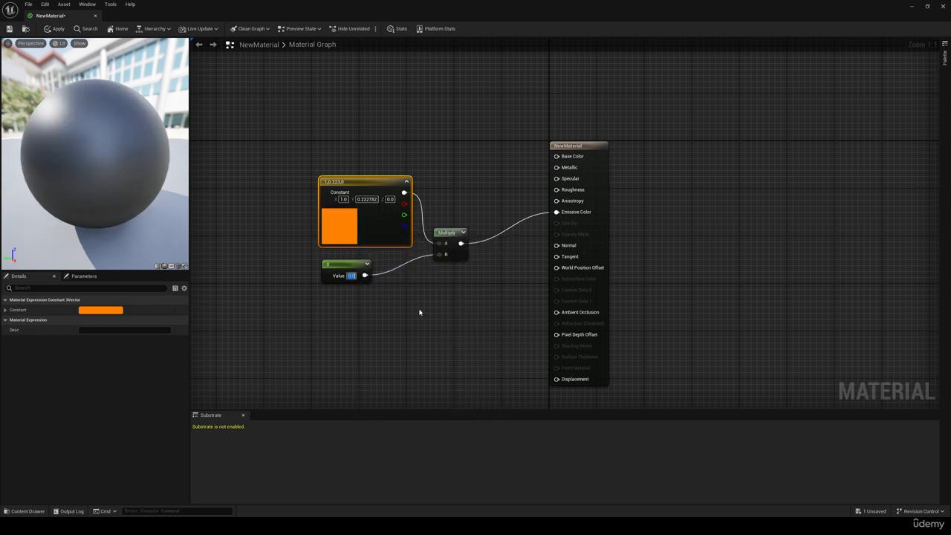
Step: Set the scalar Constant to 100, then save the material and close its editor
text(100)
key(Return)
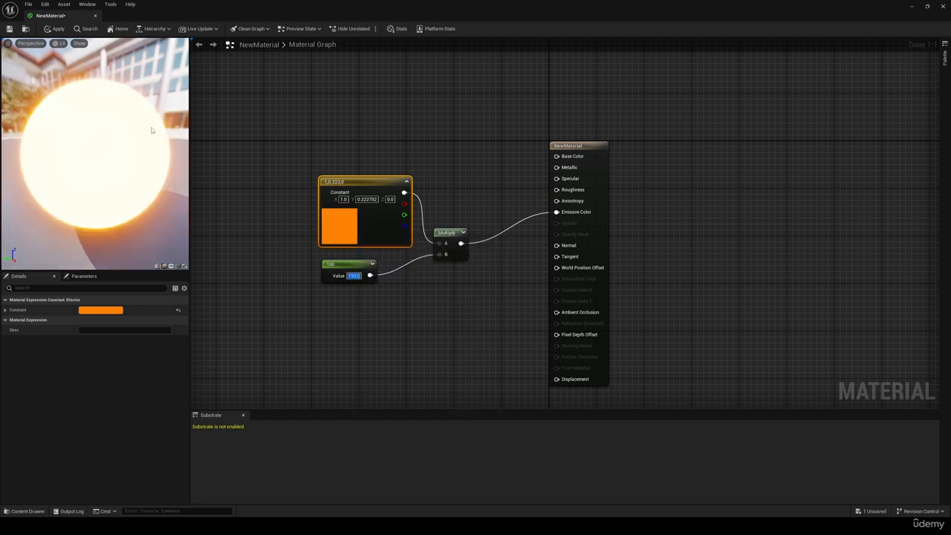
click(10, 29)
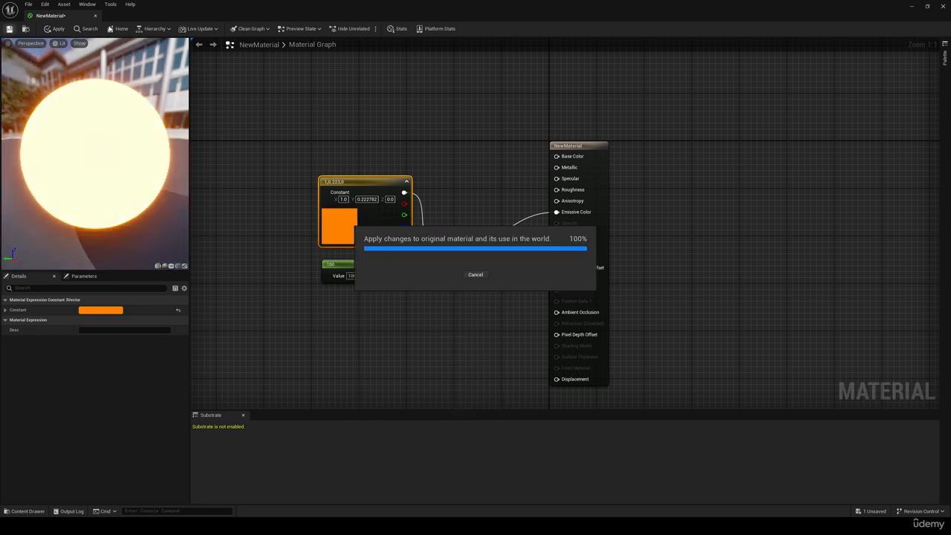
click(96, 16)
Step: Delete the RectLight from LightingExample02 and place a Sphere shape in the level instead
click(564, 215)
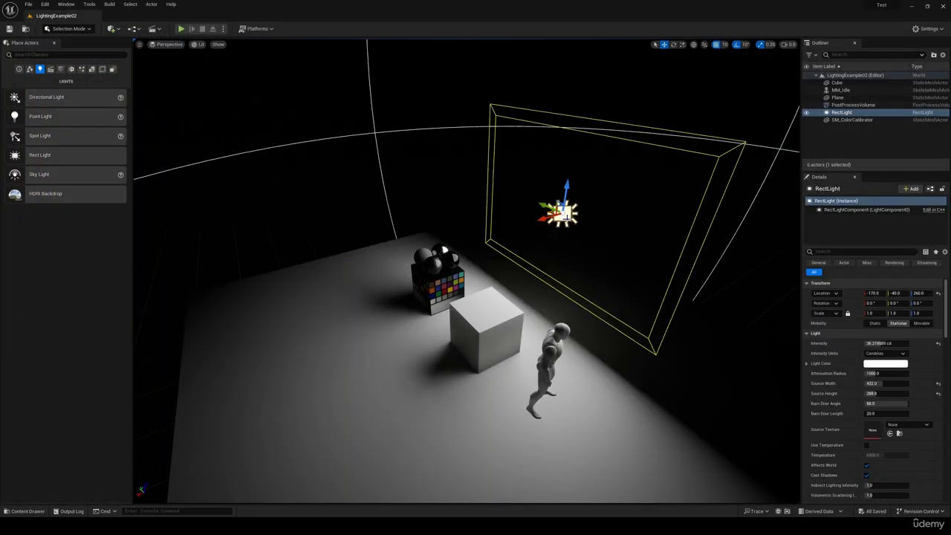
key(Delete)
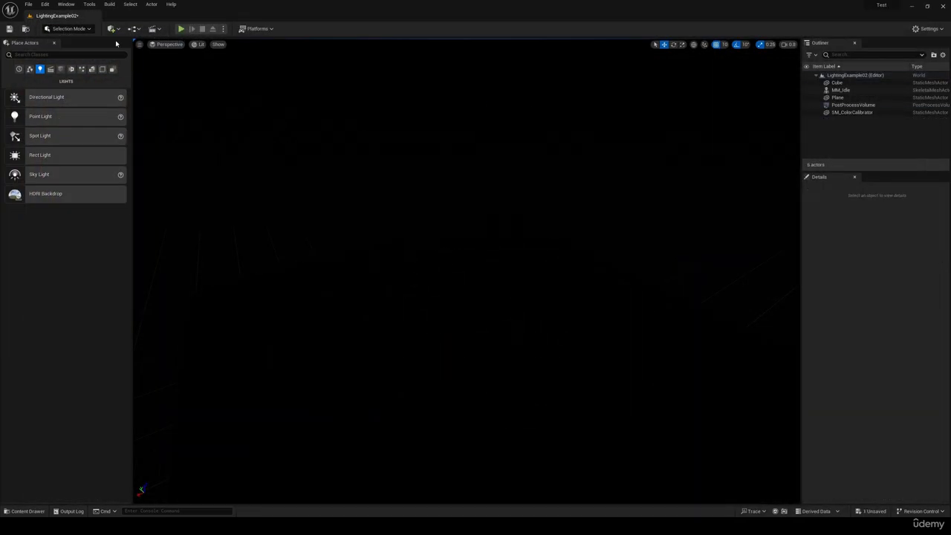
click(61, 69)
drag(64, 121, 461, 233)
Step: Apply NewMaterial to the sphere and position it above the cube at location 0, -40, 240
key(ctrl+space)
right_drag(455, 249, 419, 263)
drag(415, 251, 542, 281)
right_drag(467, 271, 557, 195)
right_drag(431, 264, 468, 279)
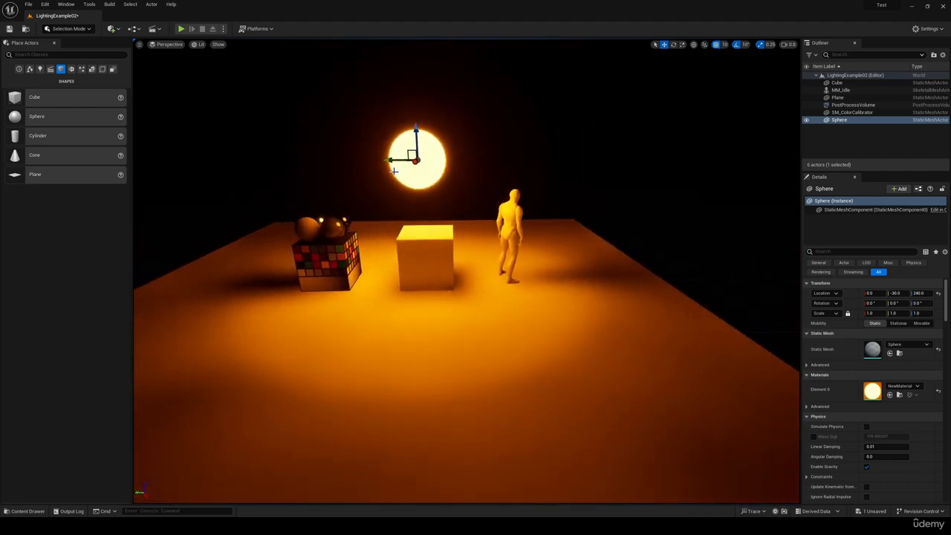
drag(393, 160, 397, 132)
Step: Examine from far away and up close how the emissive sphere lights the plane, cube, mannequin and color calibrator
key(s)
right_drag(467, 271, 437, 258)
scroll(467, 271, up, 6)
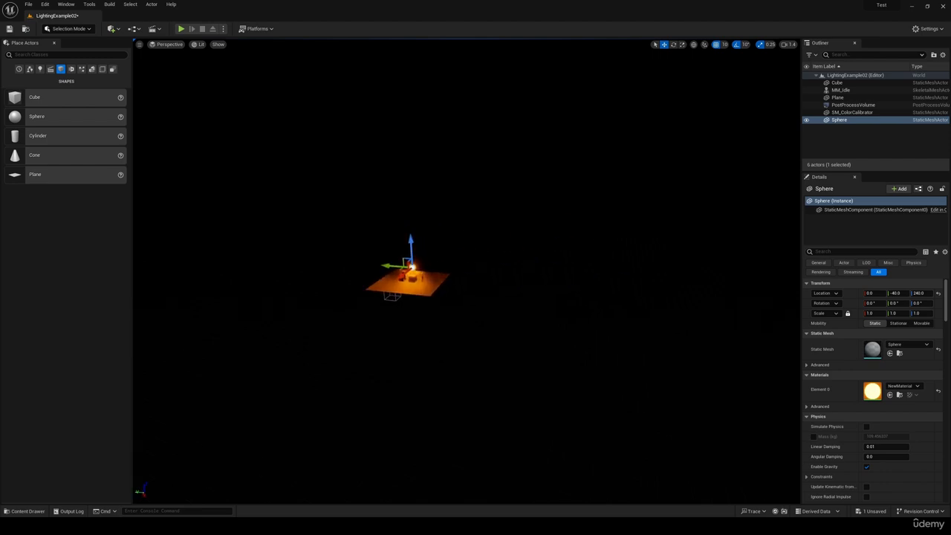
right_drag(466, 271, 505, 286)
scroll(467, 271, down, 6)
key(w)
key(d)
key(w)
key(a)
key(d)
scroll(556, 251, down, 5)
right_drag(556, 250, 526, 237)
key(w)
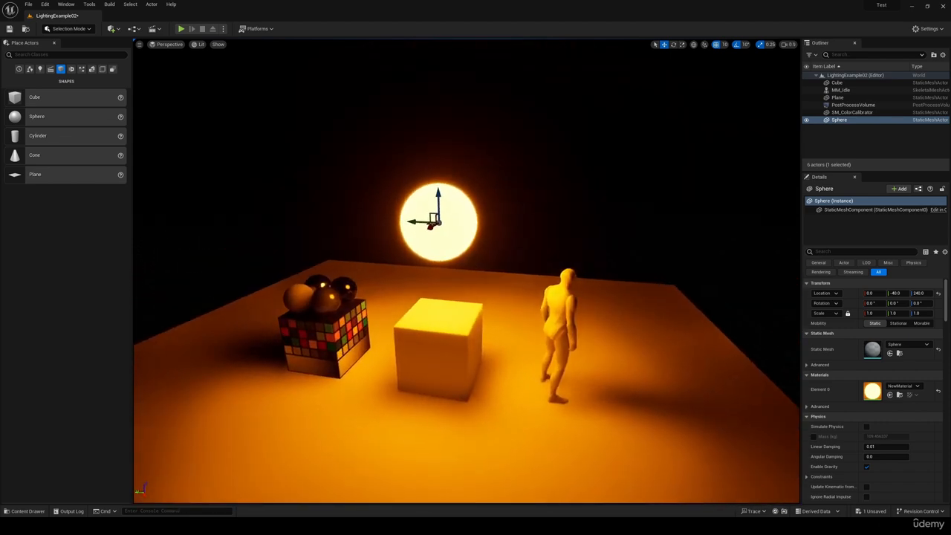
Step: Inspect the shadows around the mannequin and cube from several angles and shift the emissive sphere to -60 along Y
mouse_move(416, 221)
mouse_down()
mouse_move(304, 209)
mouse_move(452, 223)
mouse_move(412, 227)
mouse_up()
right_drag(412, 226, 375, 286)
key(d)
alt+drag(376, 286, 451, 272)
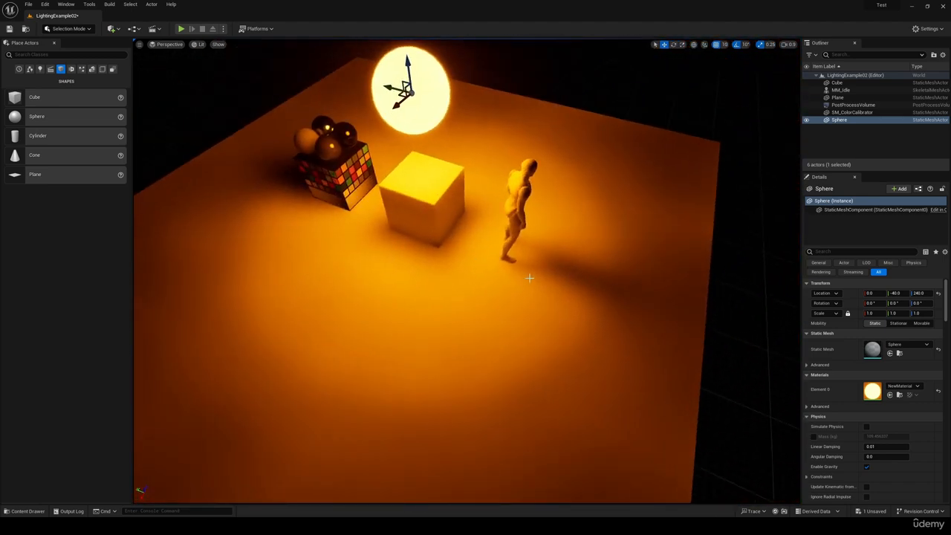
alt+drag(529, 278, 490, 291)
alt+drag(568, 253, 393, 223)
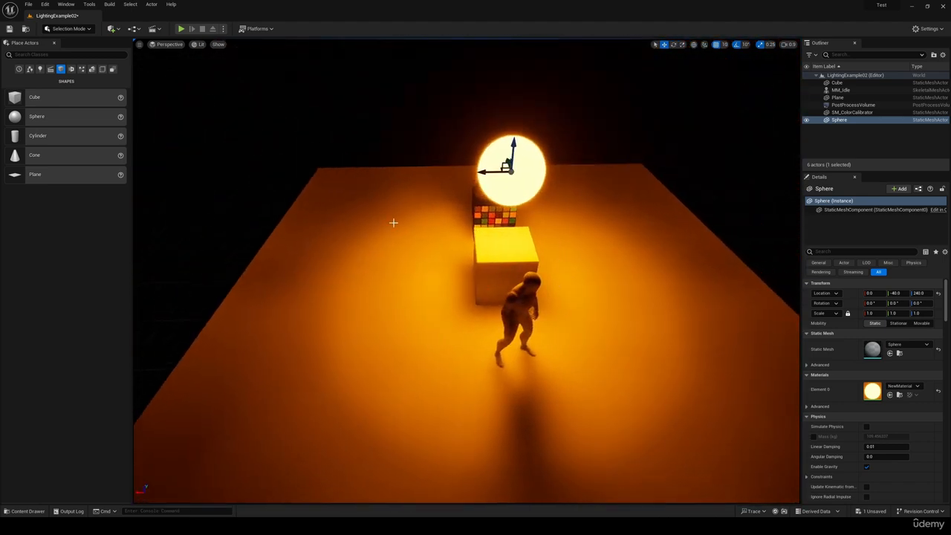
alt+drag(491, 312, 553, 235)
drag(476, 230, 494, 257)
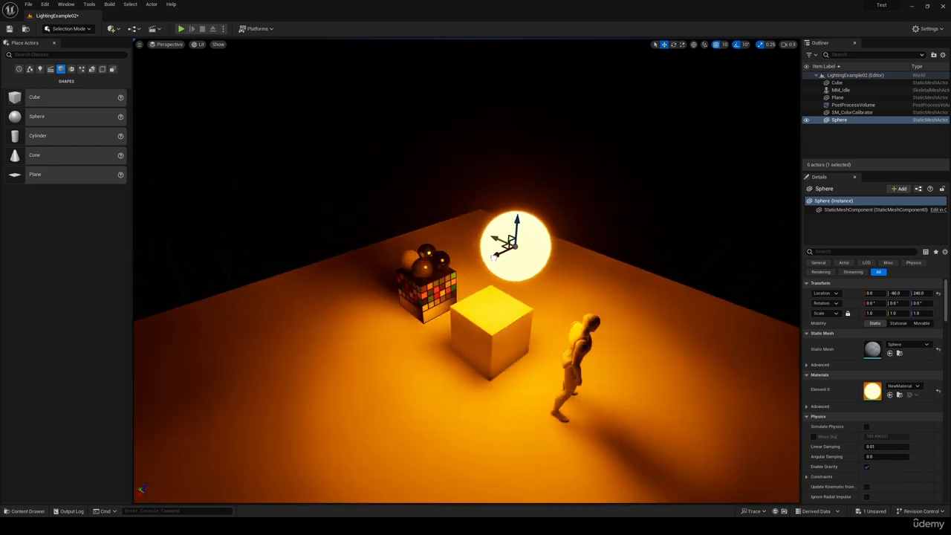